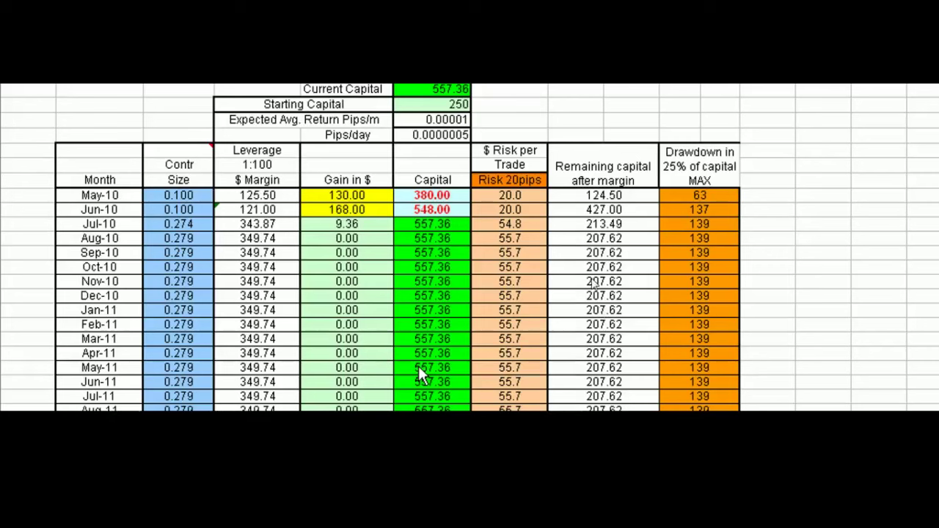
Clear the Gain in $ values from Aug-10 down to the end of the table.
mouse_move(592, 281)
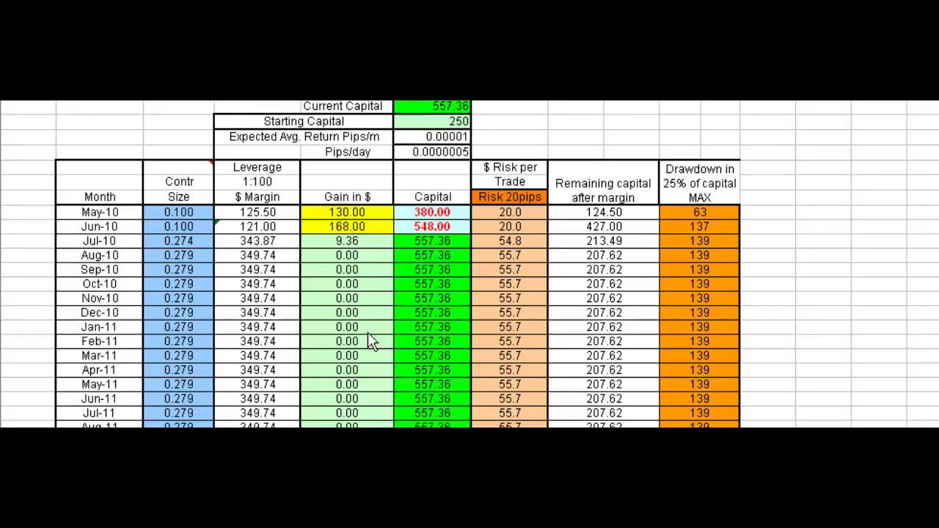
click(346, 246)
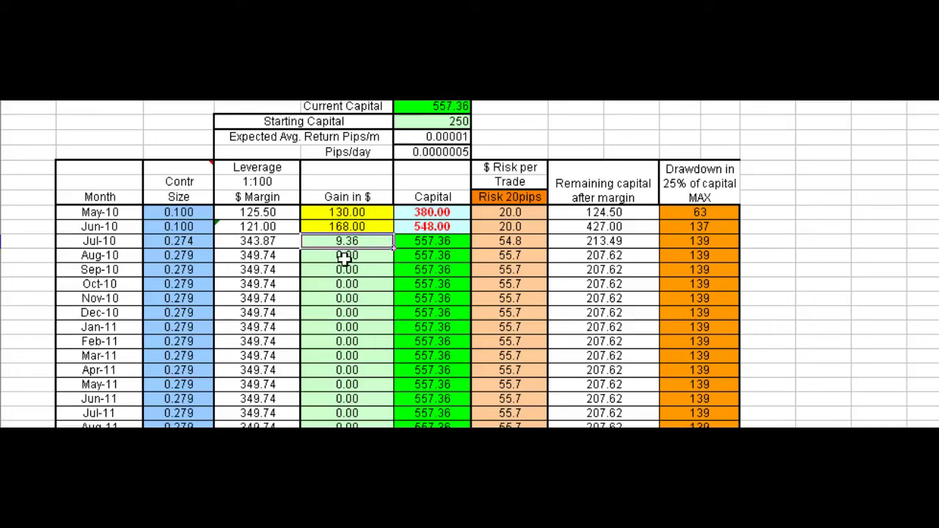
drag(346, 256, 352, 419)
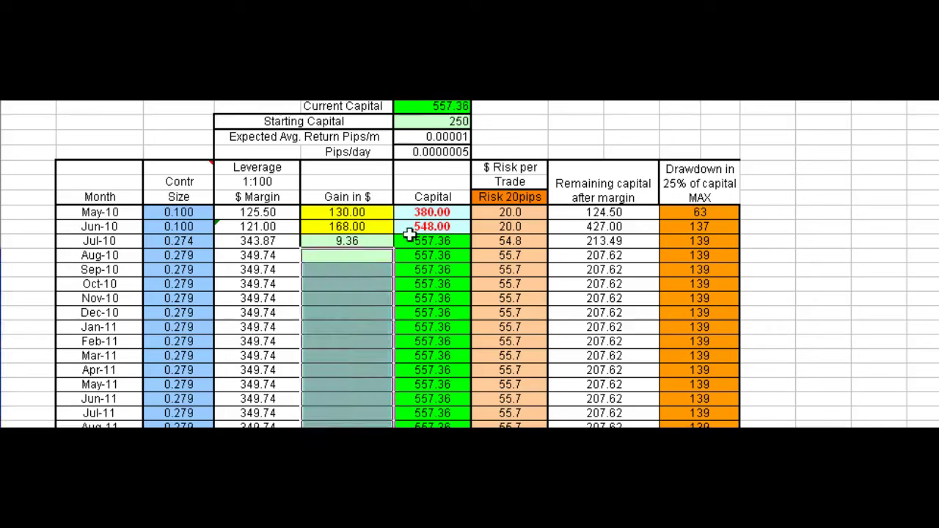
Set the Expected Avg. Return Pips/m to 50.
click(456, 137)
text(50)
key(Return)
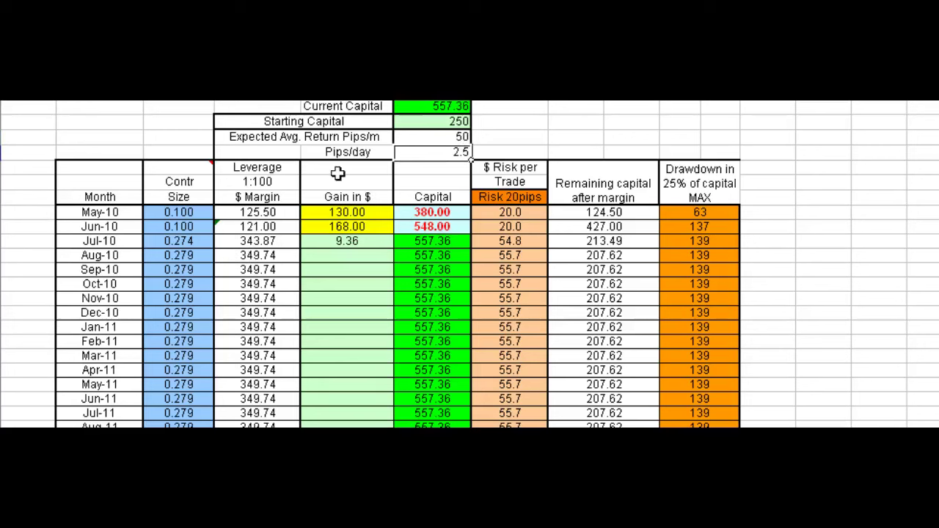
Review the starting capital, expected monthly and daily pips, early contract sizes and gains, and the current capital.
click(459, 137)
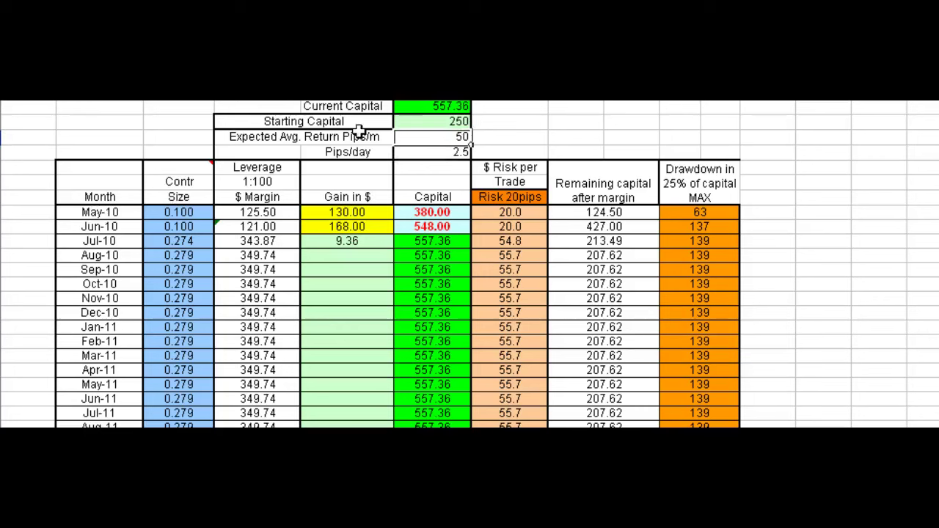
click(461, 121)
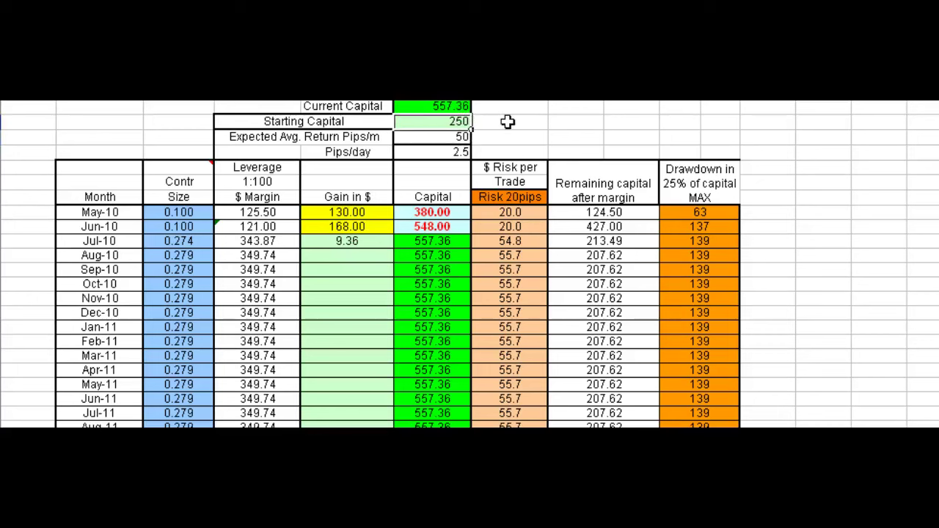
click(460, 135)
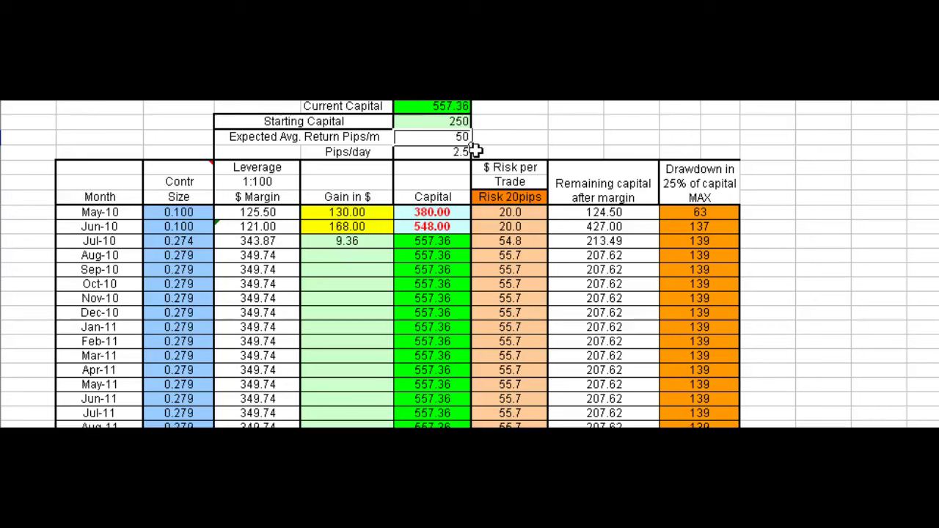
click(452, 152)
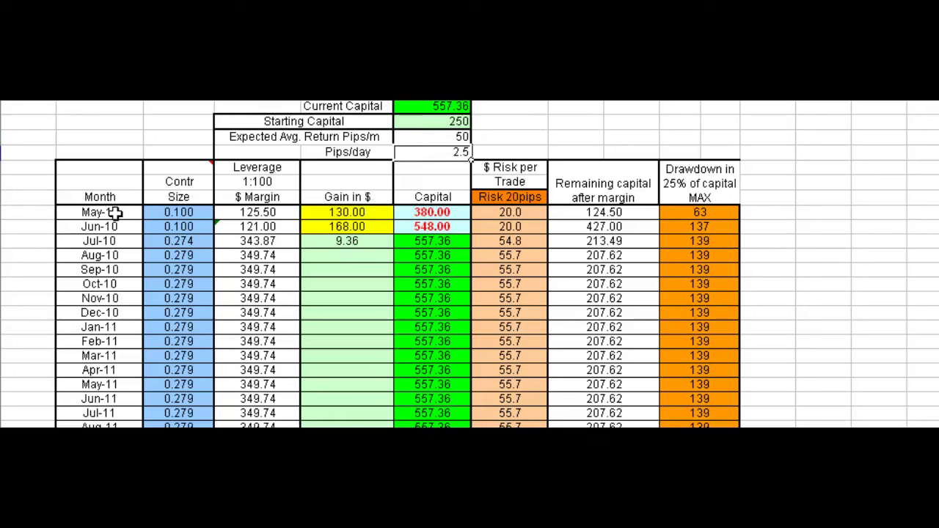
click(170, 212)
click(172, 227)
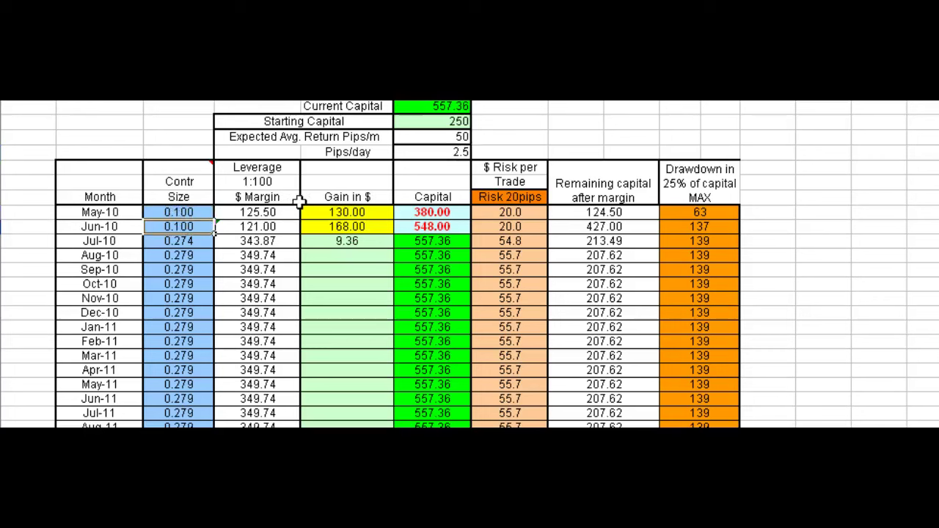
click(355, 214)
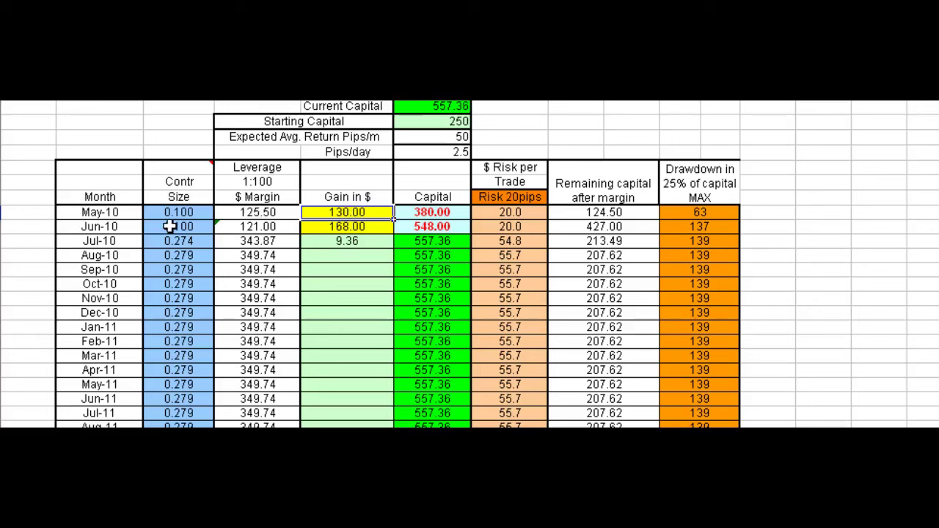
drag(179, 225, 179, 213)
click(345, 227)
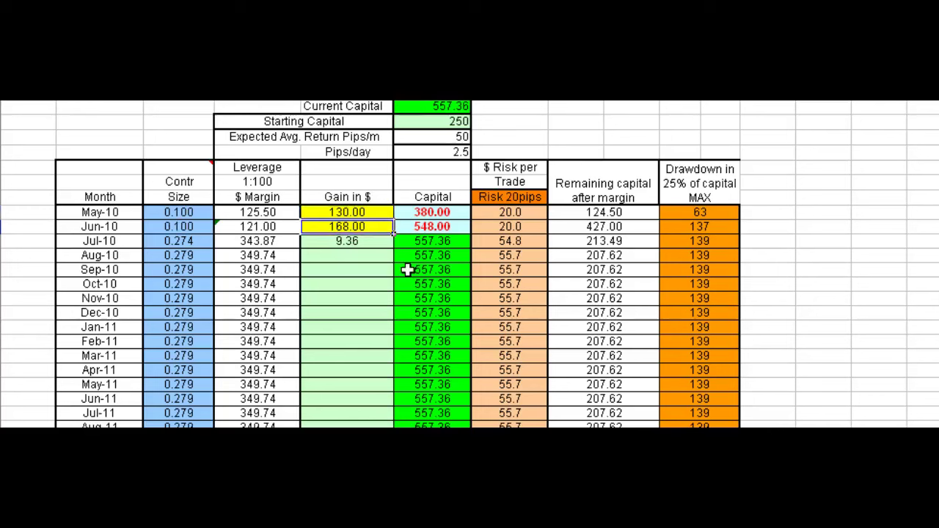
click(350, 242)
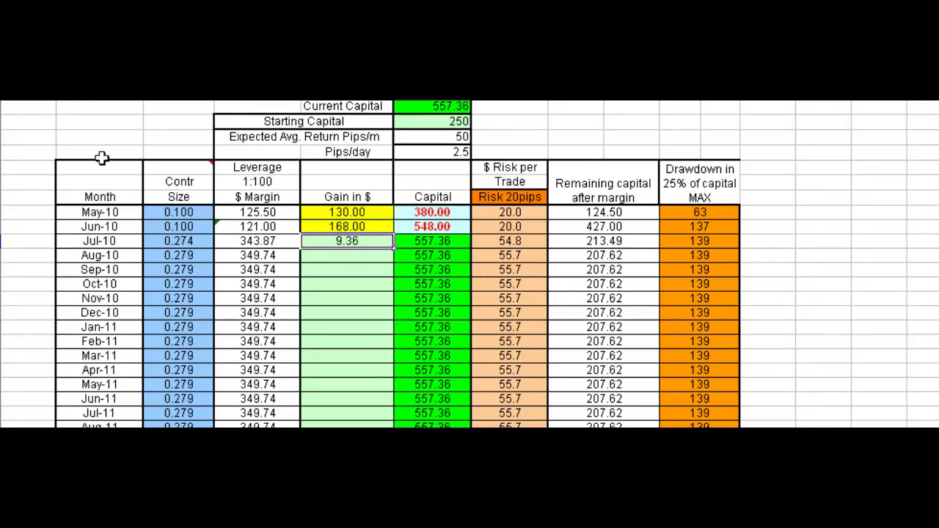
click(444, 107)
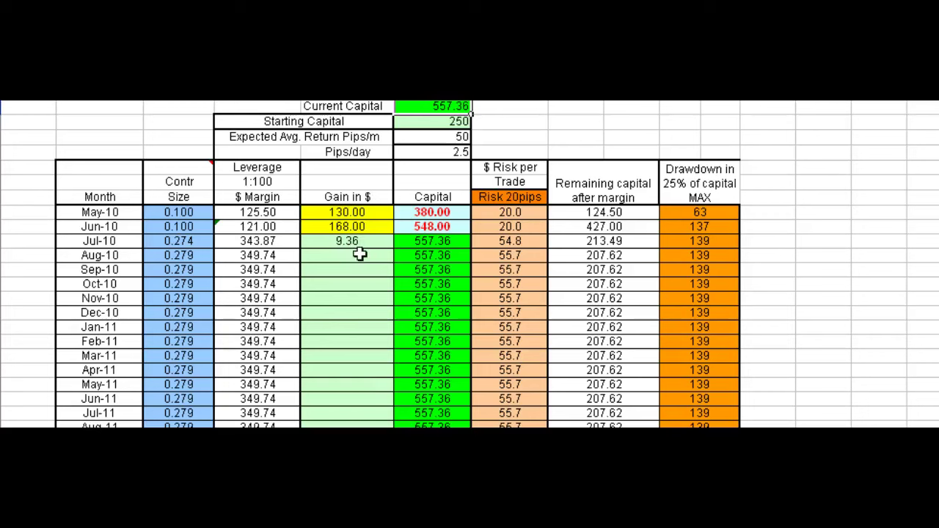
Compare the Jun-10 and Jul-10 contract sizes with the May-10 capital and the Jul-10 gain.
click(188, 242)
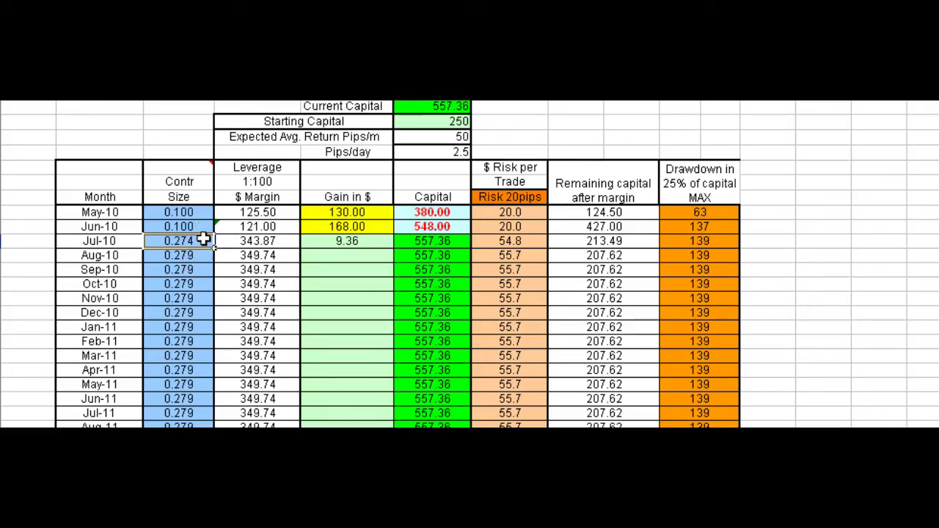
click(183, 227)
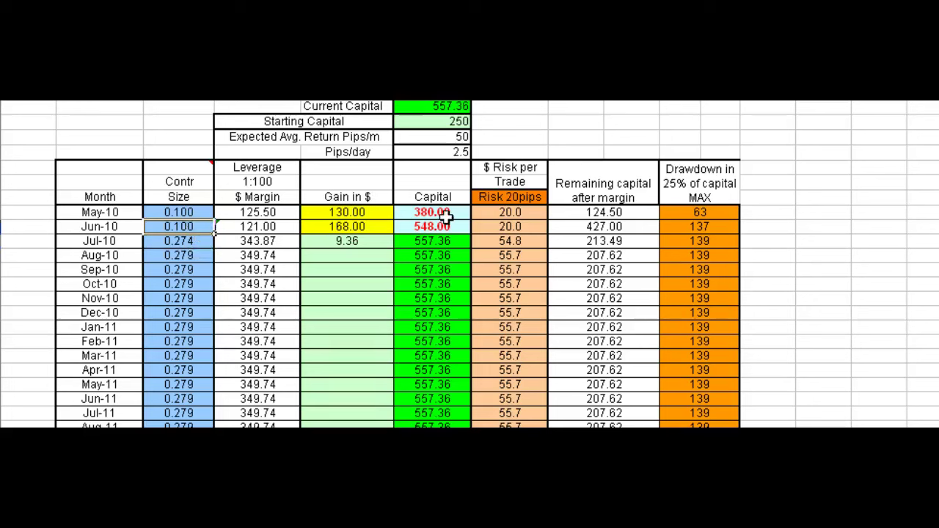
click(419, 213)
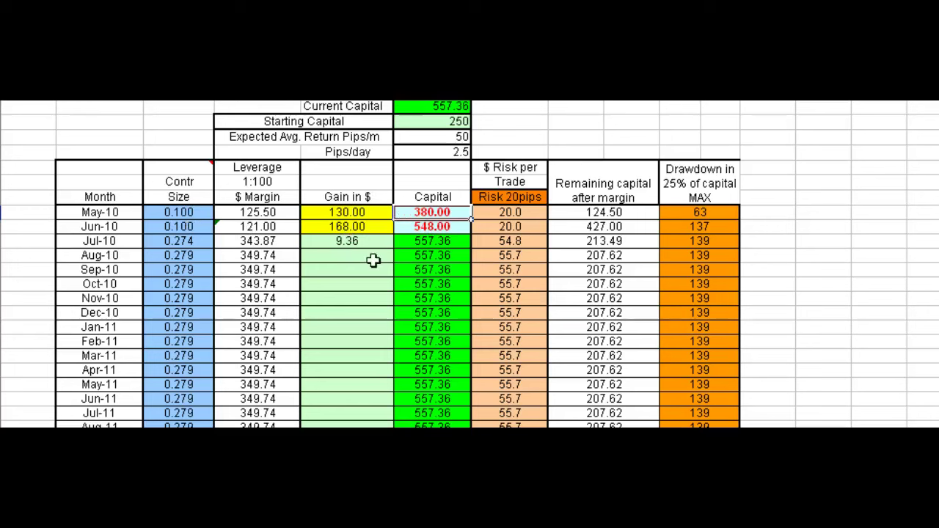
click(183, 242)
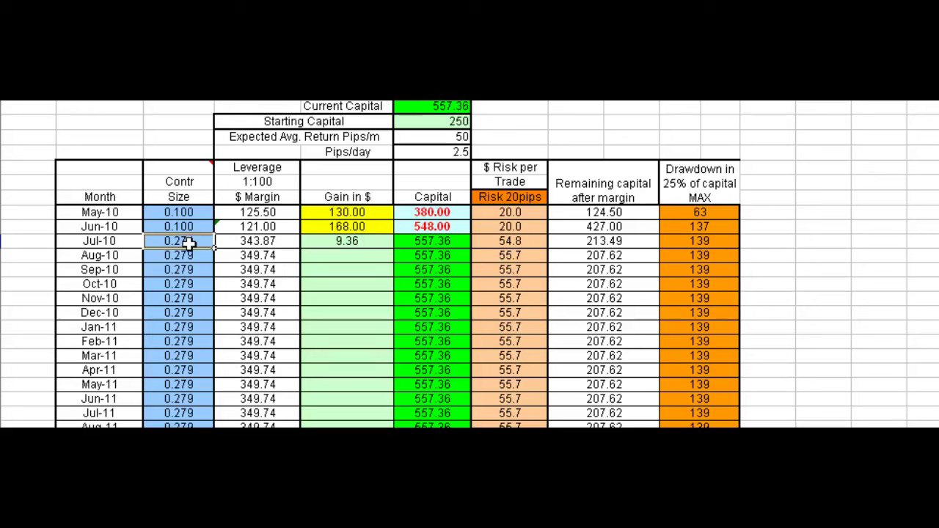
click(349, 242)
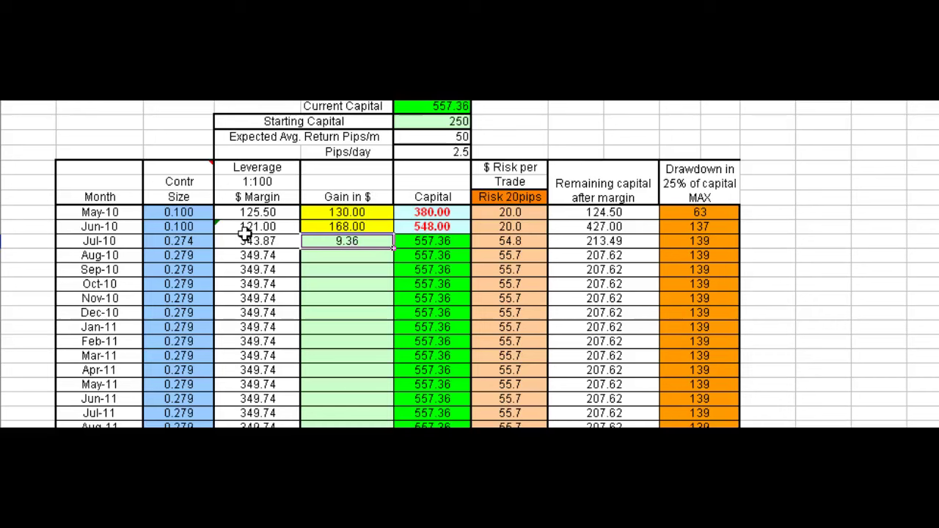
click(180, 241)
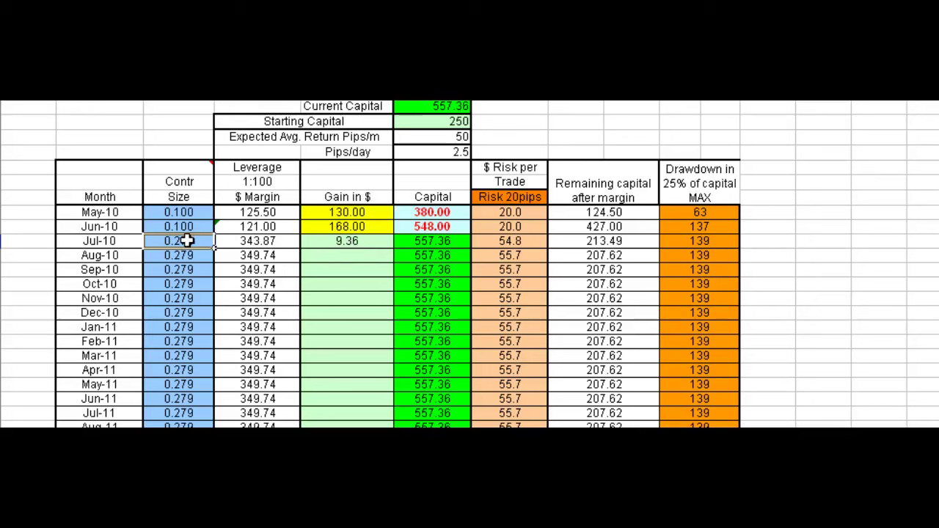
click(341, 242)
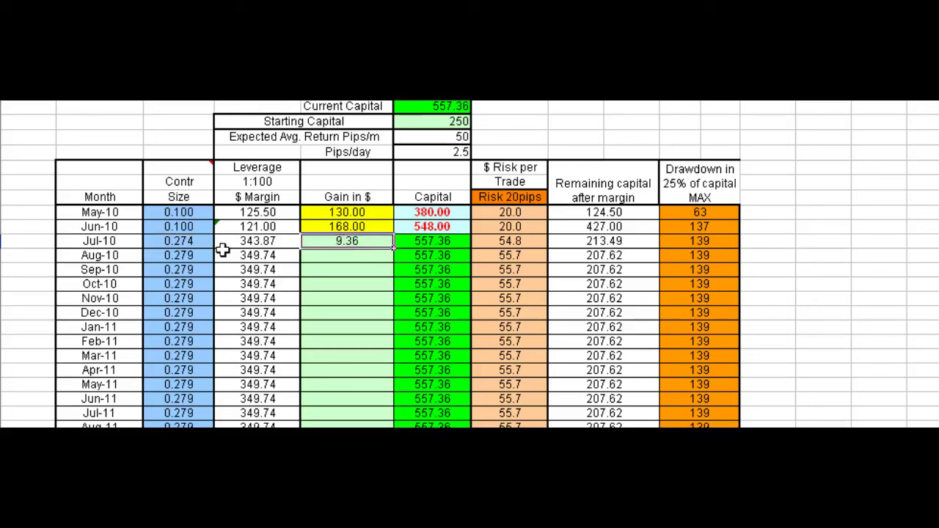
click(180, 243)
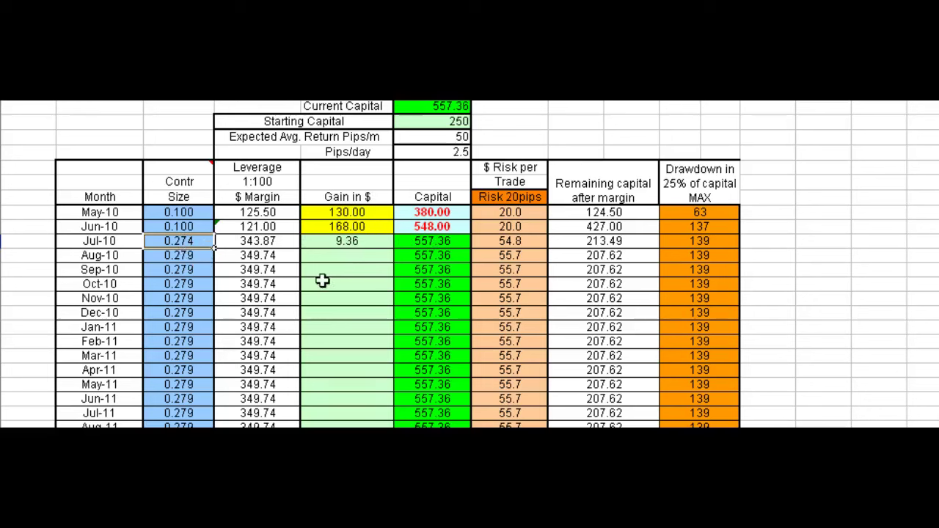
Enter the Jul-10 Gain in $ as =F5*C12*10, multiplying expected monthly pips by that month's contract size and 10.
click(353, 243)
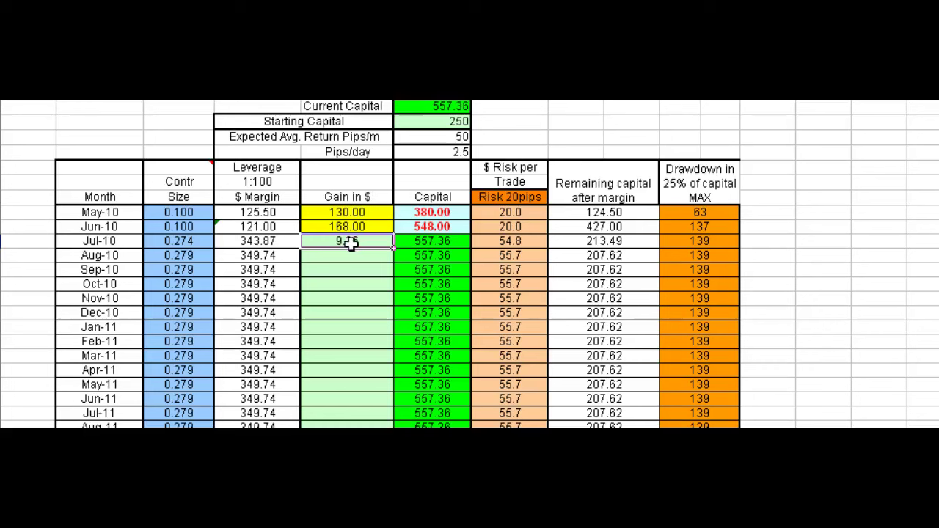
text(=)
click(458, 138)
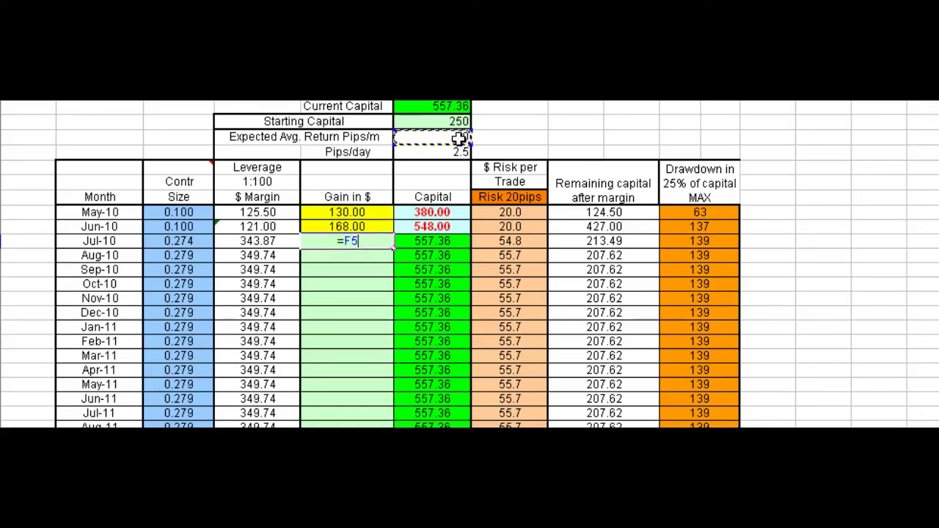
text(*)
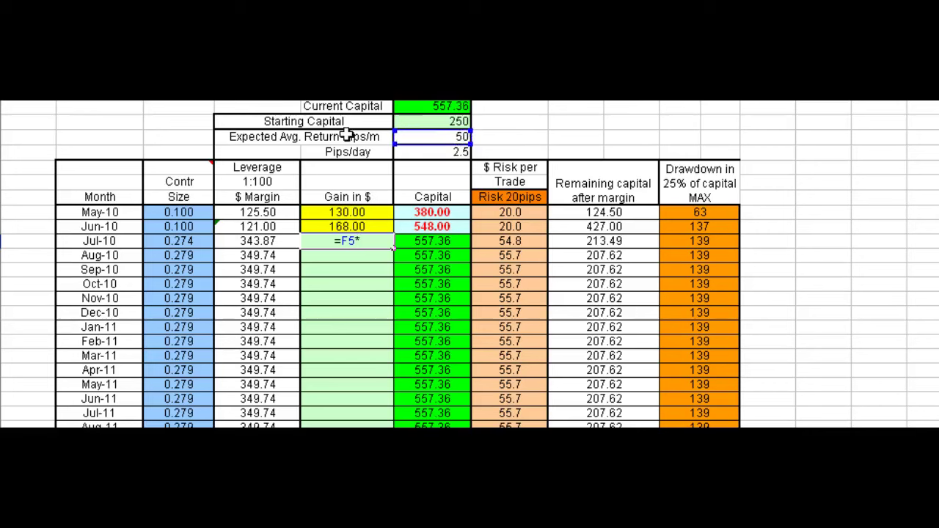
click(182, 239)
text(*10)
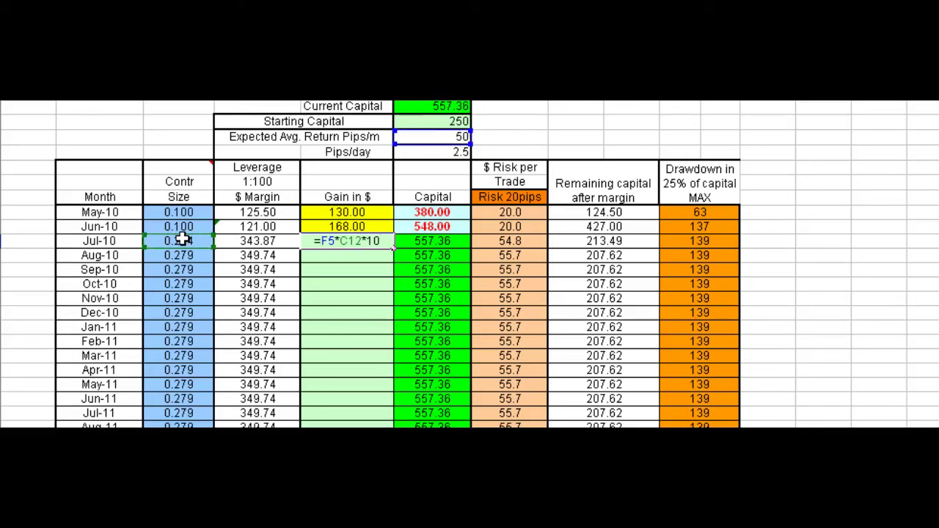
key(Return)
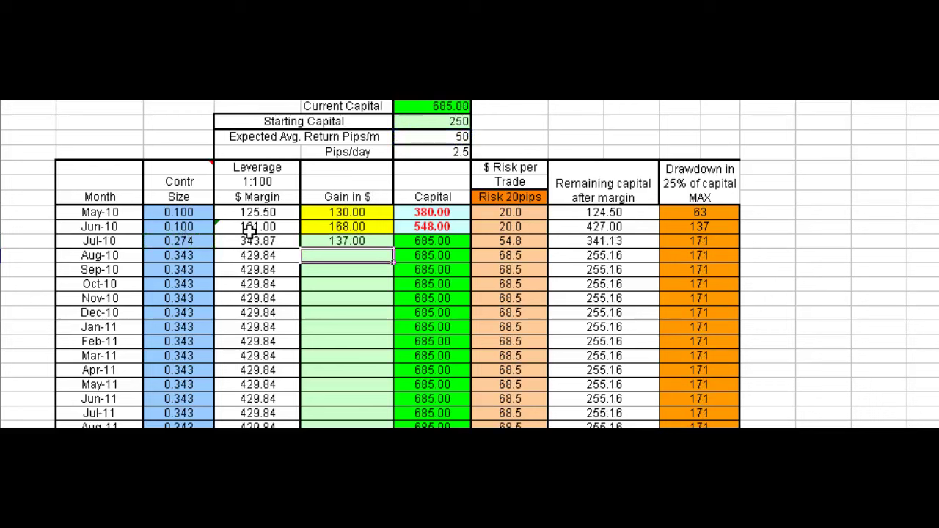
Make the F5 reference absolute in the Jul-10 gain formula, giving =$F$5*C12*10, and fill the formula down through Sep-11.
click(353, 241)
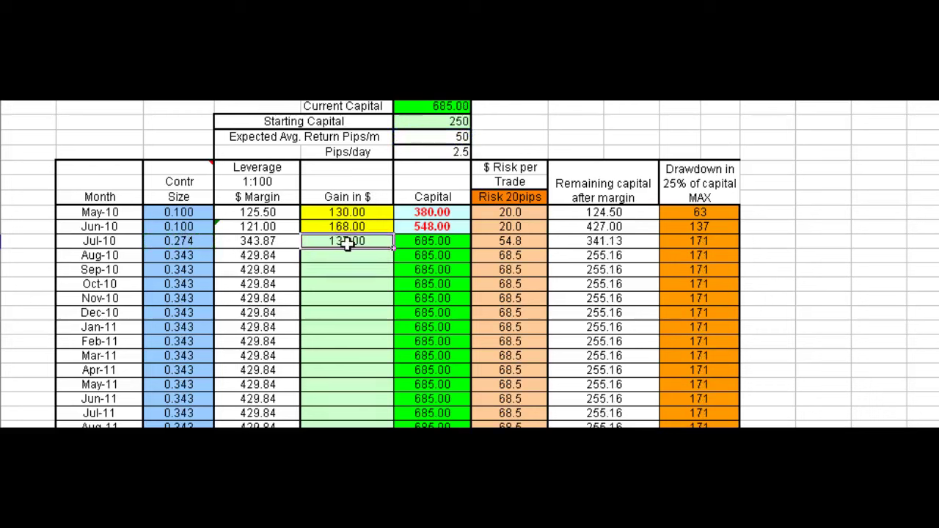
key(F2)
key(F4)
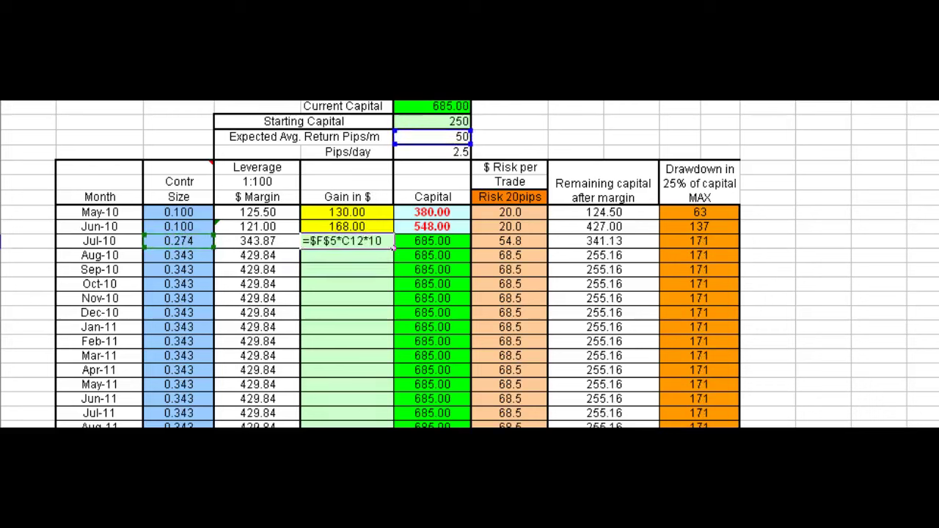
key(Return)
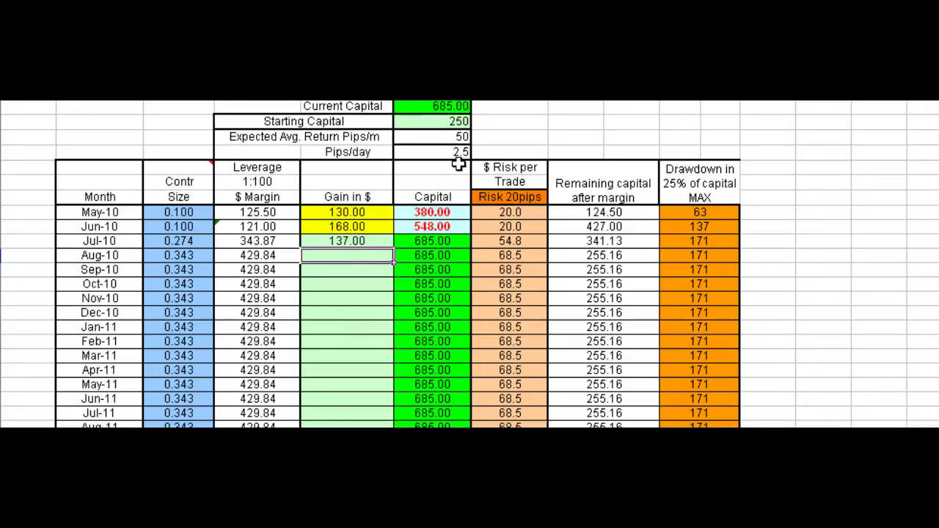
click(353, 241)
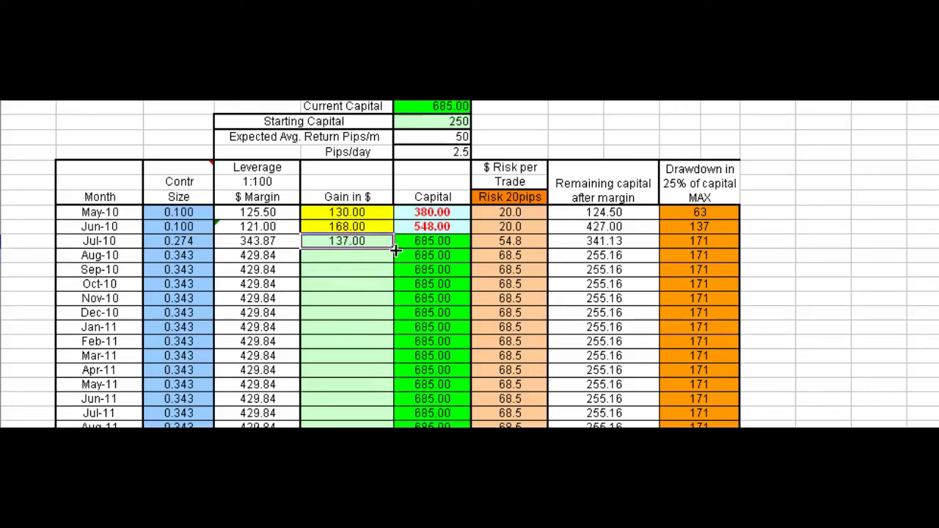
drag(396, 248, 376, 427)
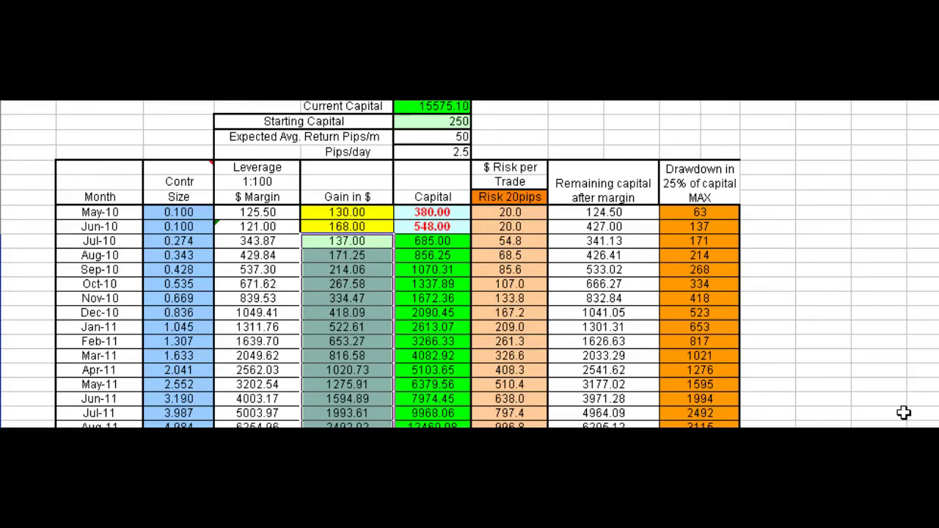
Examine the projected margin for Mar-11 and the gain and capital for Jul-11.
scroll(366, 359, down, 1)
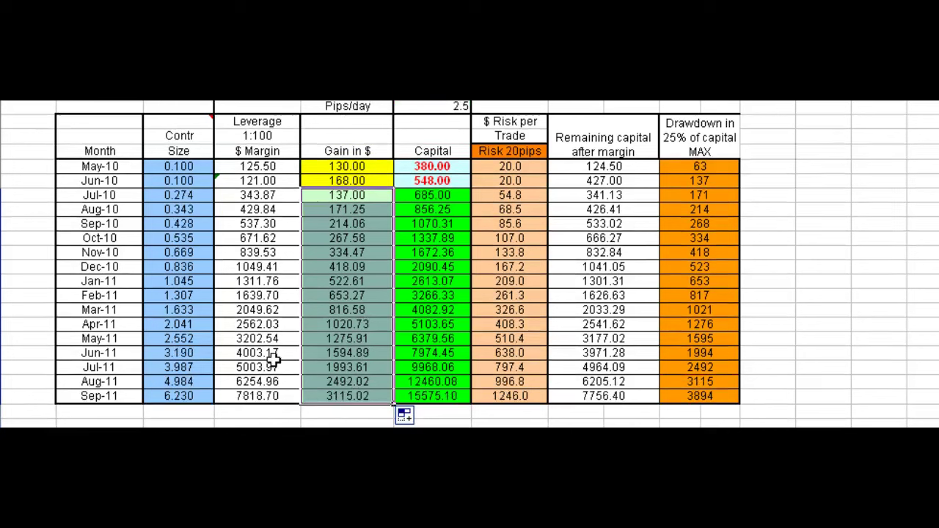
click(258, 311)
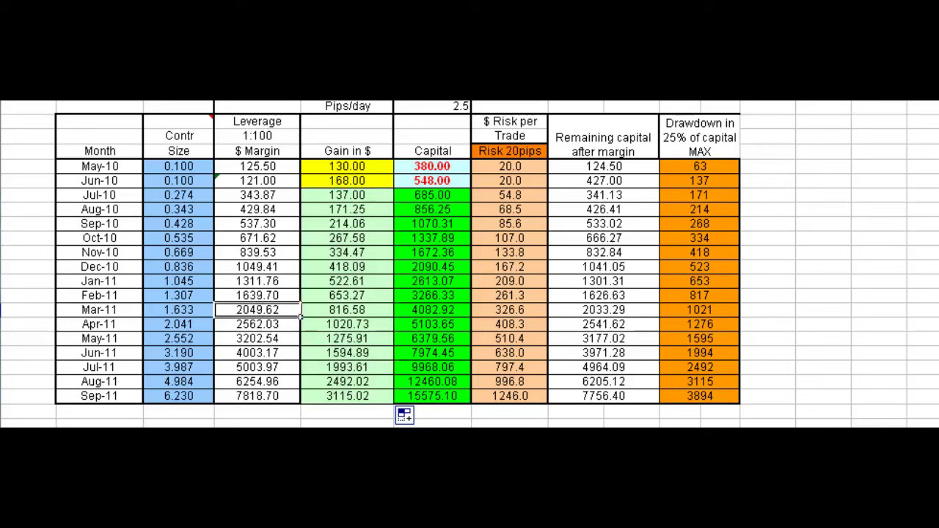
click(354, 369)
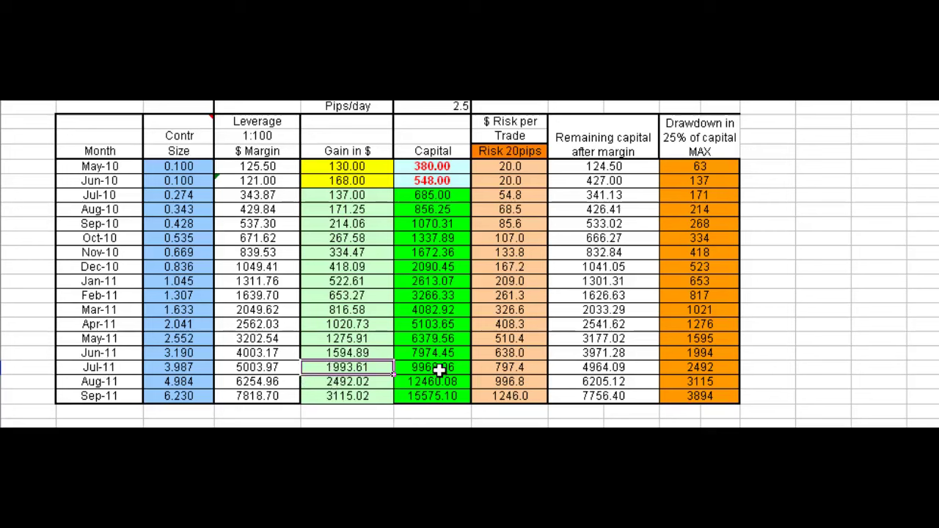
click(443, 367)
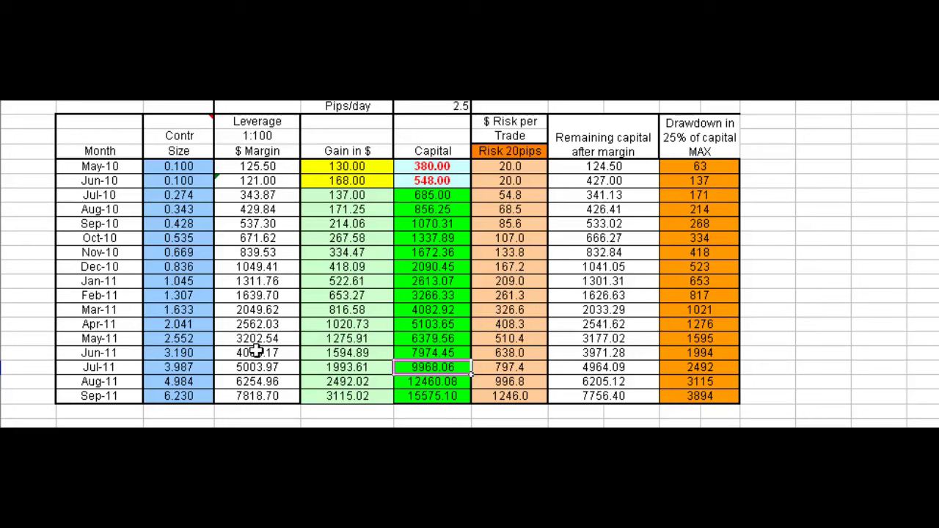
Review the Jan-11 contract size, the starting capital, and the May-10 and Jun-10 contract sizes.
click(176, 281)
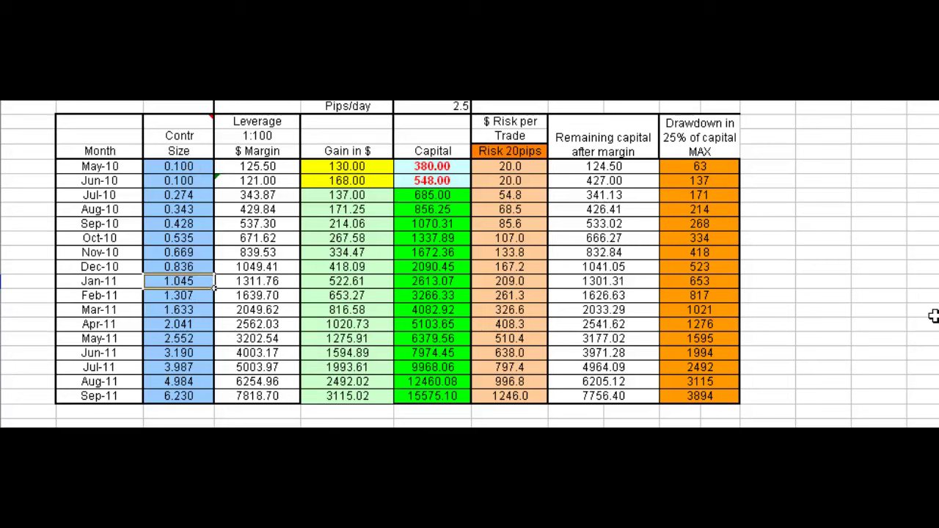
scroll(933, 243, up, 3)
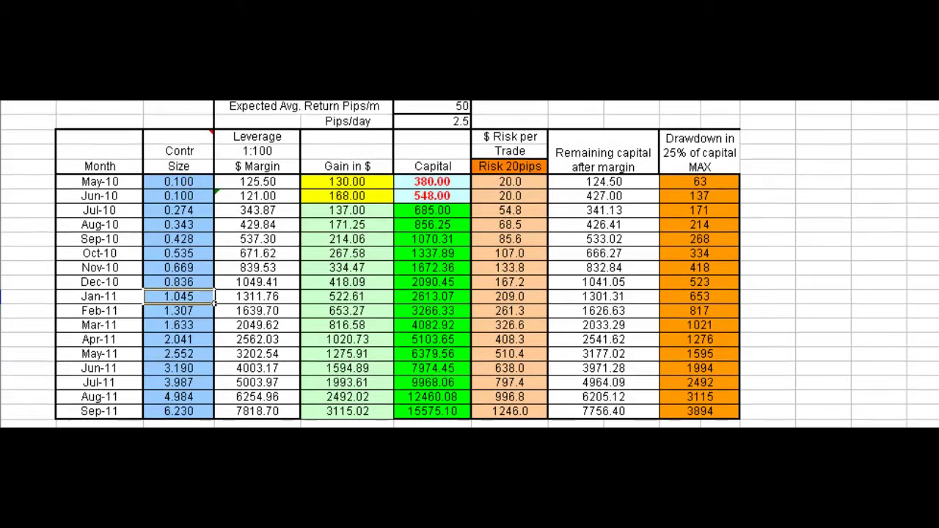
scroll(469, 264, up, 2)
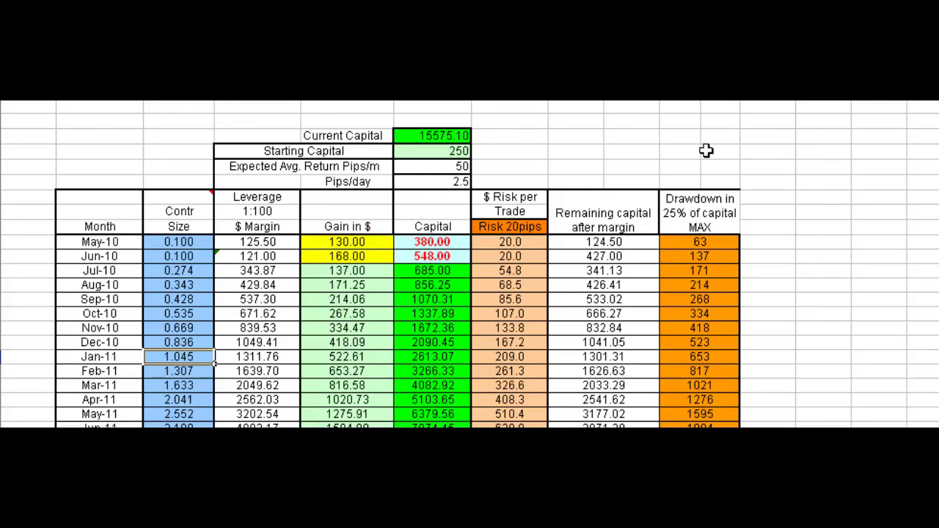
click(446, 150)
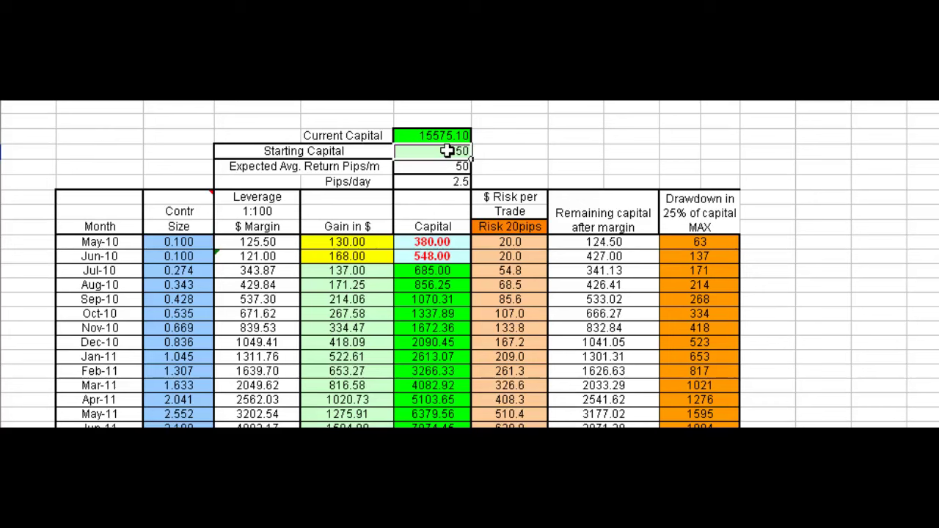
click(180, 242)
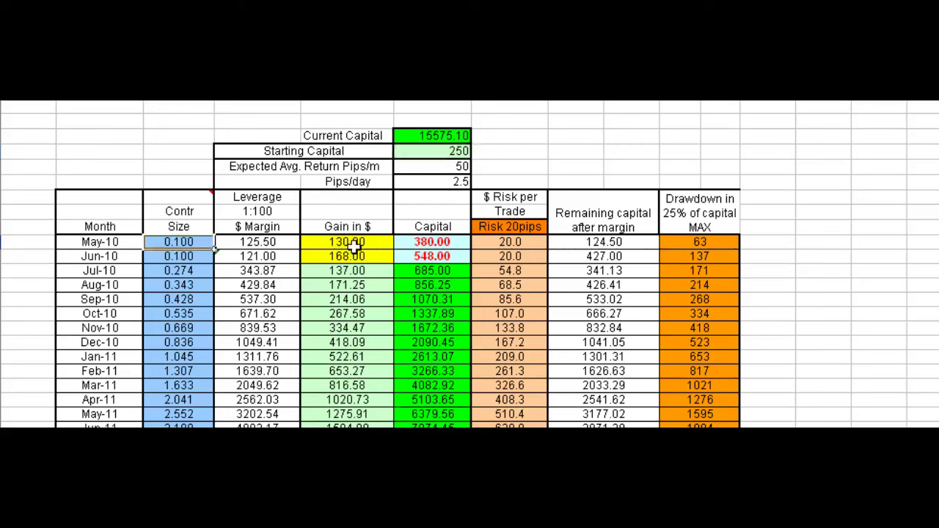
click(174, 256)
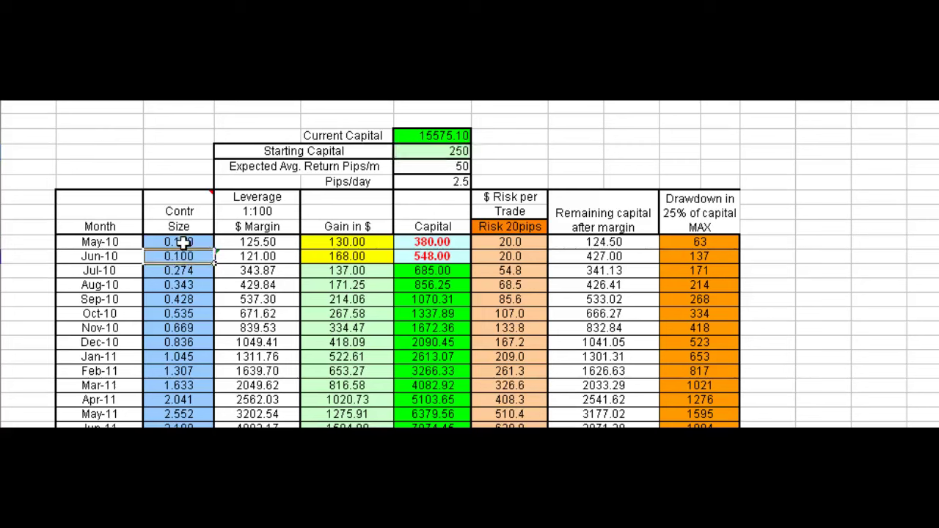
click(184, 242)
click(182, 254)
Halve the Jul-10 contract size by appending /2 to its formula.
click(176, 270)
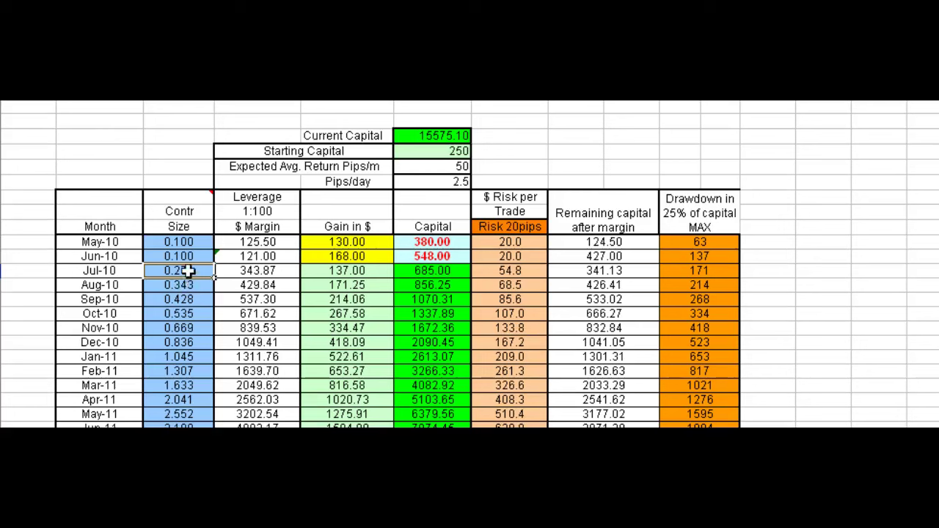
key(F2)
text(/2)
key(Return)
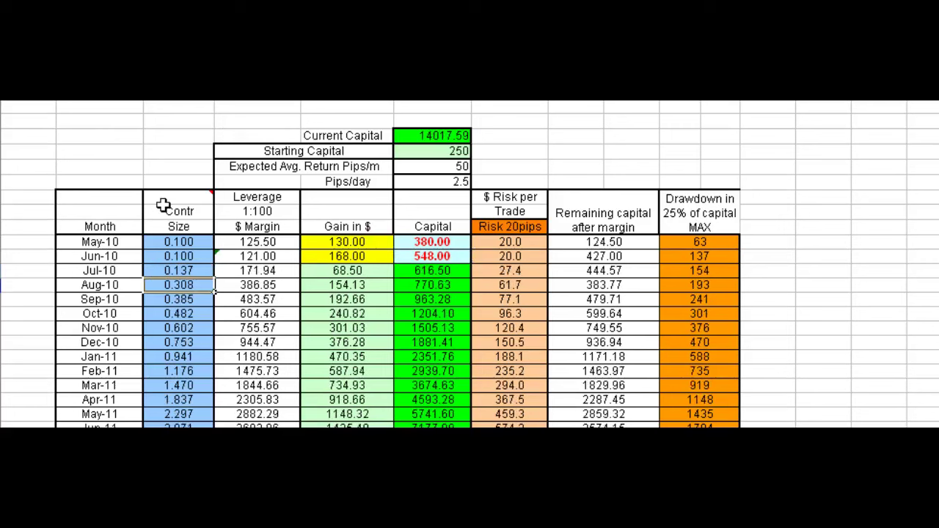
Check the Jul-10 and Aug-10 contract sizes against the 20-pip risk, and remove the /2 from the Jul-10 contract size formula.
click(201, 271)
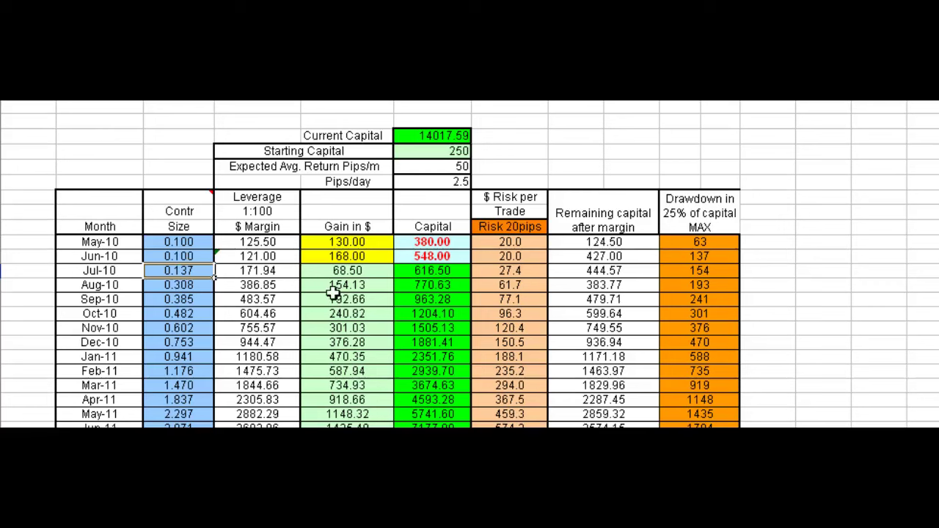
click(187, 285)
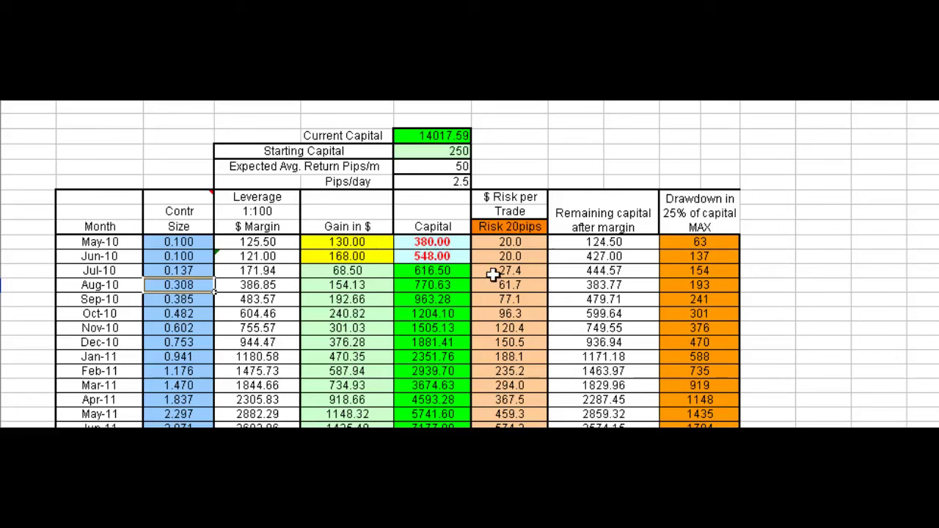
click(517, 226)
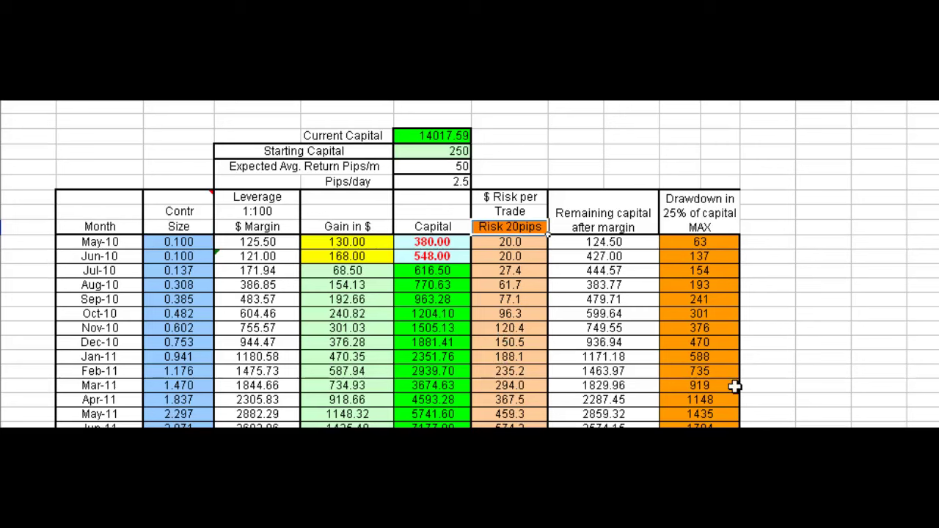
scroll(469, 270, down, 2)
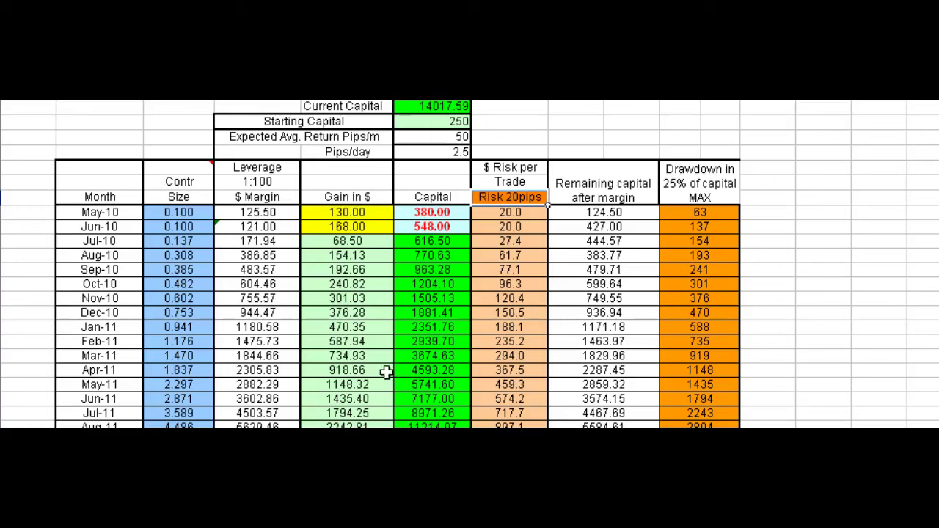
click(186, 244)
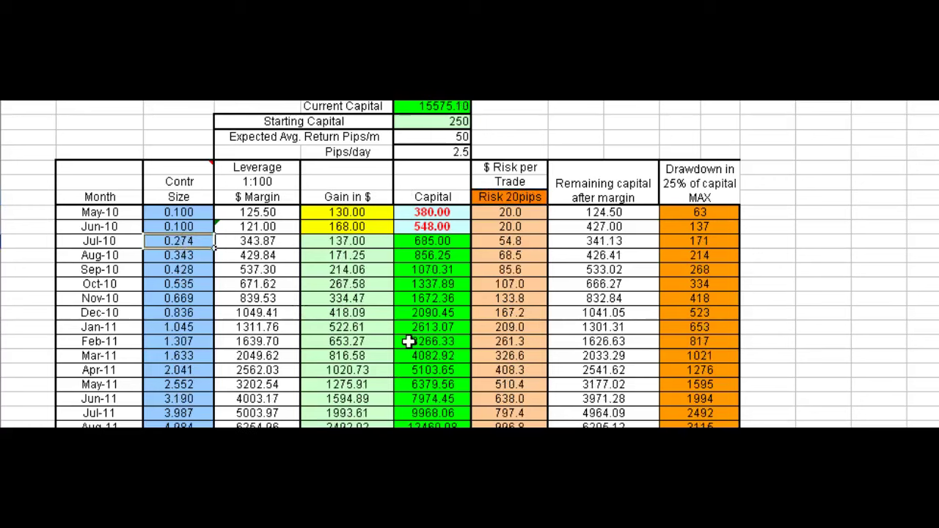
Clear the projected gains from Jul-10 onward and enter 9.36 as the actual Jul-10 gain.
drag(356, 244, 355, 427)
key(Delete)
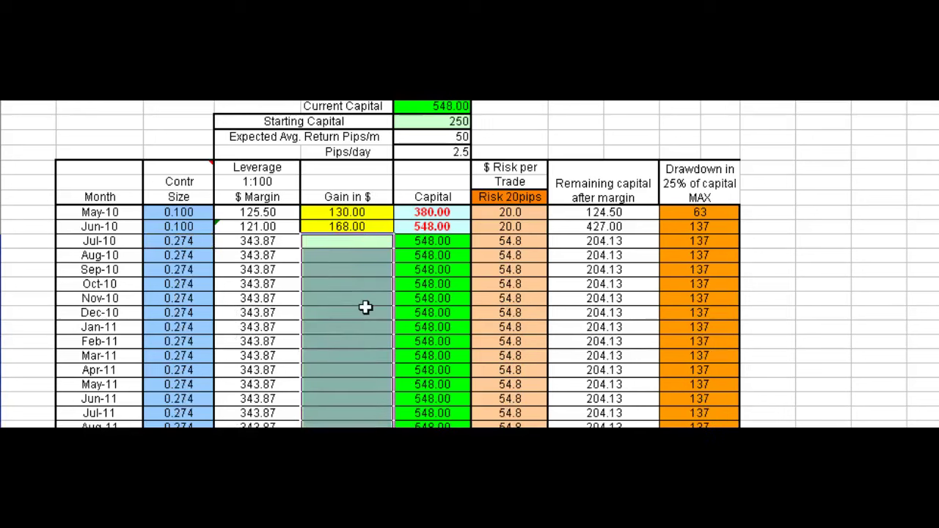
click(355, 241)
text(9.36)
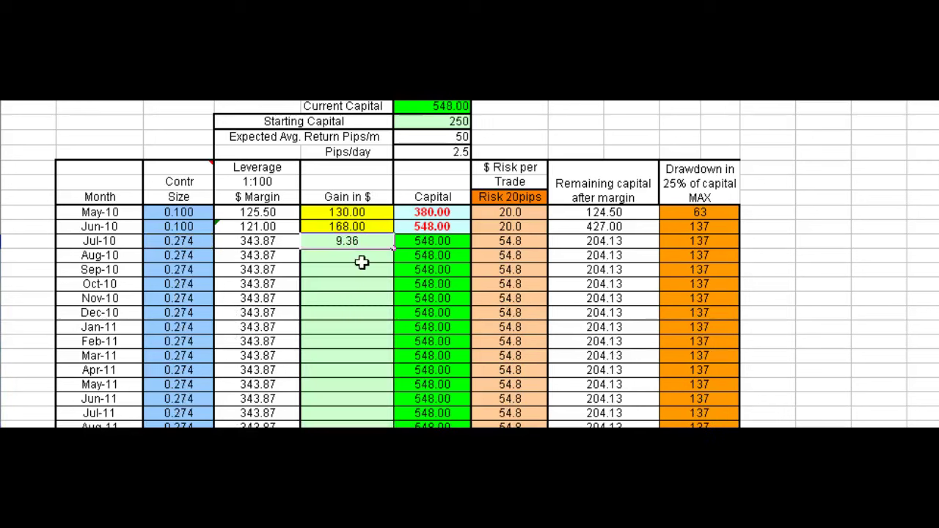
key(Return)
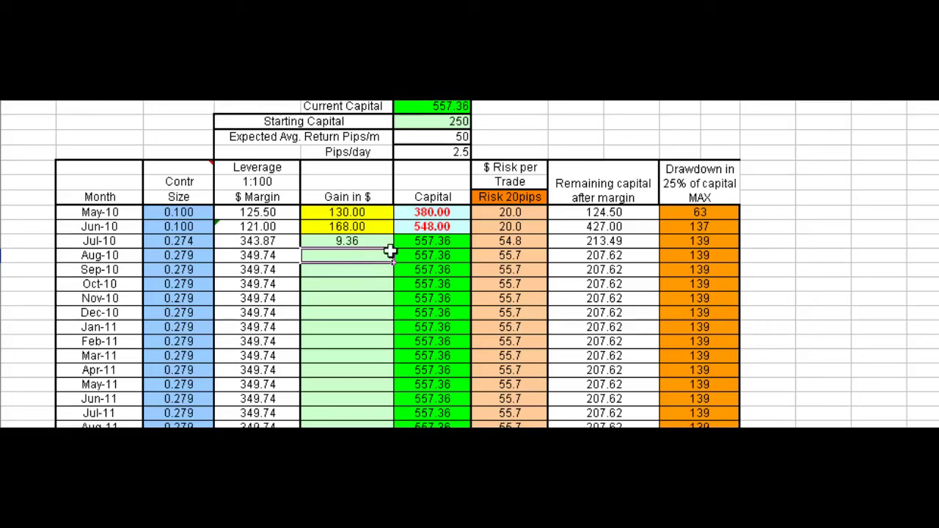
click(365, 241)
click(42, 110)
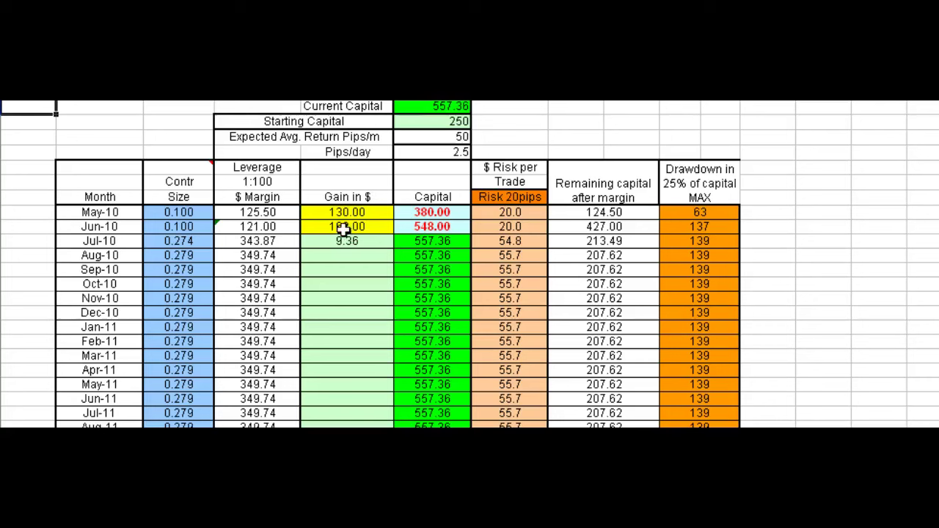
Compare the Jul-10 contract size and margin with the remaining capital after margin and the 25% drawdown limit.
click(707, 226)
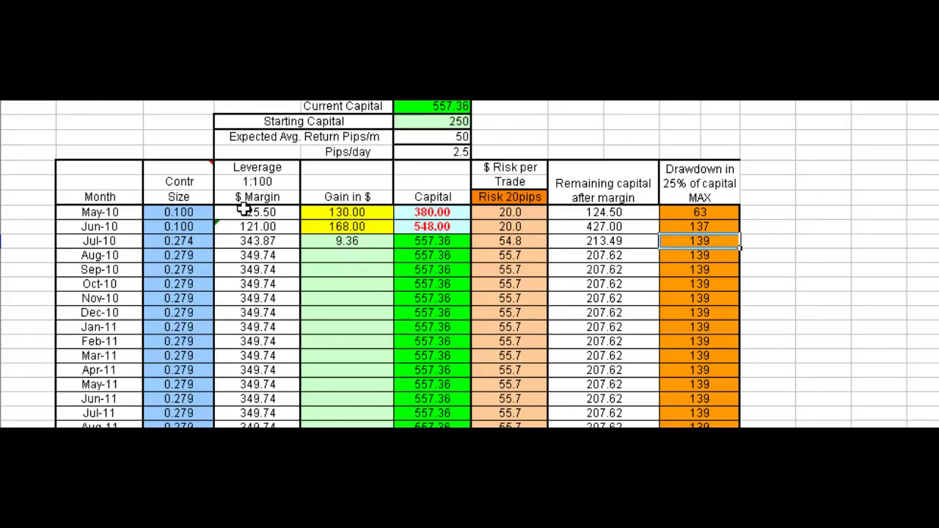
click(184, 242)
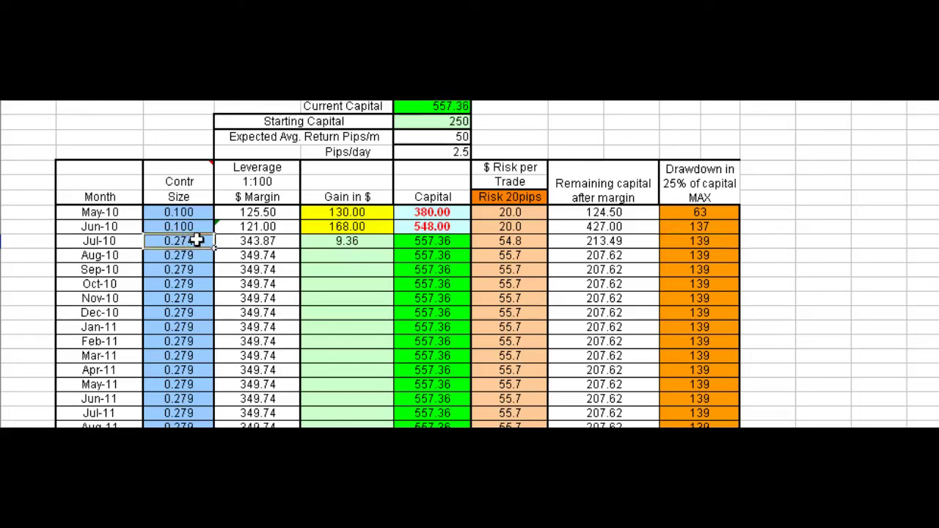
click(610, 242)
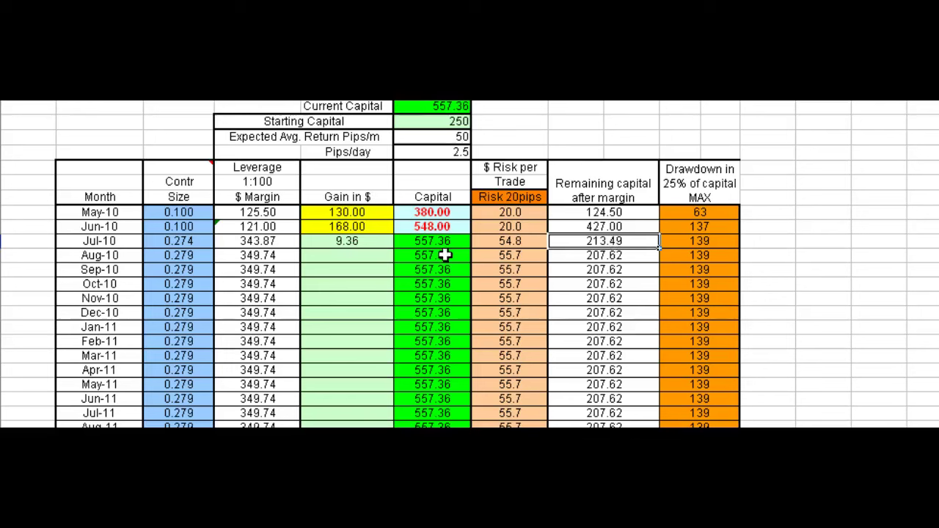
click(181, 240)
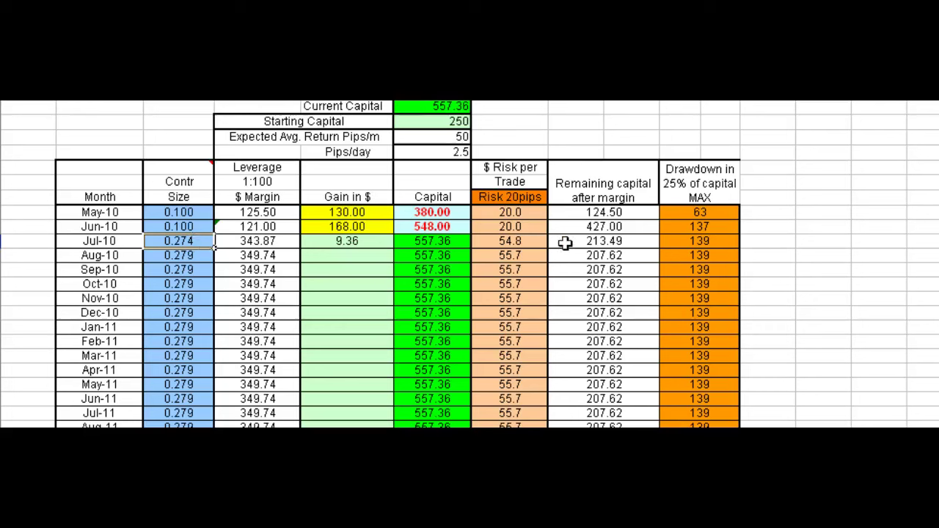
click(615, 243)
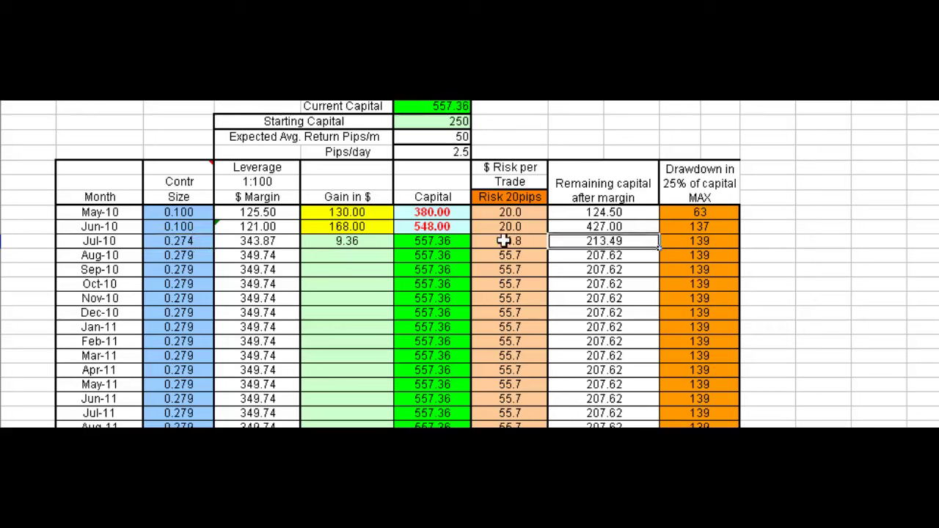
click(186, 240)
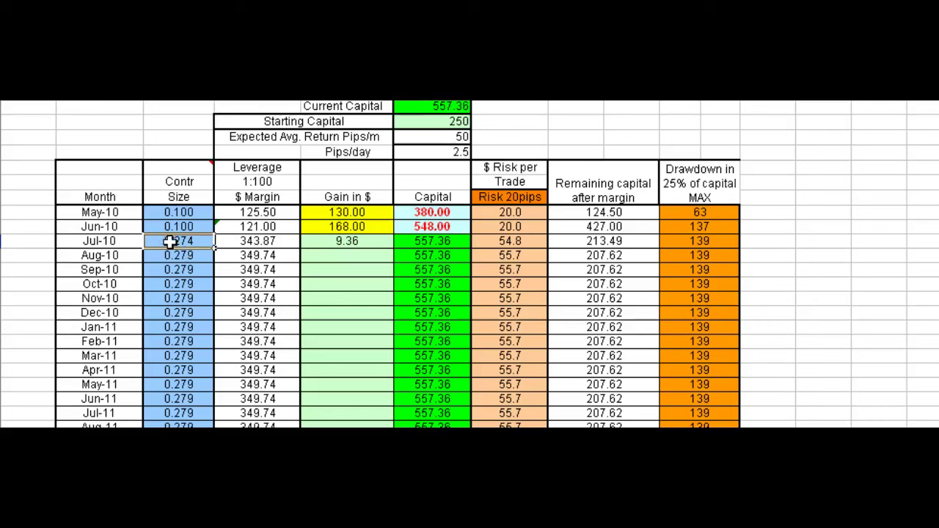
click(251, 241)
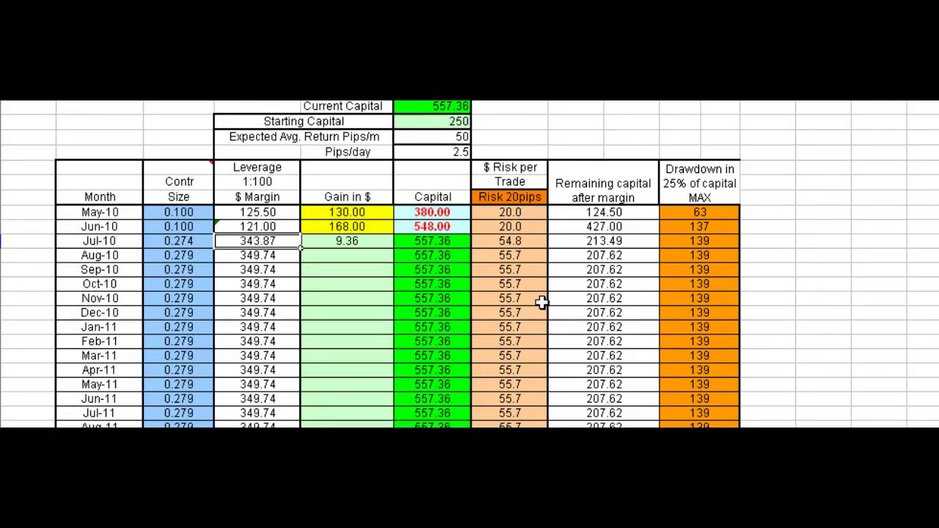
click(610, 244)
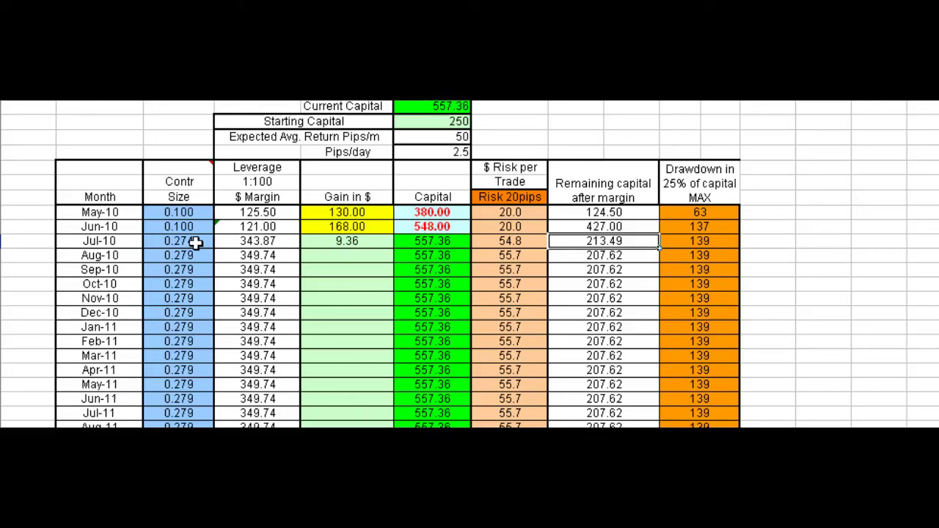
click(176, 240)
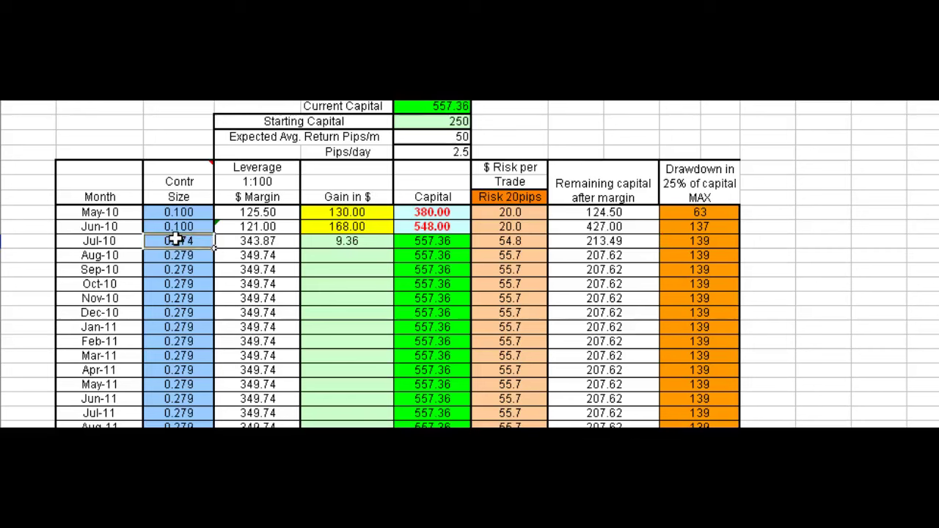
click(603, 239)
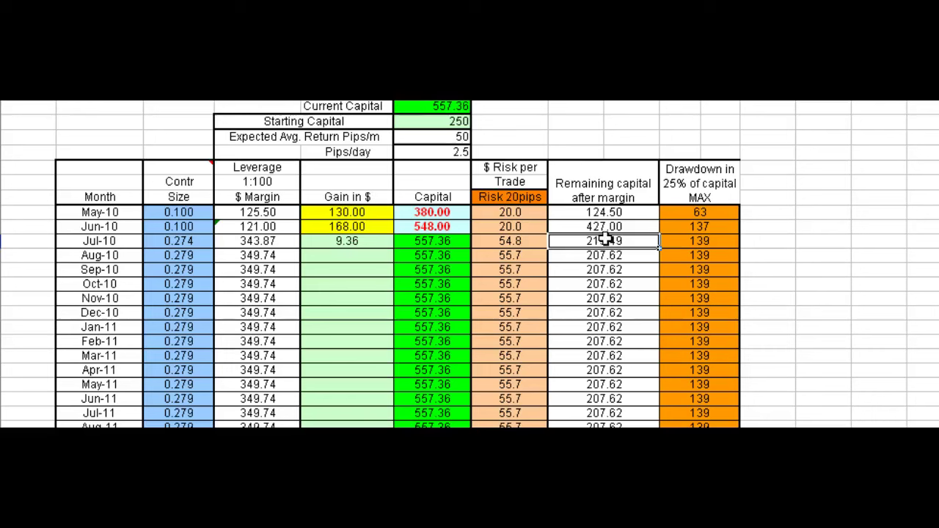
click(184, 240)
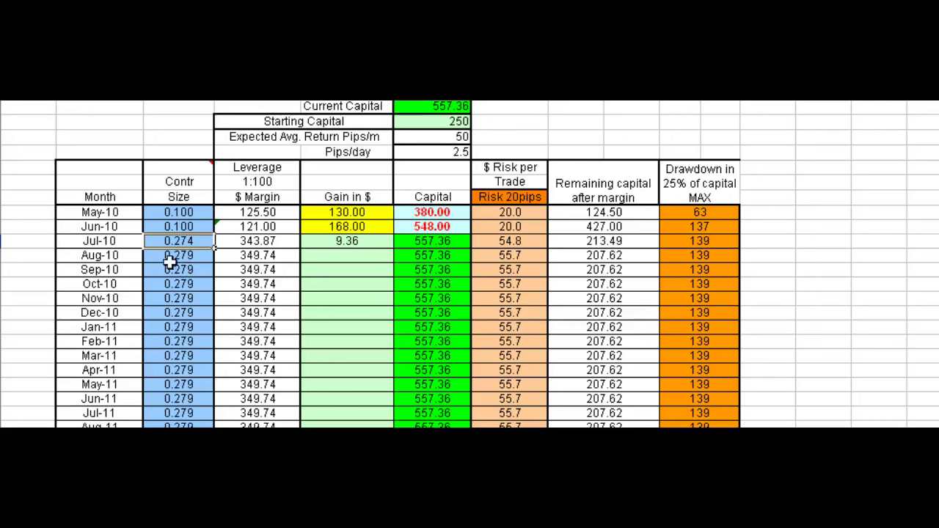
Review the Contr Size column from May-10 downward, including the Nov-10 contract size.
click(182, 299)
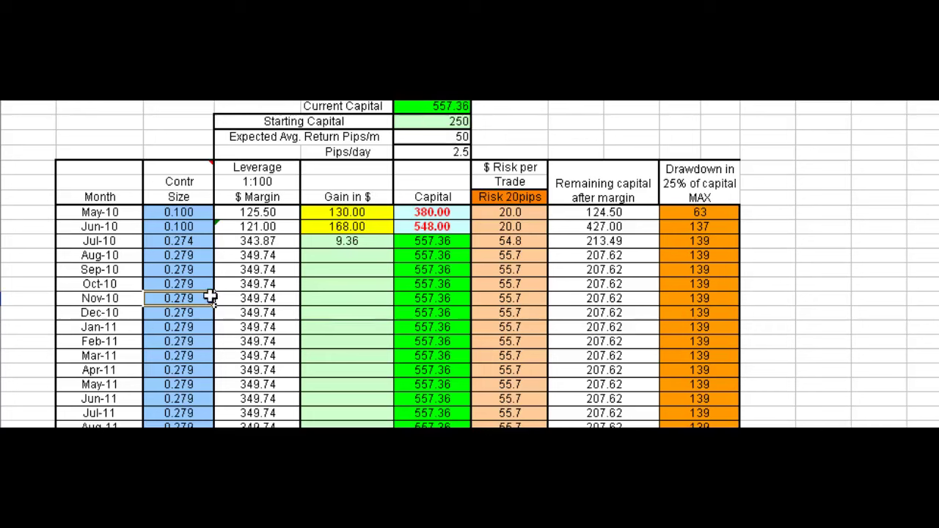
drag(176, 212, 165, 424)
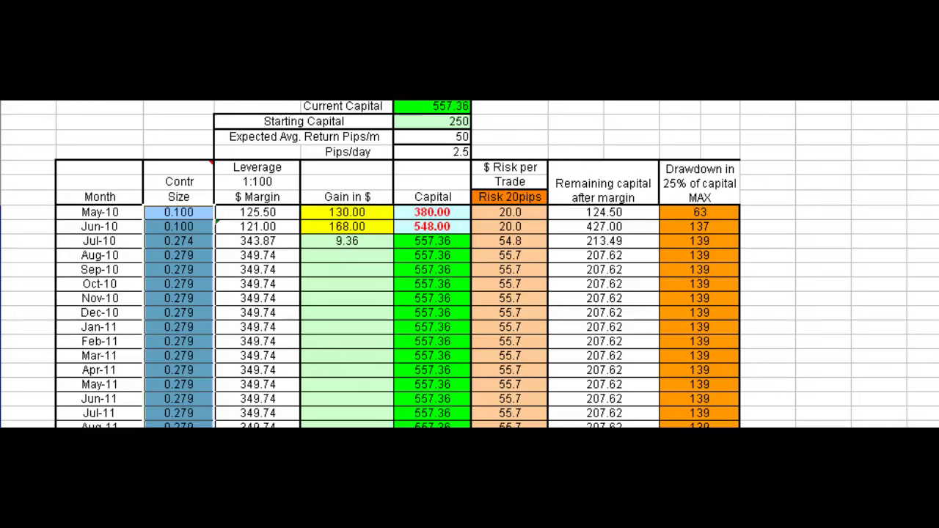
key(ctrl+Home)
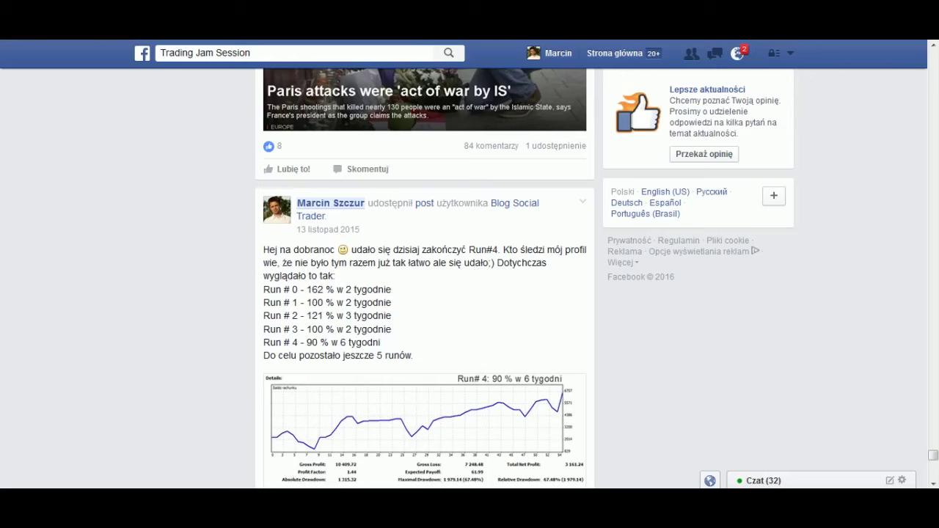
Switch to Facebook and read the 13 November 2015 post listing the percentage results of Run # 0 through Run # 4.
drag(263, 249, 419, 364)
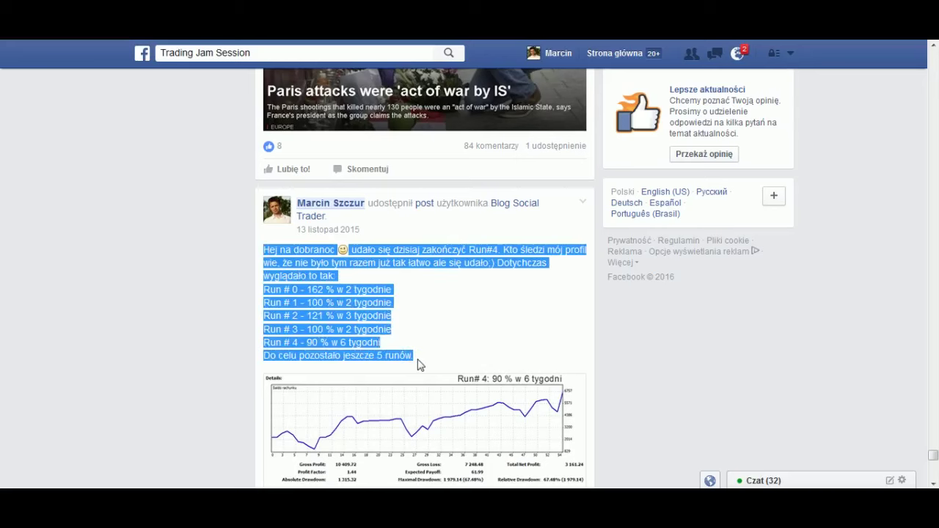
click(420, 365)
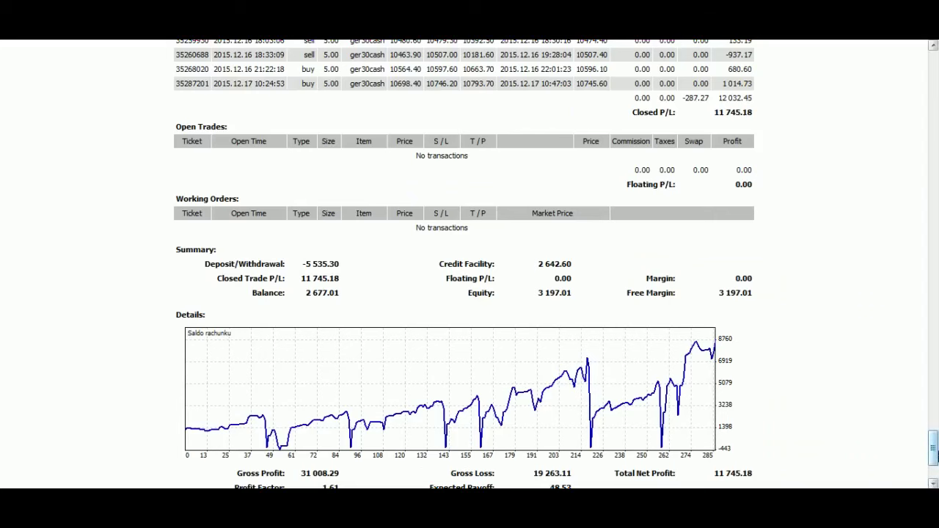
Switch to the trading account statement and examine its opening deposit entries, closing summary and balance chart.
drag(932, 444, 932, 70)
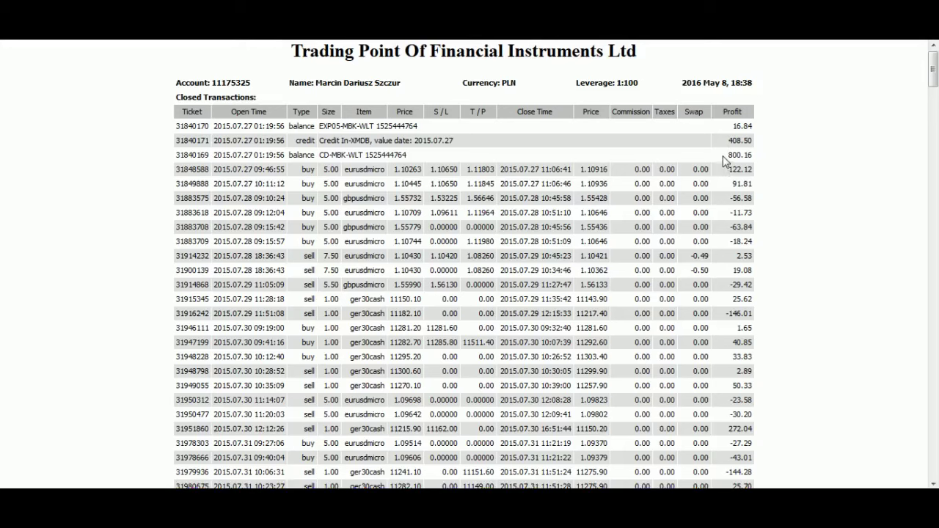
drag(726, 156, 766, 152)
click(799, 143)
drag(934, 70, 933, 457)
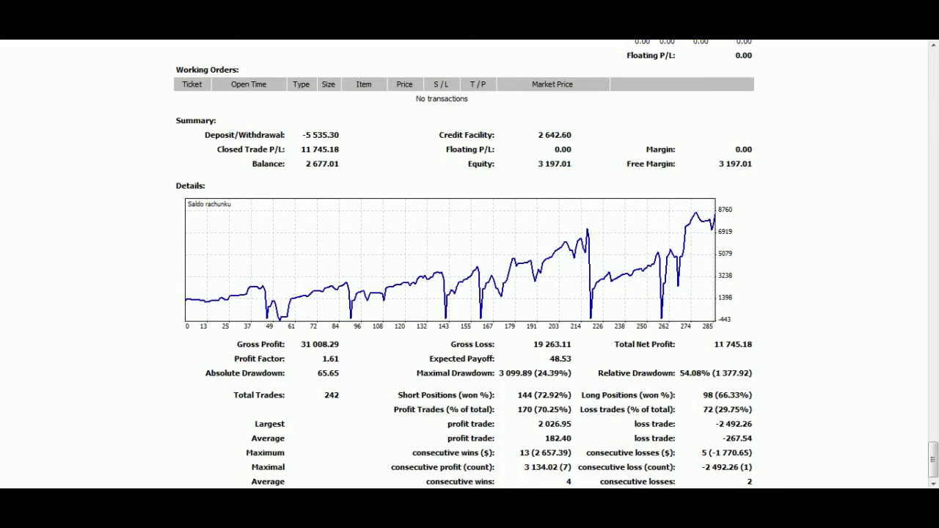
Examine the statement's Total Net Profit, then look back through the trade history.
drag(713, 344, 773, 348)
click(774, 350)
scroll(470, 264, up, 15)
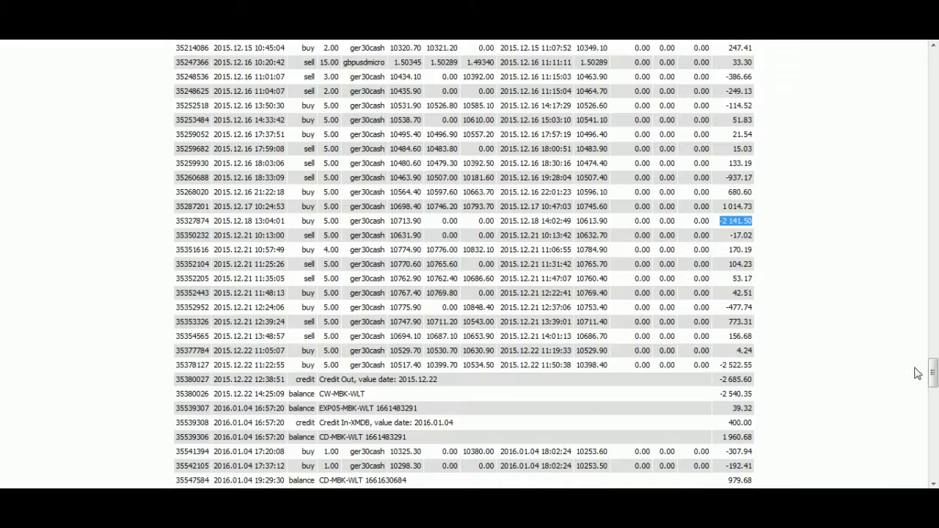
Compare the December 2015 losing trades with the statement's closing summary, balance chart and Total Net Profit.
drag(932, 372, 932, 458)
scroll(469, 264, up, 8)
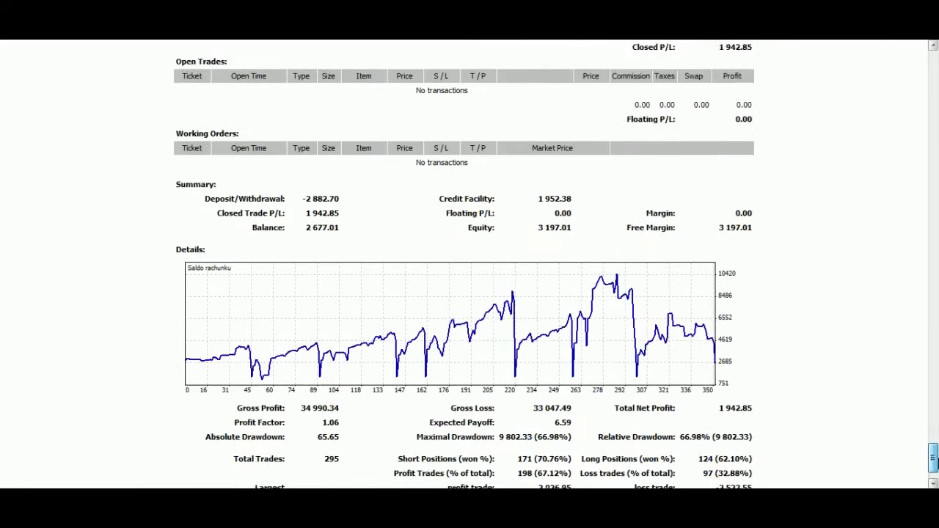
scroll(470, 264, down, 8)
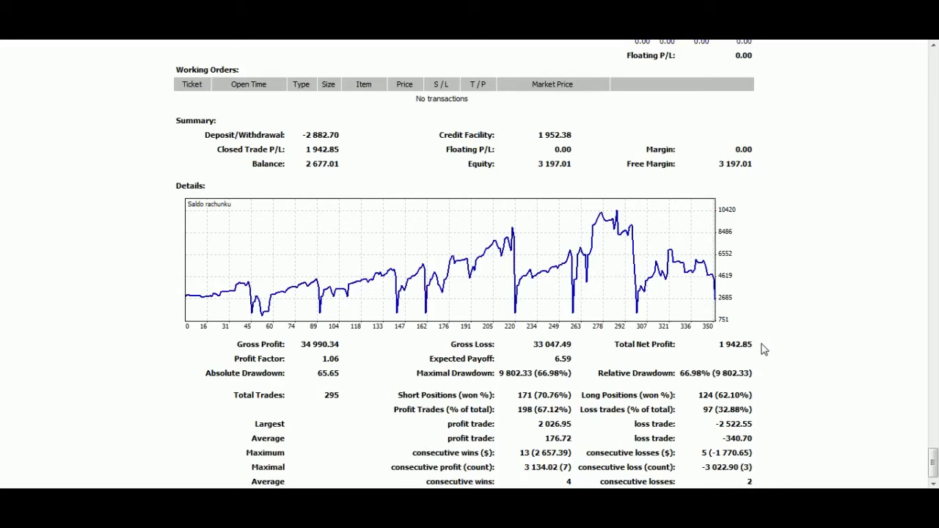
mouse_move(763, 348)
mouse_down()
mouse_move(720, 355)
mouse_move(769, 353)
mouse_up()
click(719, 352)
click(769, 354)
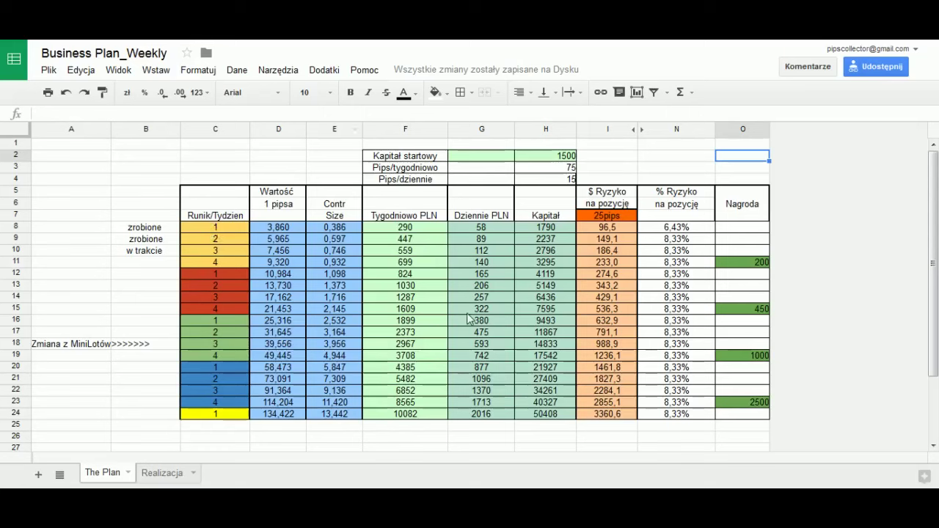
Switch to the Business Plan_Weekly spreadsheet and review the starting capital, weekly pips target and the first run's weeks 1 to 4.
click(567, 158)
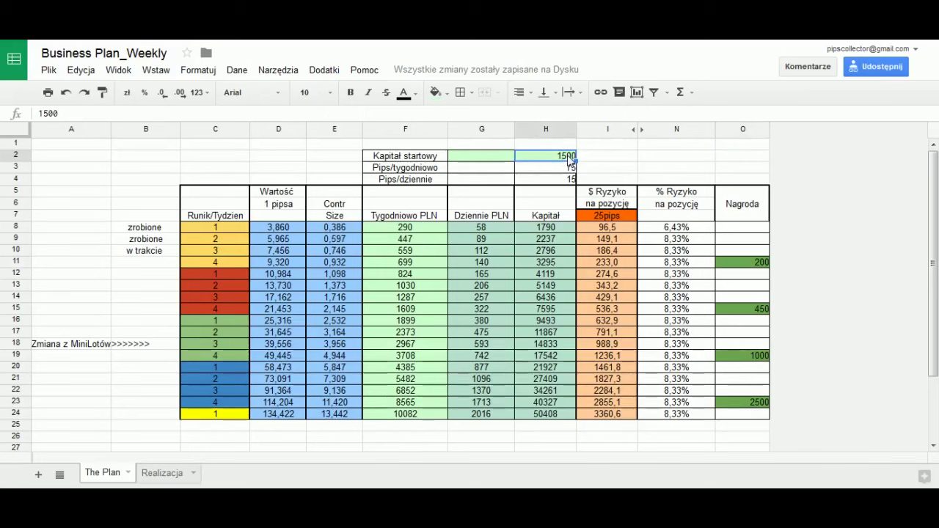
click(544, 174)
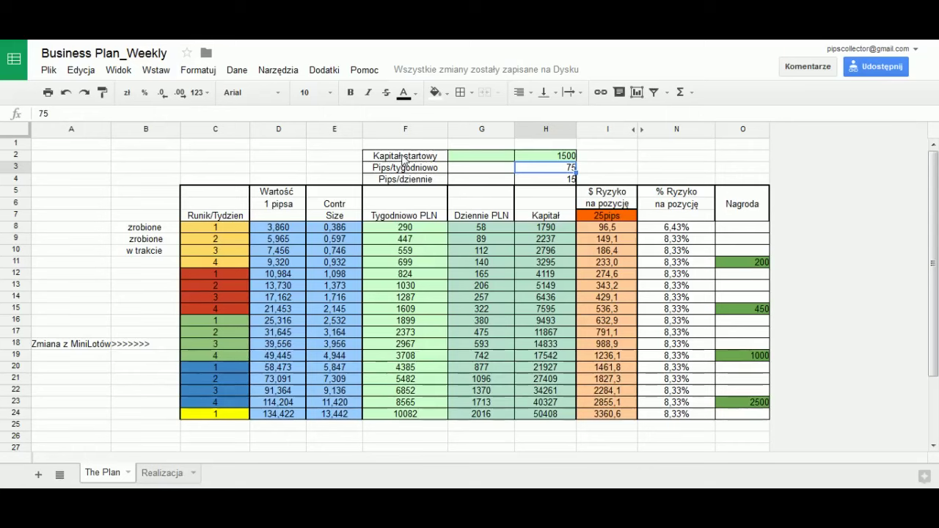
click(211, 231)
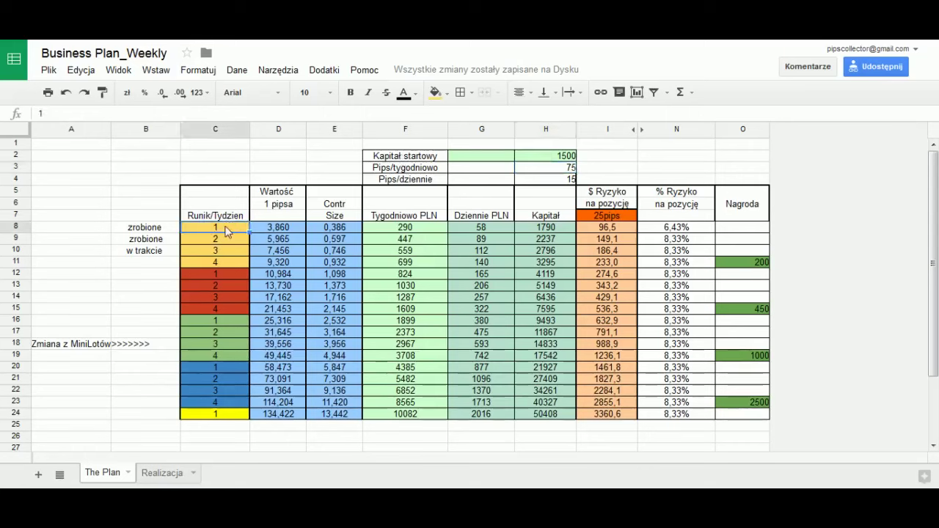
drag(226, 231, 217, 261)
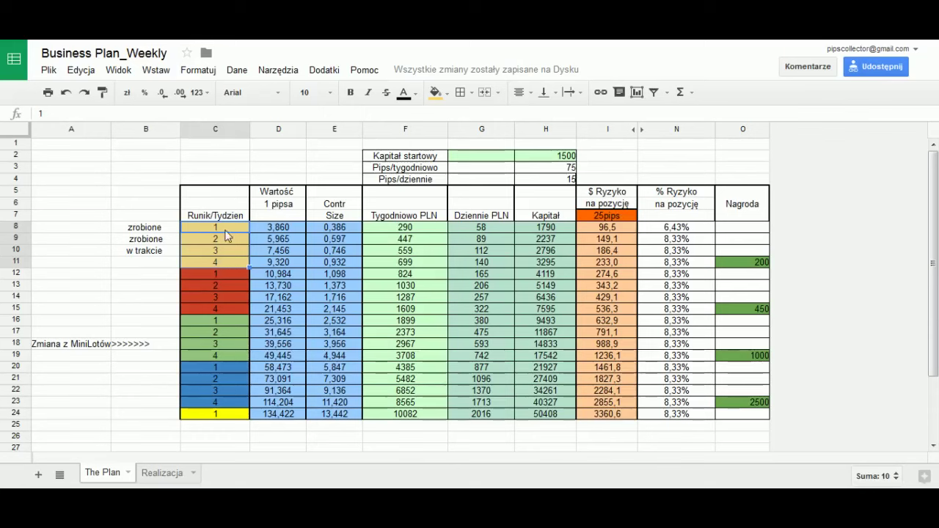
click(225, 229)
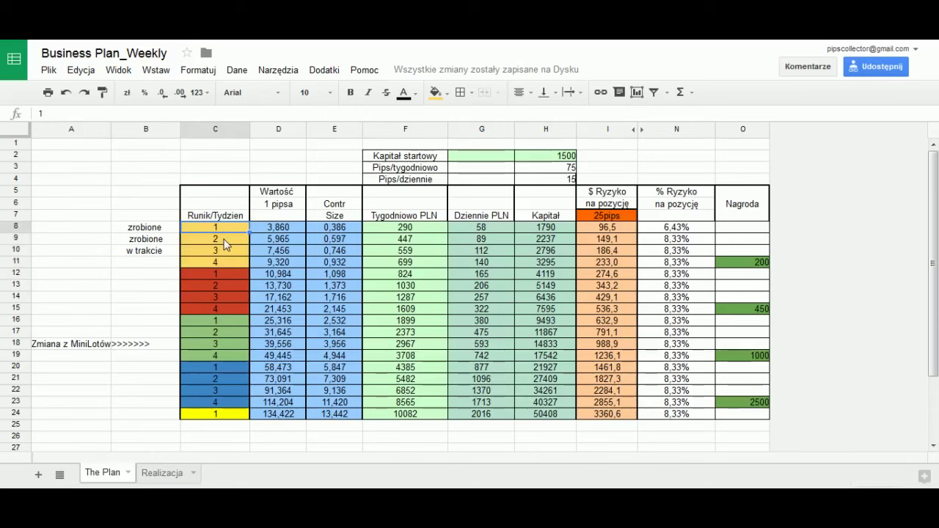
click(225, 242)
click(224, 253)
click(224, 262)
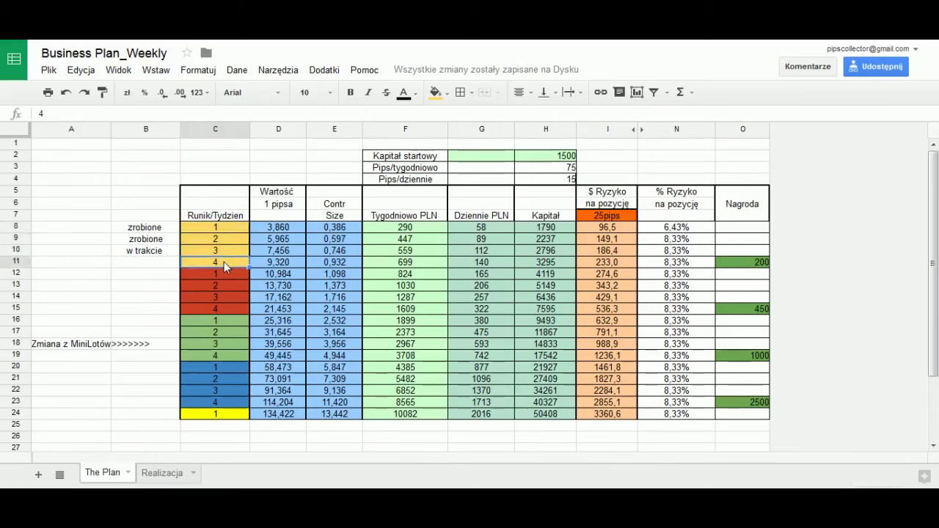
click(215, 229)
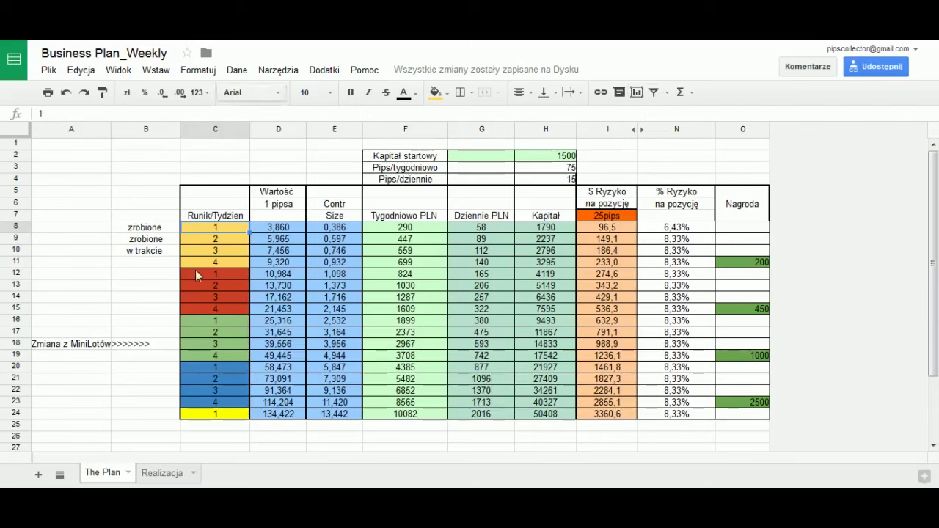
Inspect the formulas for the value of 1 pip in weeks 1 to 3 of the first run.
click(280, 229)
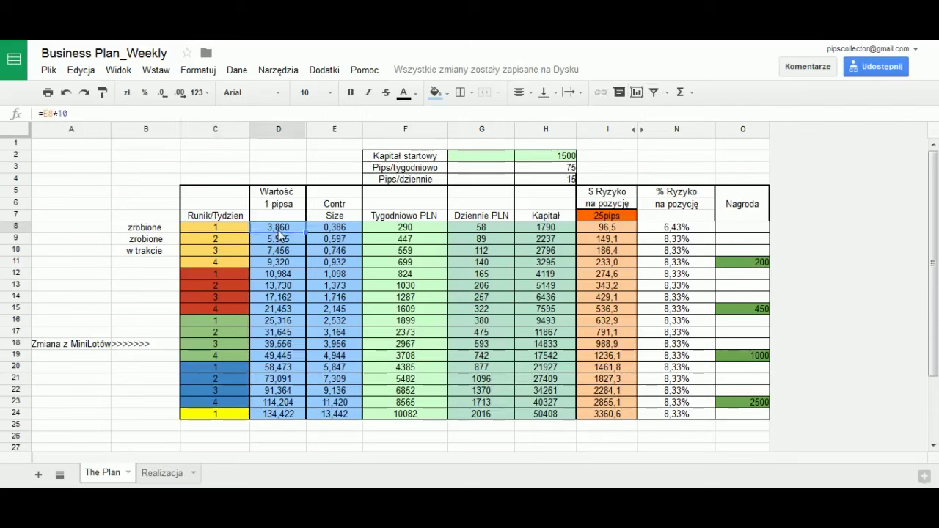
key(Down)
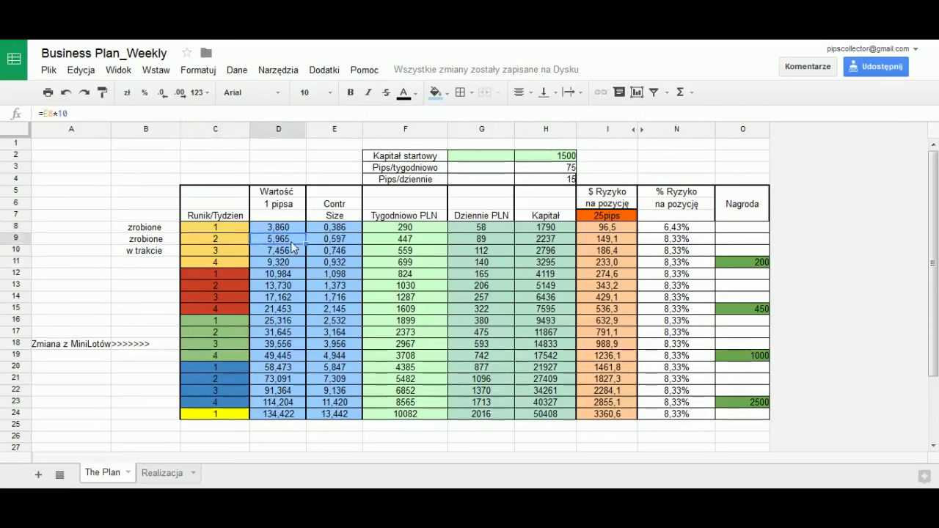
click(291, 252)
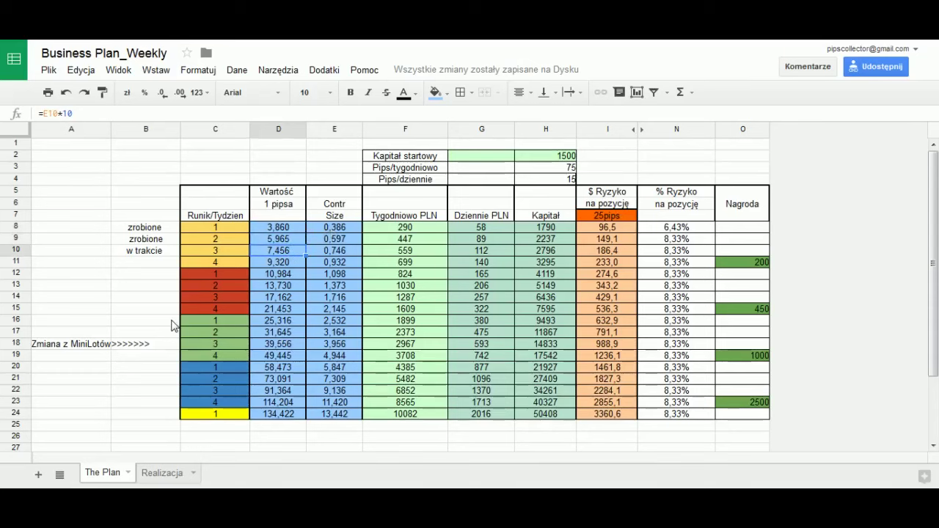
Hide the Contr Size column in The Plan sheet and select the first week's pip value.
click(327, 130)
right_click(327, 130)
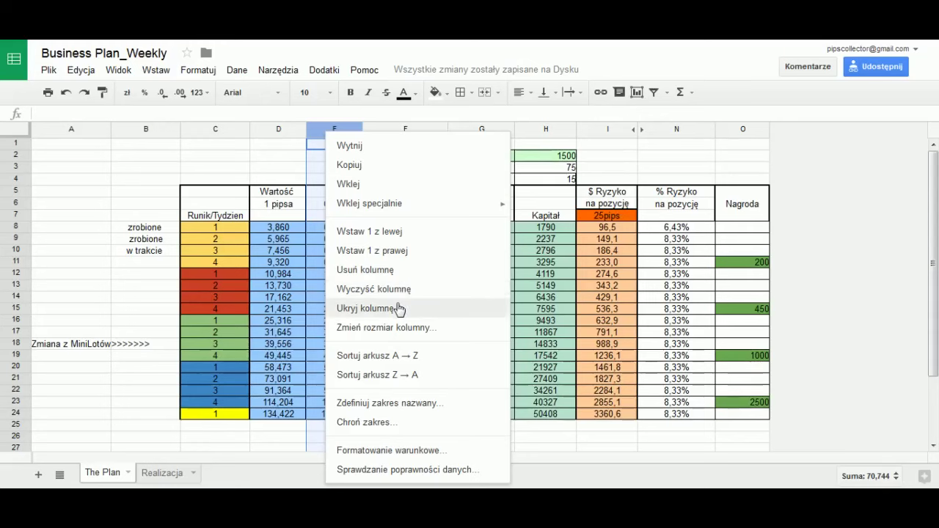
click(394, 308)
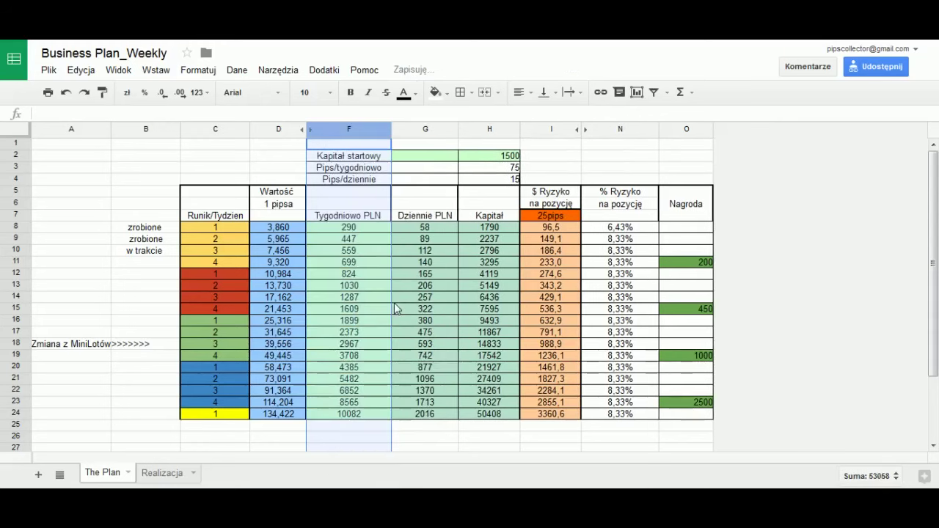
click(279, 157)
click(297, 233)
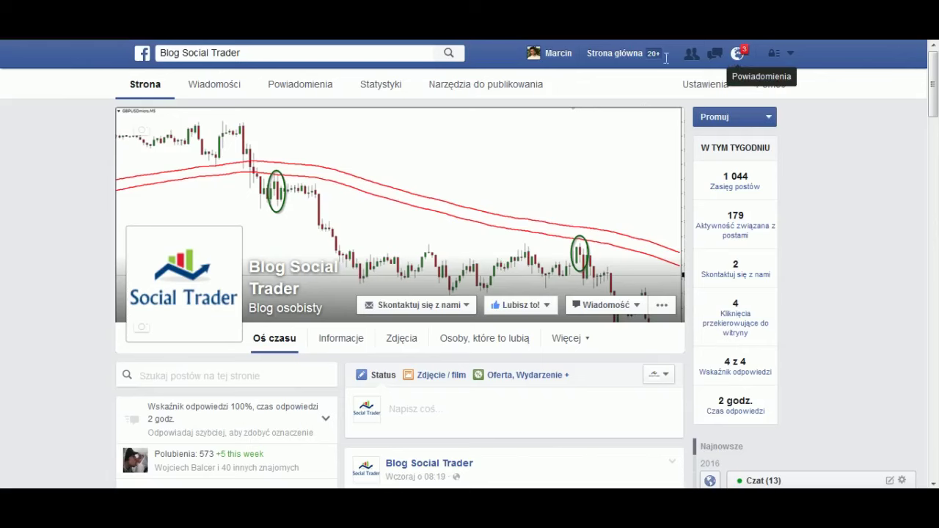
Switch to the Blog Social Trader Facebook page and open the FxPro calculator linked in the note "Kalkulator wartości pipsa".
scroll(937, 149, down, 6)
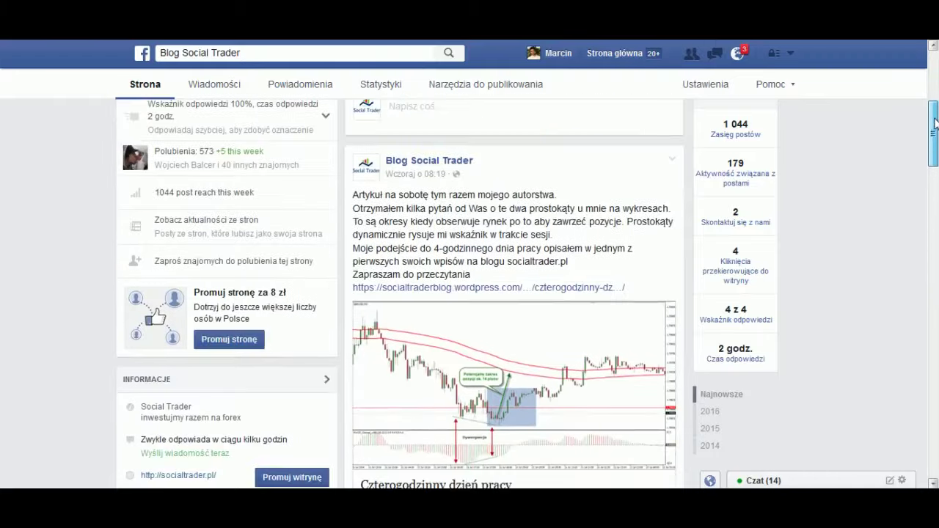
drag(935, 159, 936, 276)
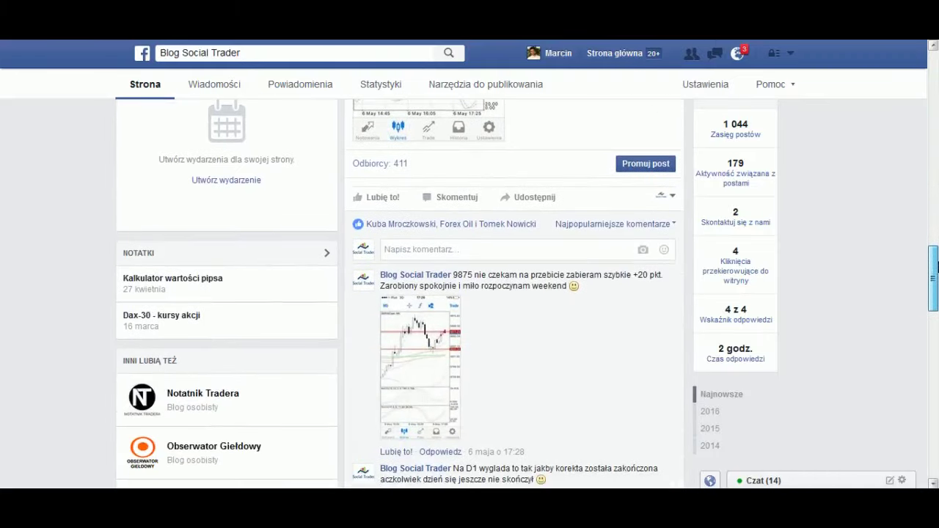
click(213, 289)
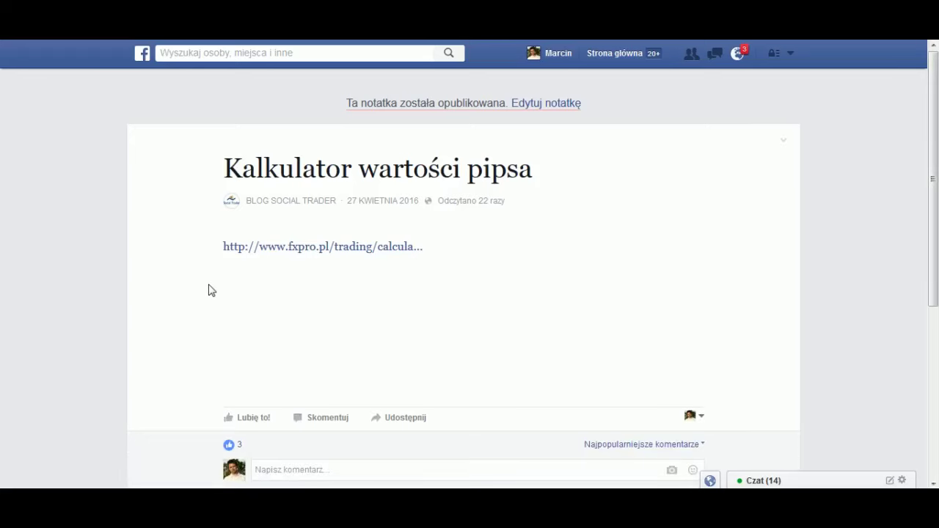
click(294, 247)
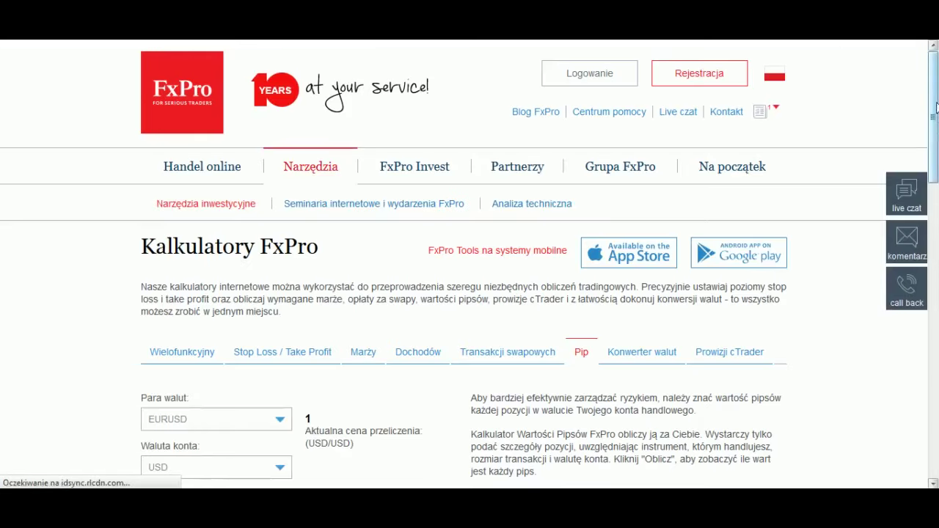
Set the account currency to PLN in the FxPro pip value calculator.
drag(935, 110, 936, 156)
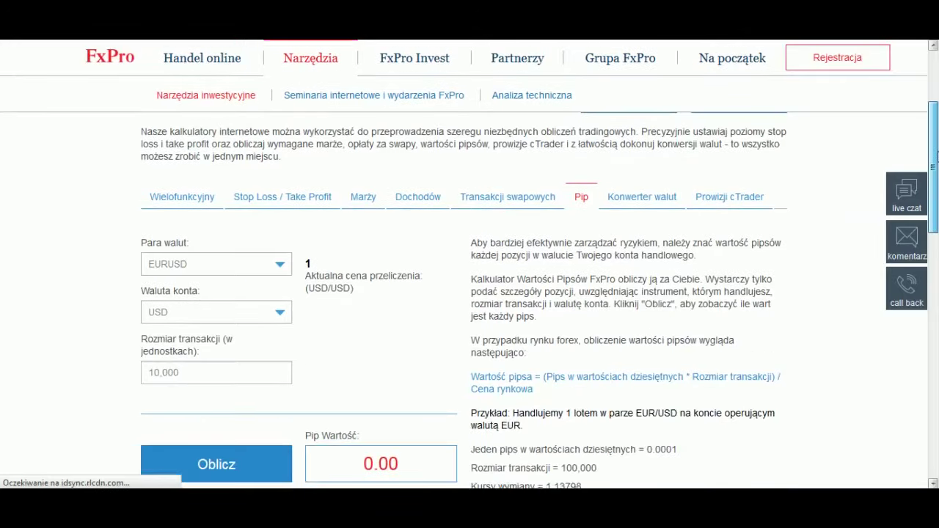
drag(936, 156, 936, 158)
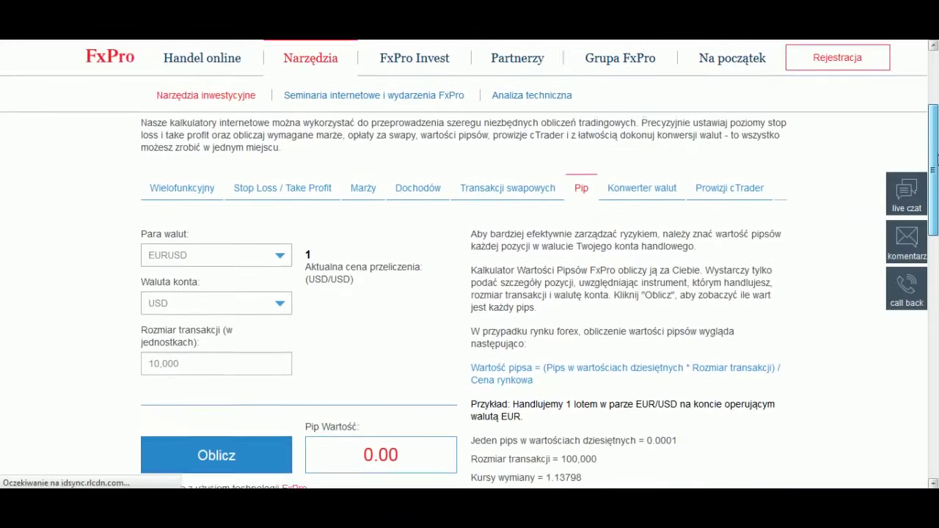
click(249, 315)
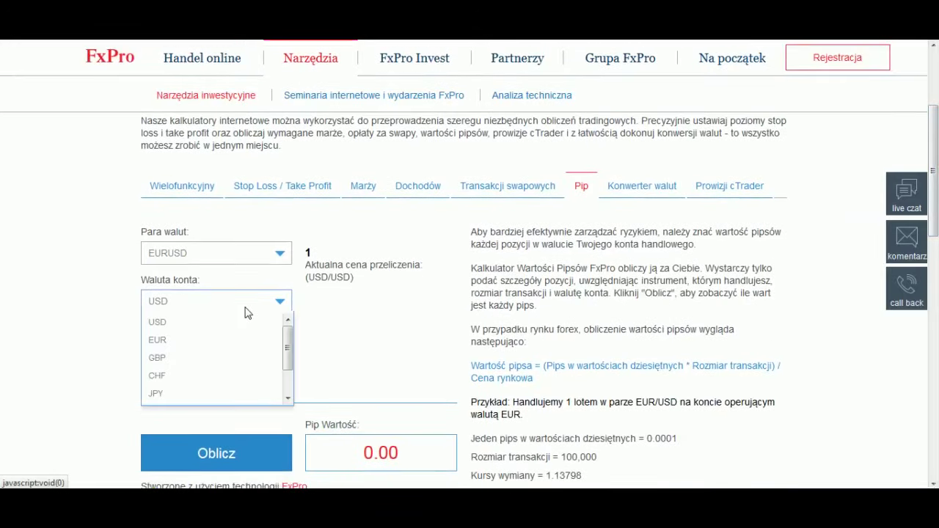
drag(288, 352, 287, 400)
click(197, 397)
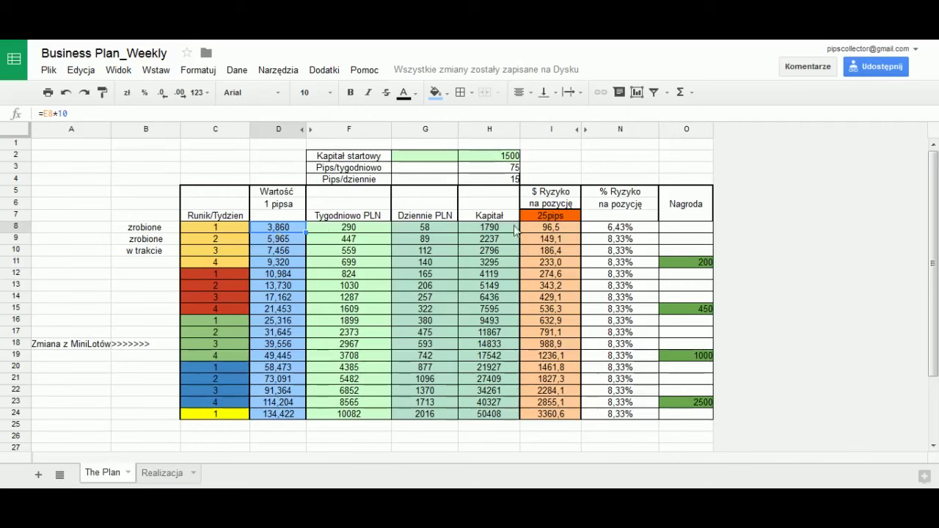
Return to the weekly plan and inspect the 25-pip risk setting and the first week's percentage risk formula.
click(536, 171)
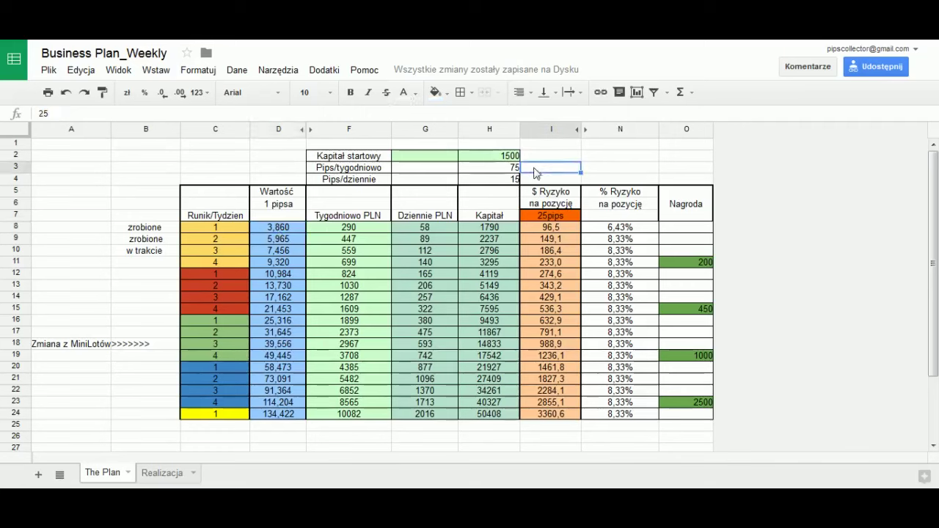
click(549, 218)
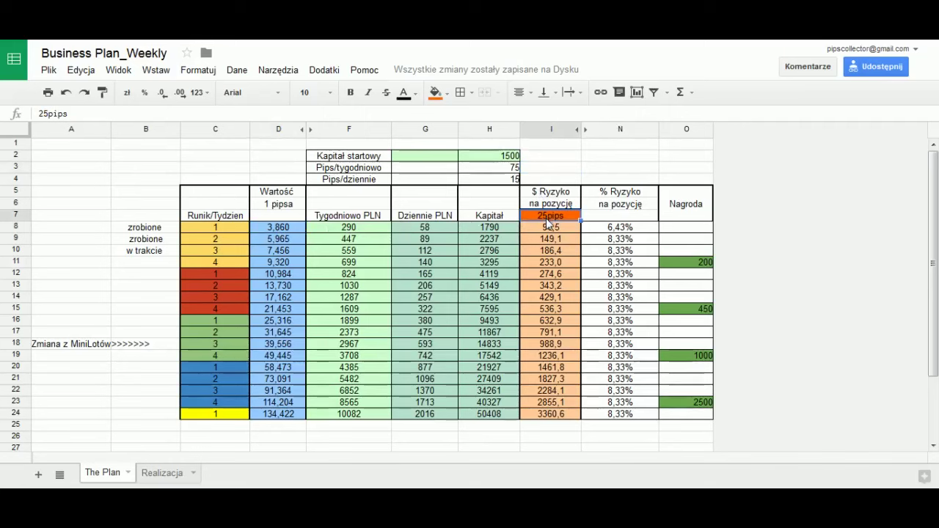
click(544, 171)
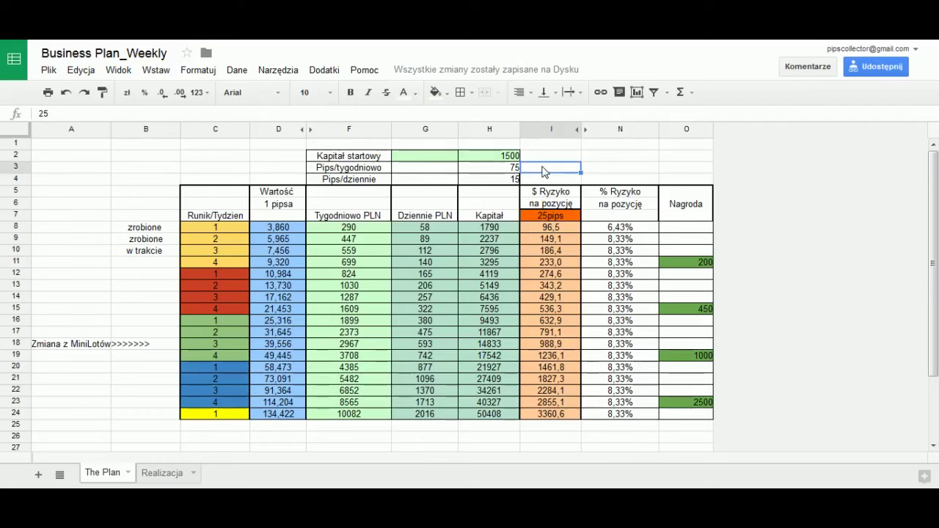
click(613, 230)
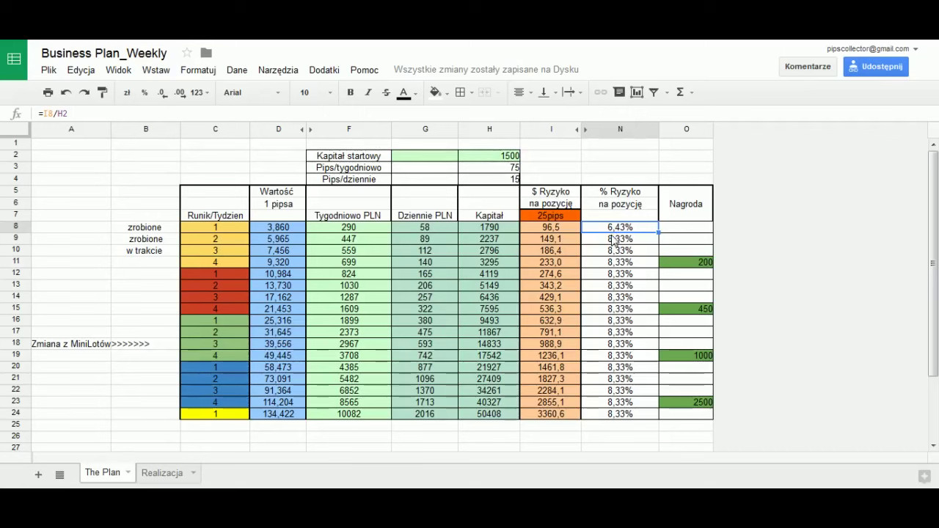
Set the starting capital (Kapitał startowy) to 1000 and check the first week's percentage risk per position.
click(513, 157)
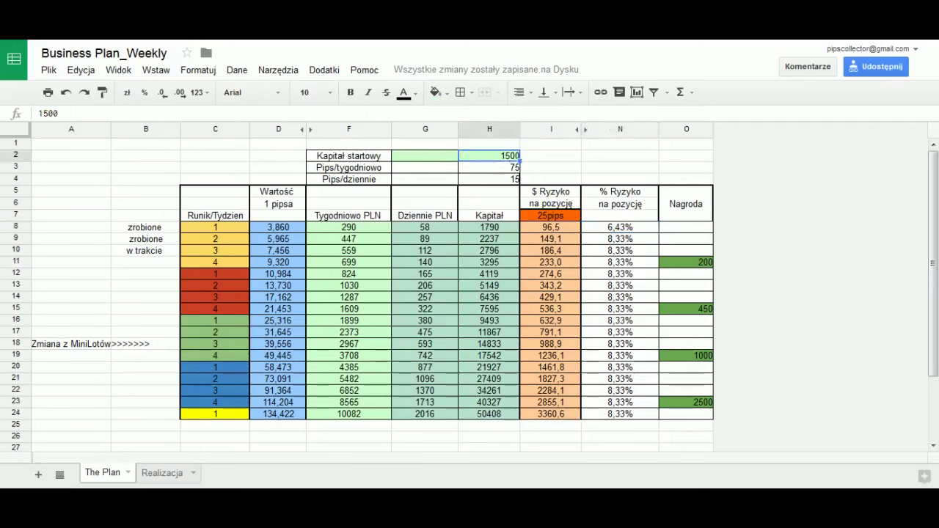
text(1000)
key(Return)
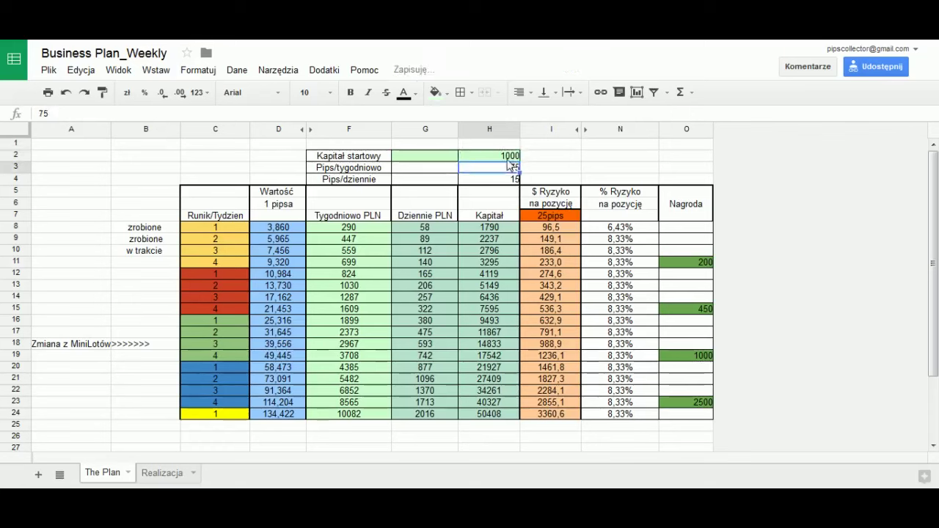
click(635, 230)
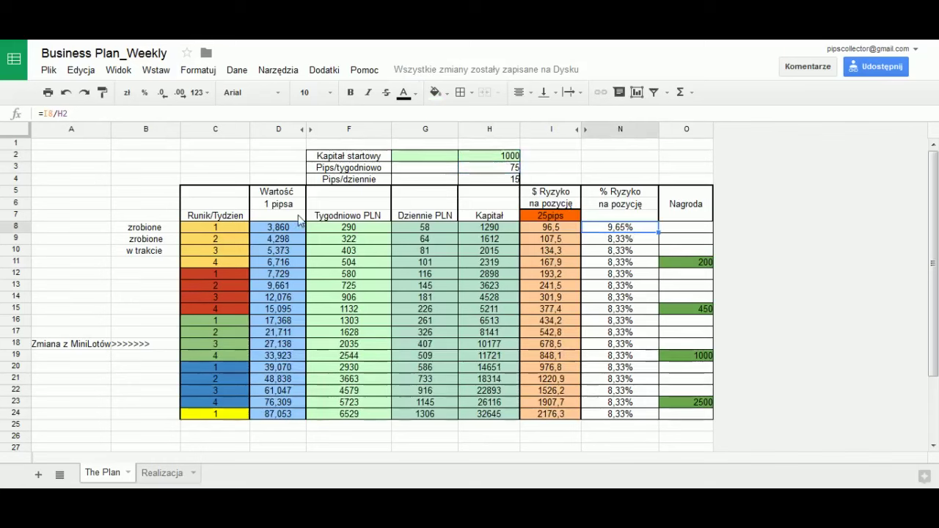
Select the first week's pip value, calculate the EURUSD pip value for 10,000 units in FxPro, and copy the digits 3.88.
click(279, 231)
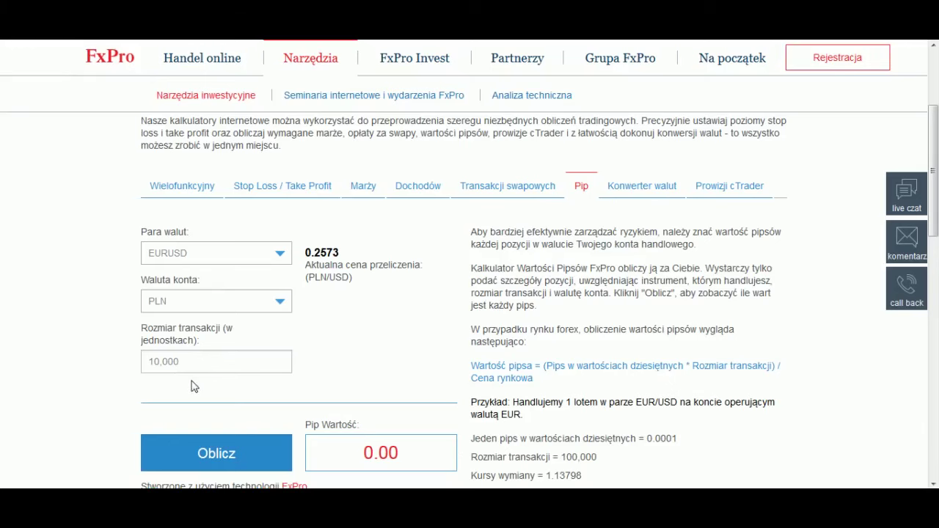
click(218, 471)
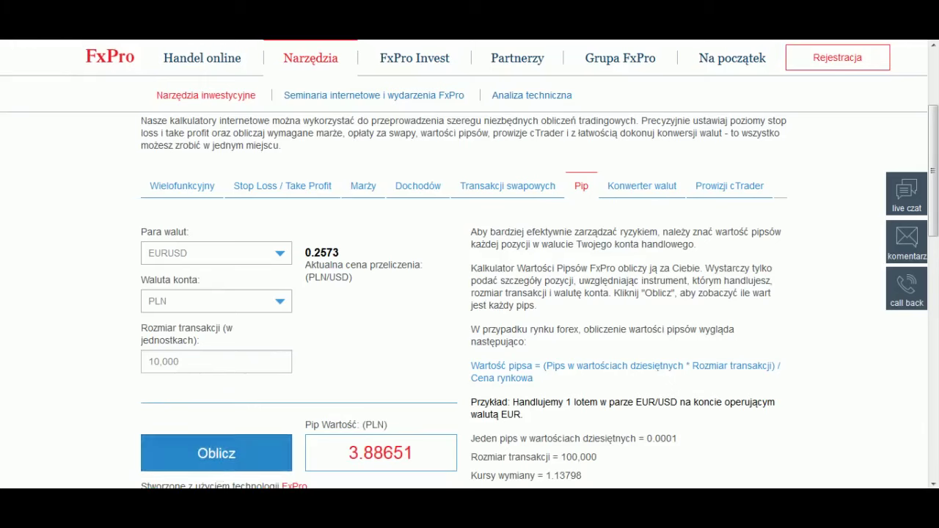
drag(384, 452, 341, 455)
key(ctrl+c)
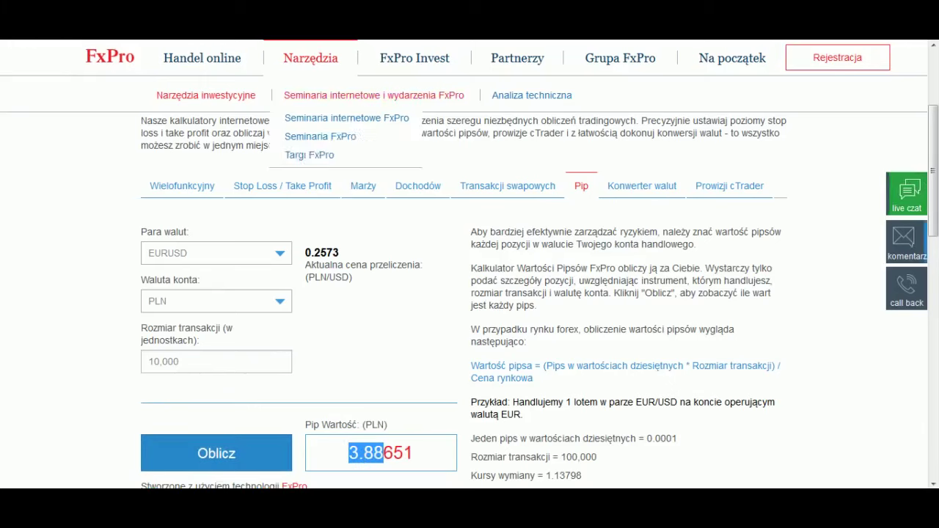
Return to the weekly plan and set the first week's value of one pip (Wartość 1 pipsa) to 3,88.
click(374, 40)
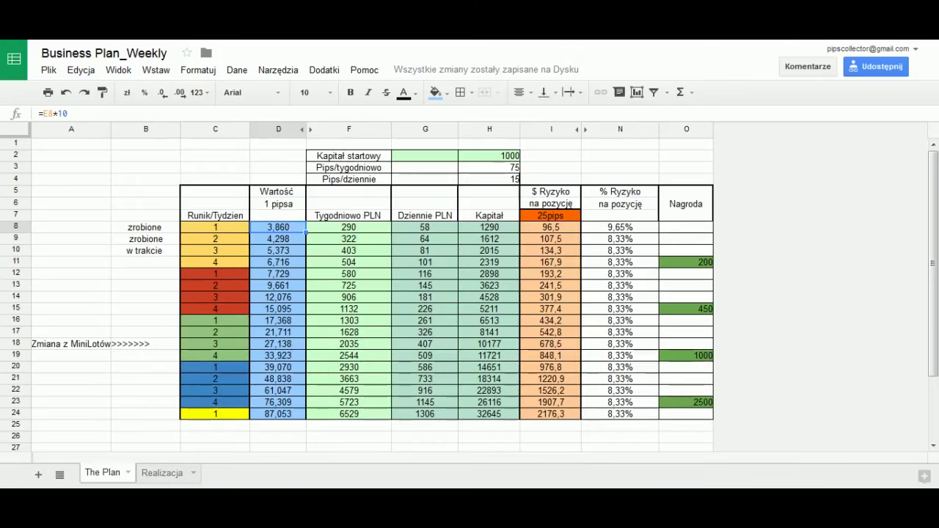
key(ctrl+v)
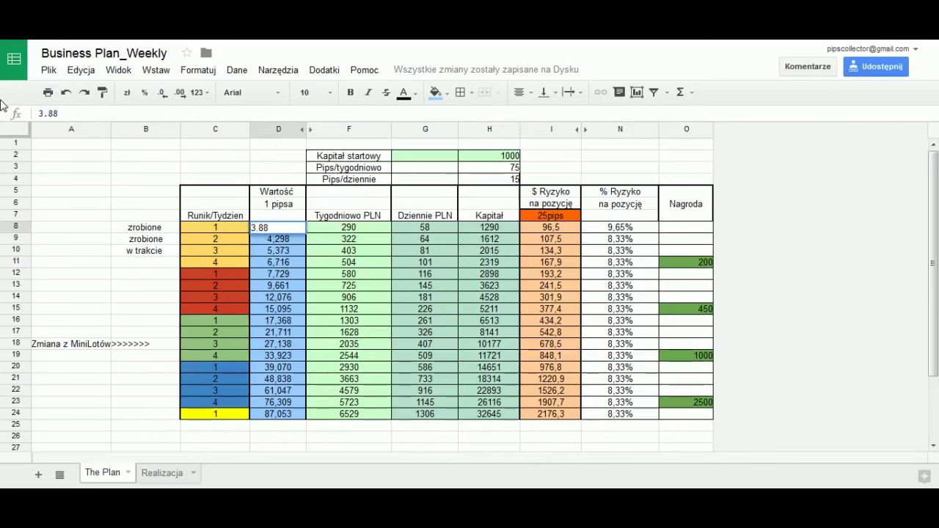
key(Return)
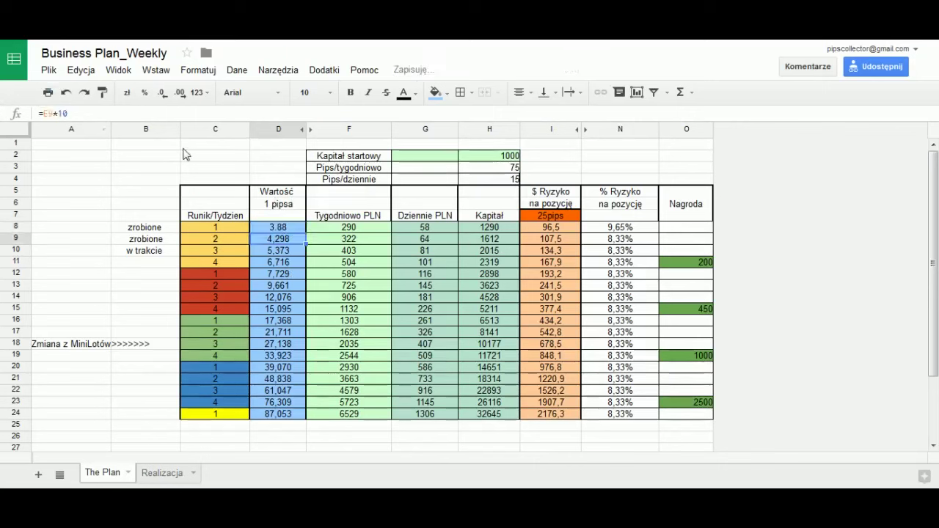
click(281, 229)
text(3,88)
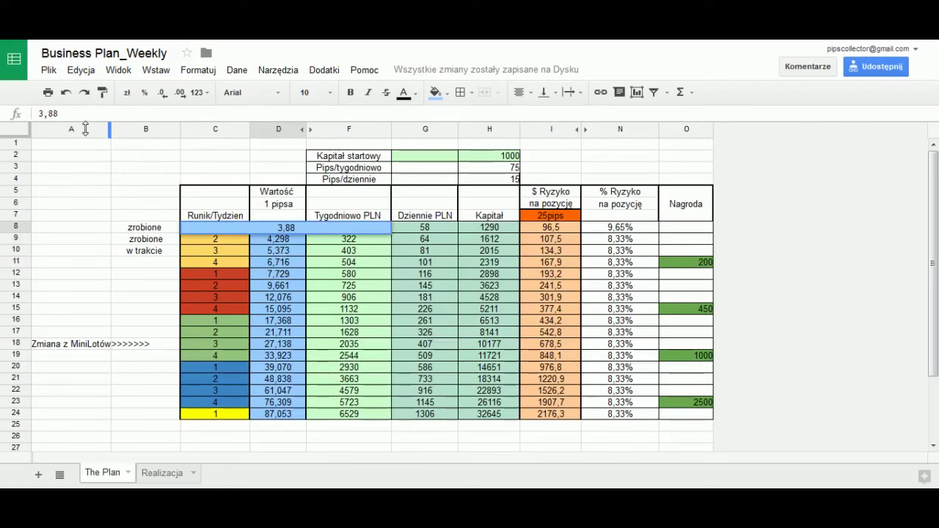
key(Return)
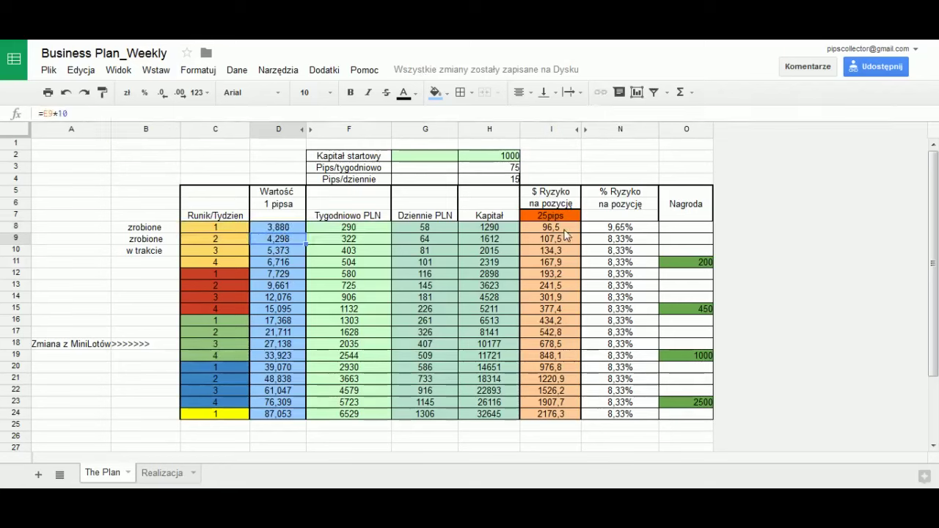
click(279, 231)
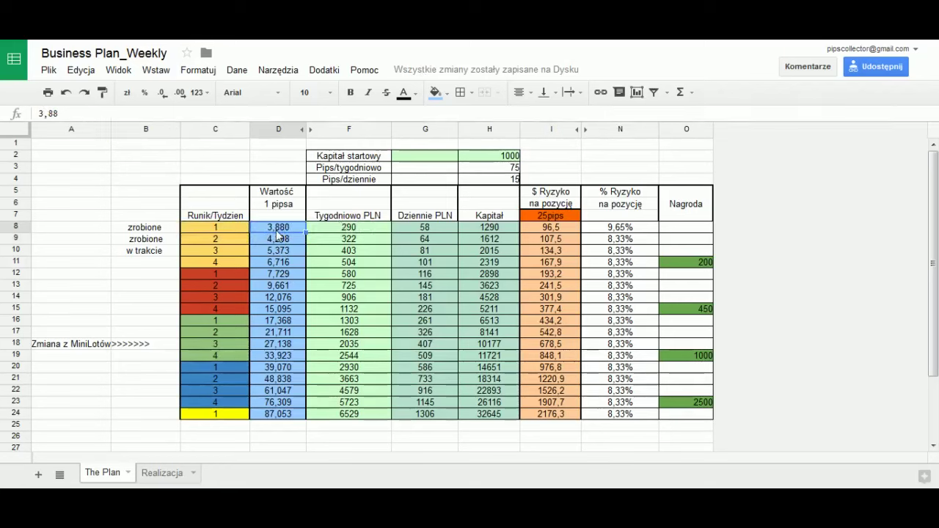
Examine the pip risk setting, the starting capital, and the first week's risk amount and percentage formulas.
click(548, 168)
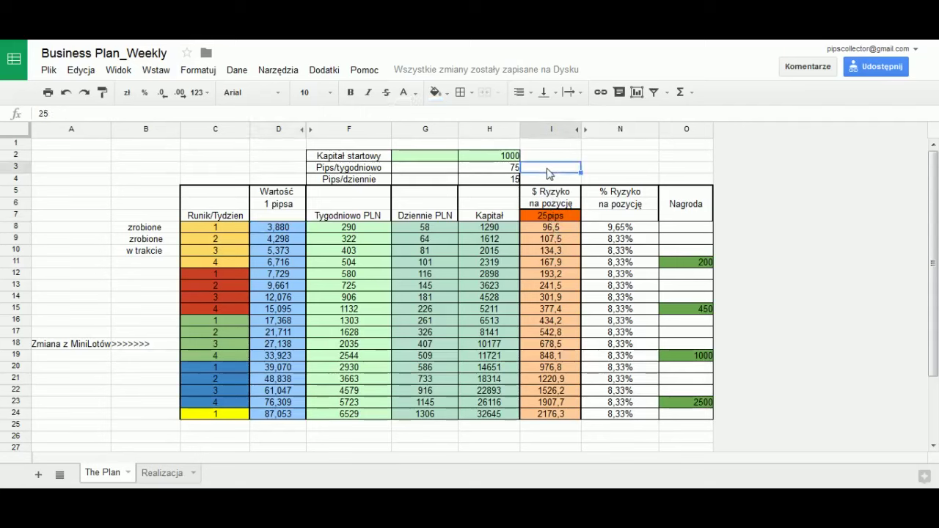
click(503, 159)
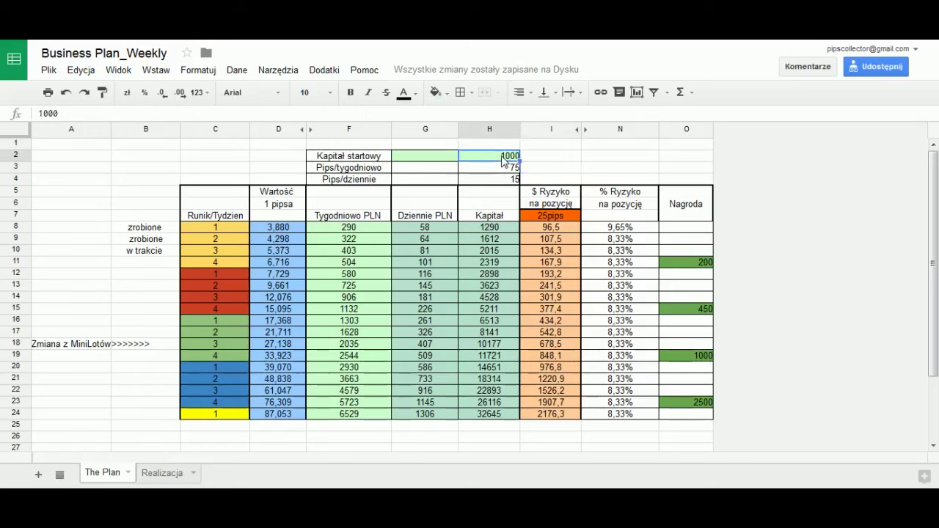
click(553, 228)
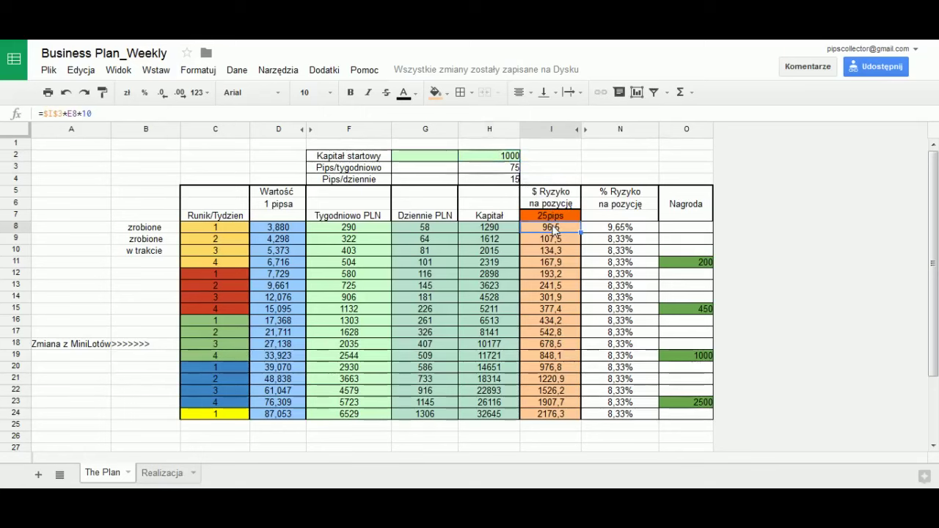
click(622, 231)
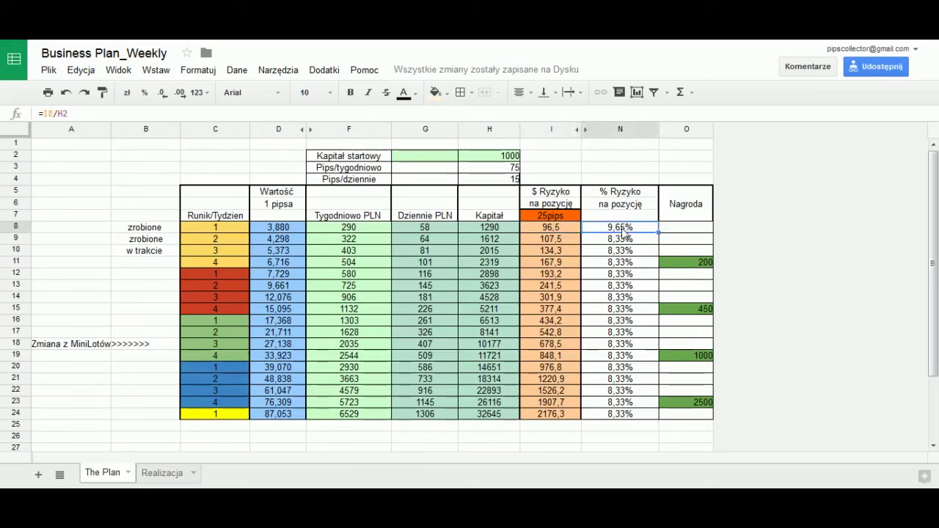
Set the starting capital (Kapitał startowy) to 1550.
click(467, 159)
text(1550)
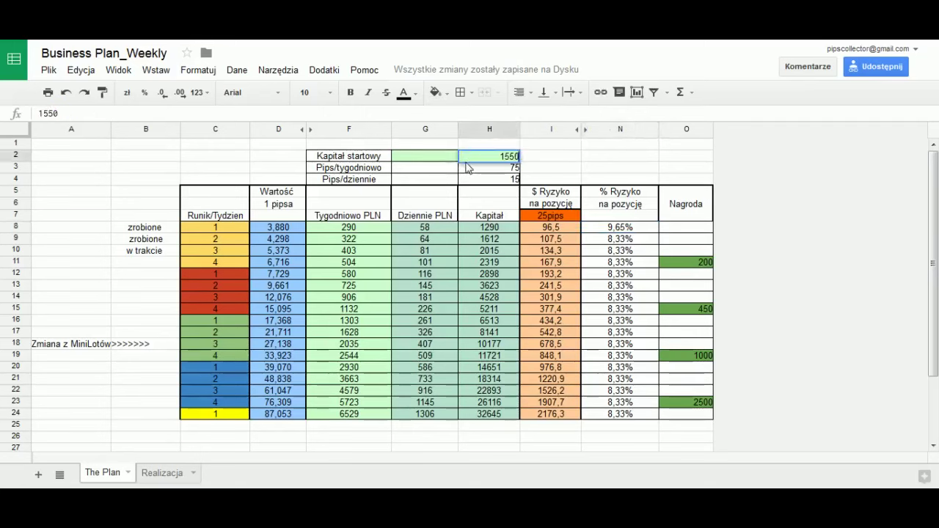
key(Return)
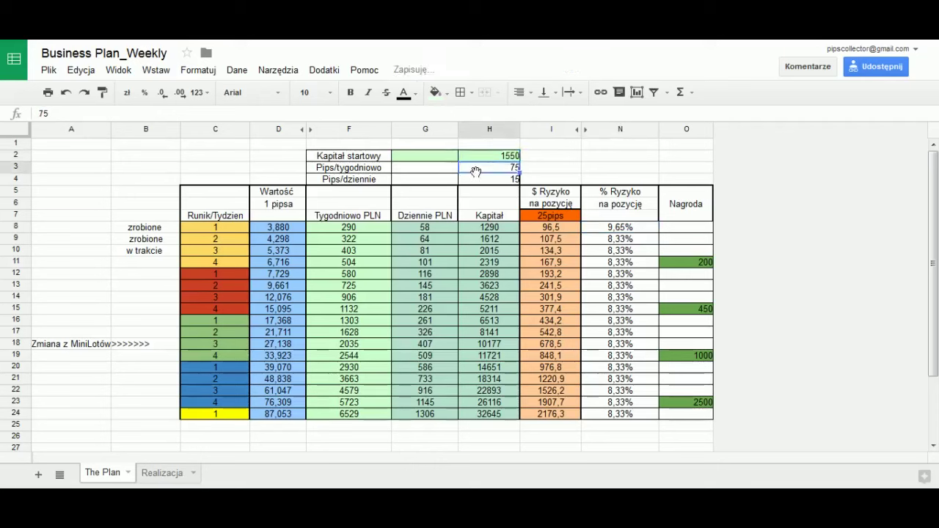
click(478, 157)
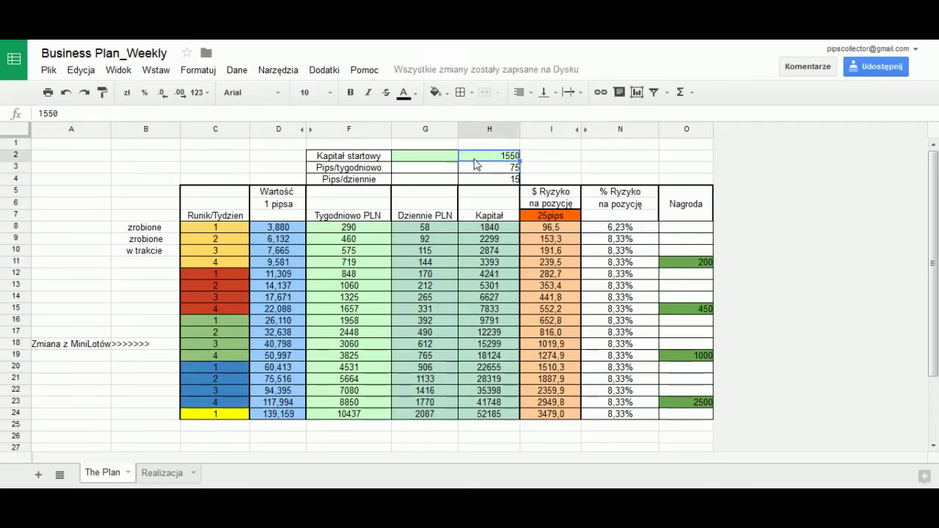
text(1550)
key(Return)
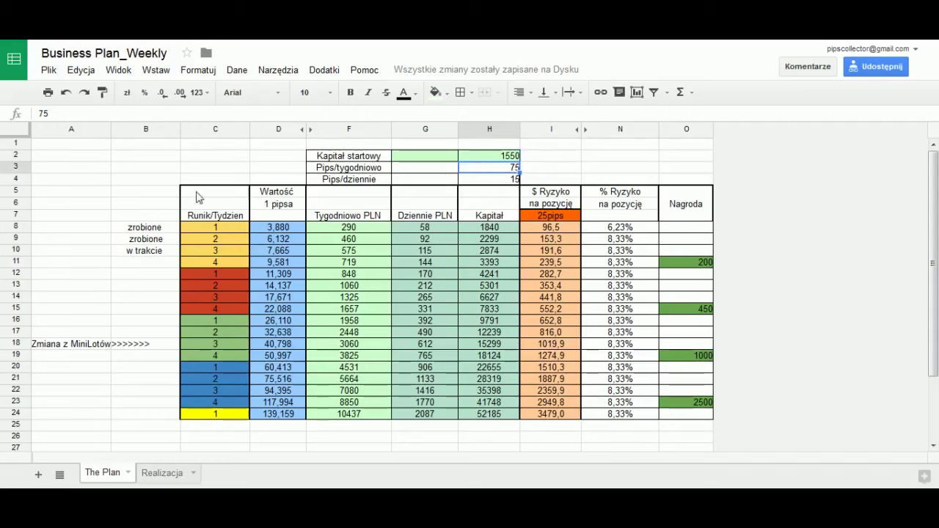
Check the first week and the weekly pip target, and try to change the starting capital to 1500.
click(233, 230)
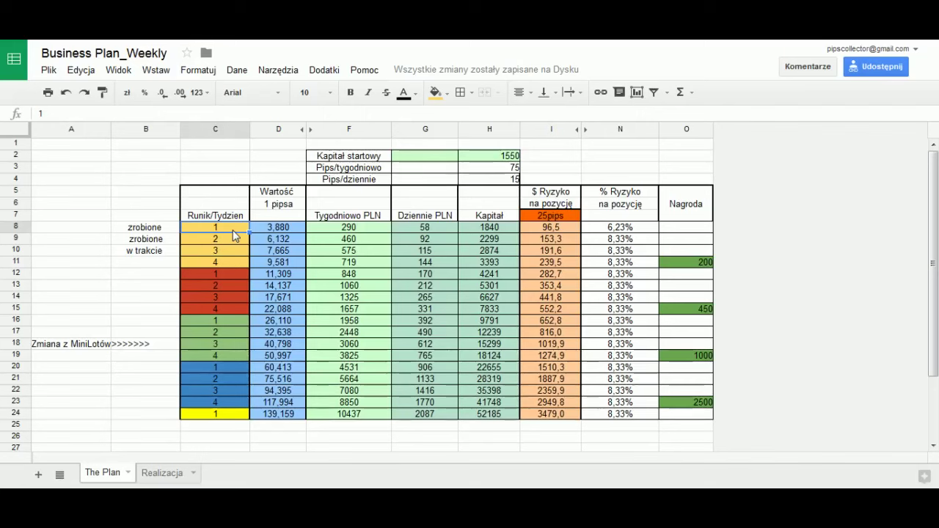
click(496, 172)
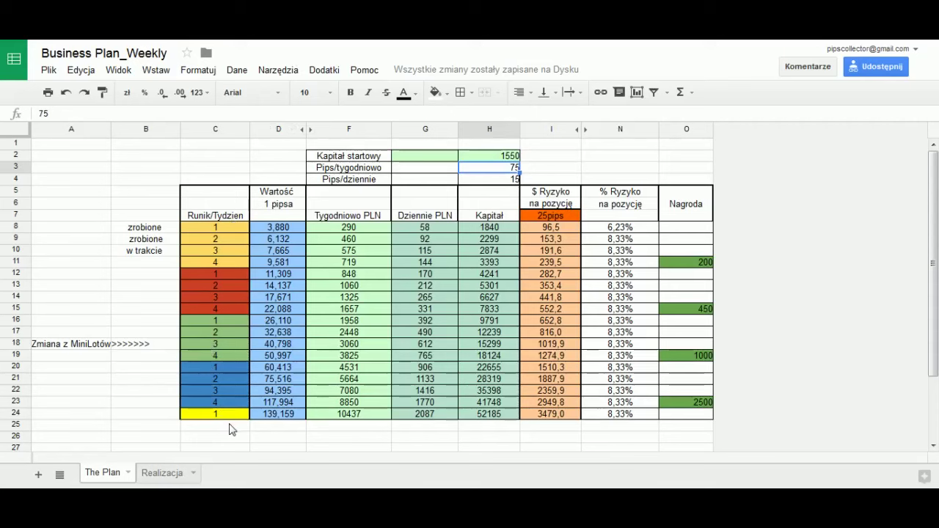
click(505, 155)
key(ctrl+c)
click(496, 168)
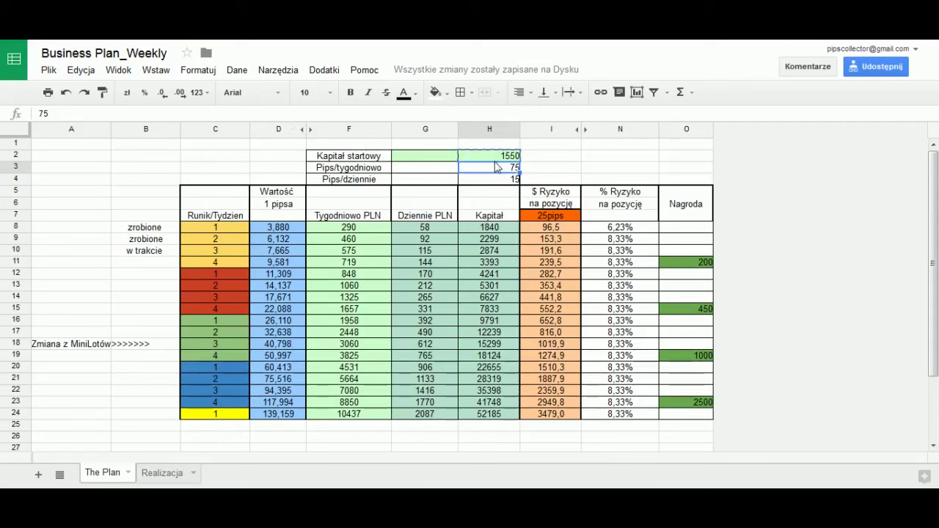
key(Delete)
key(Up)
text(1500)
key(Return)
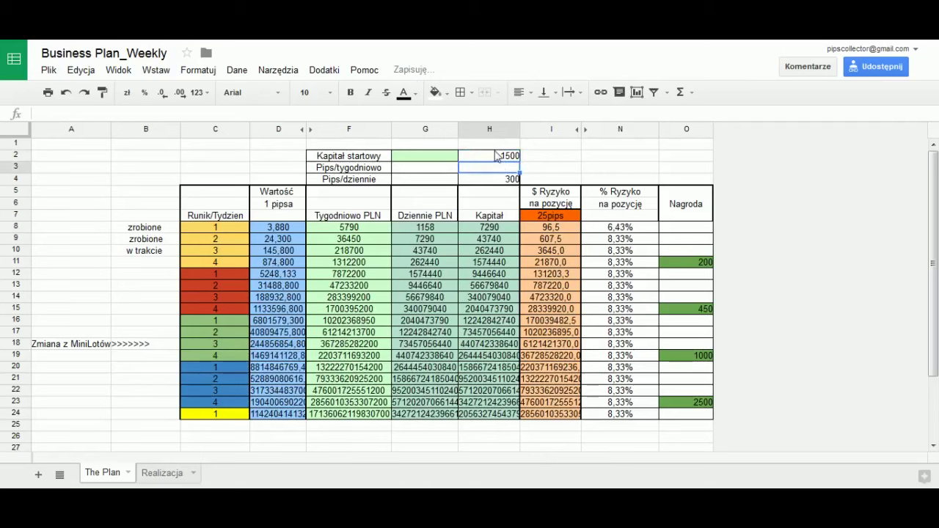
click(496, 155)
text(75)
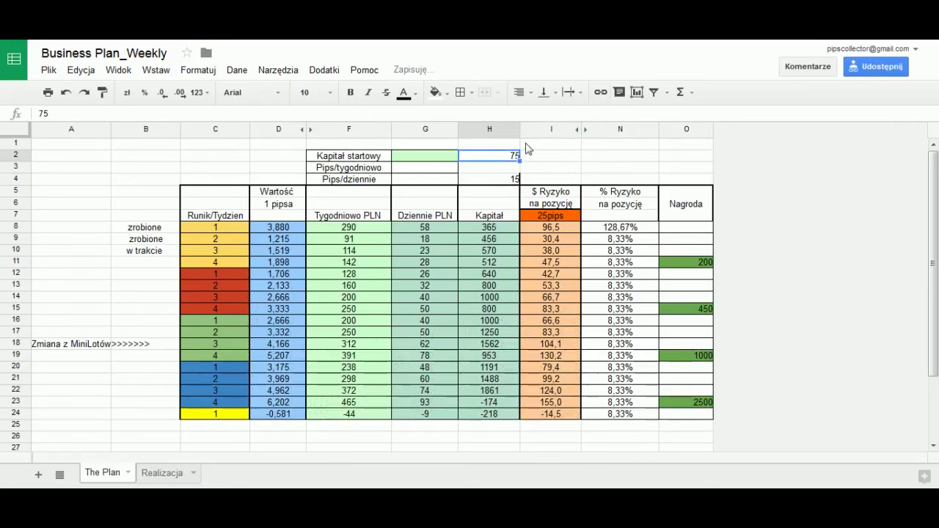
Set the starting capital to 1500 and the weekly pip target (Pips/tygodniowo) to 75.
text(1500)
key(Return)
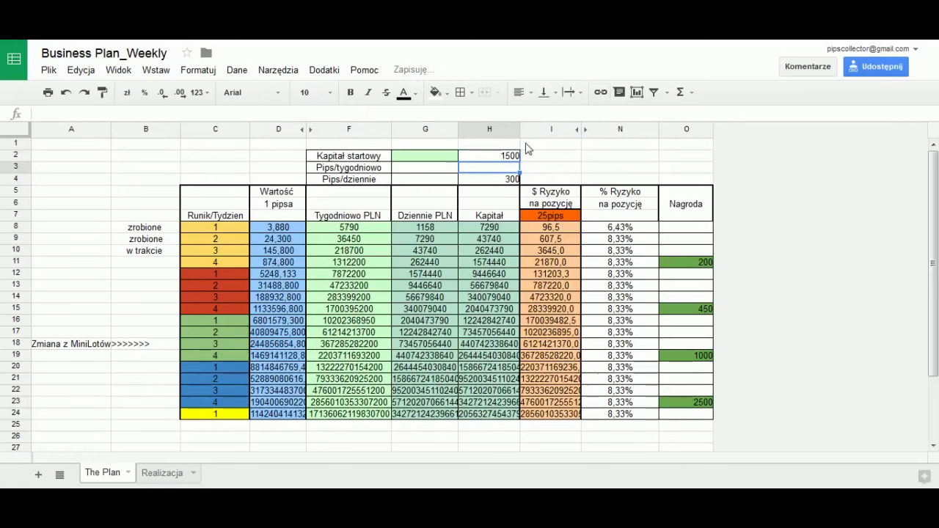
text(75)
key(Return)
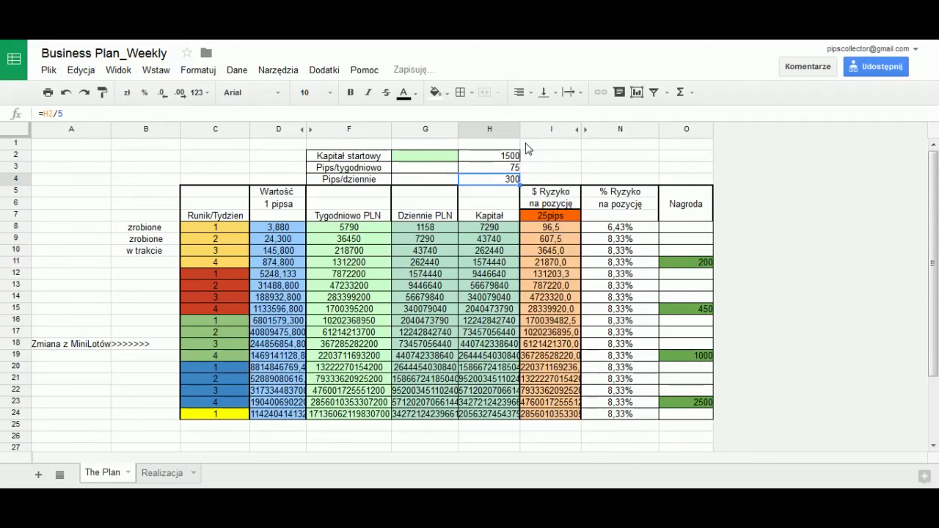
key(Up)
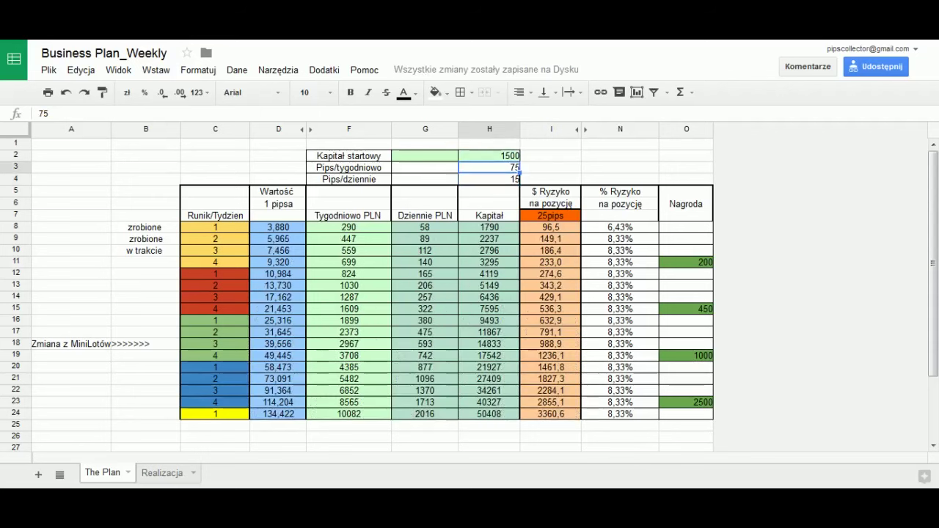
Review the plan from the starting capital, first week and weekly pip target through to the final week's capital.
click(494, 157)
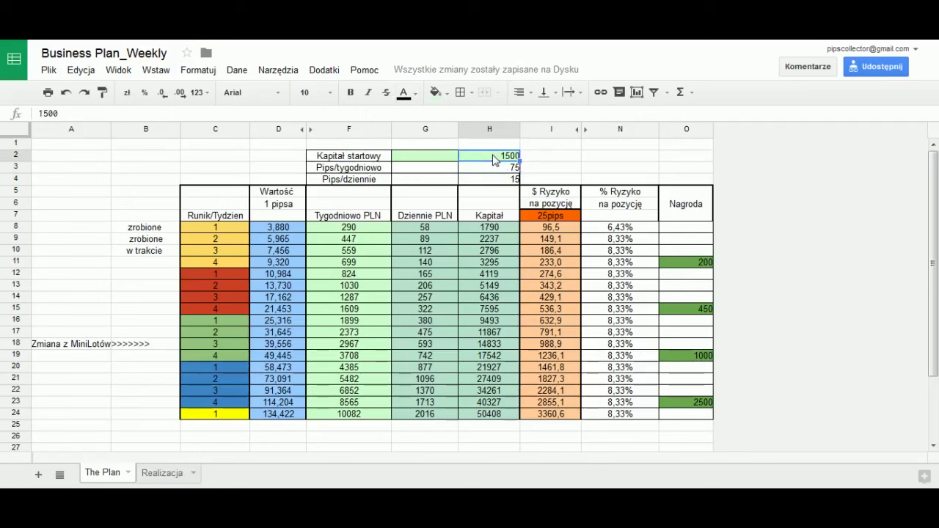
click(225, 231)
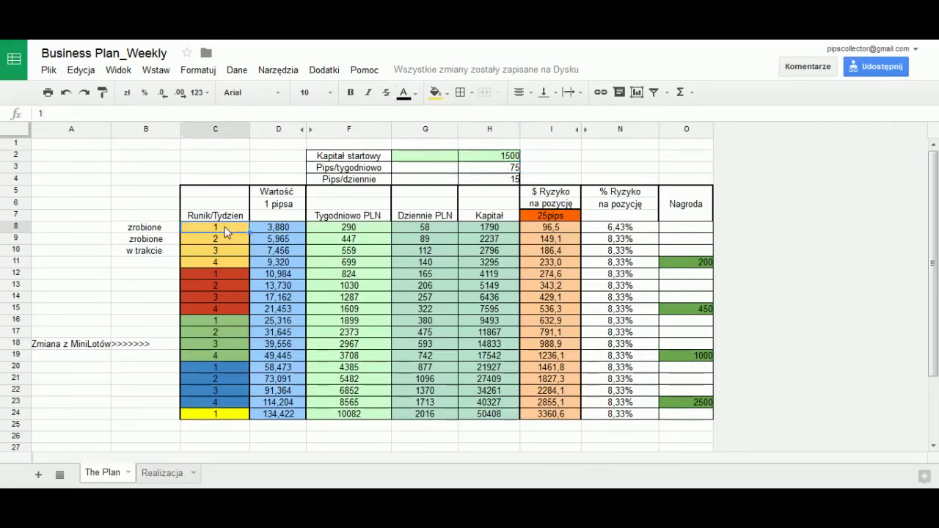
click(502, 170)
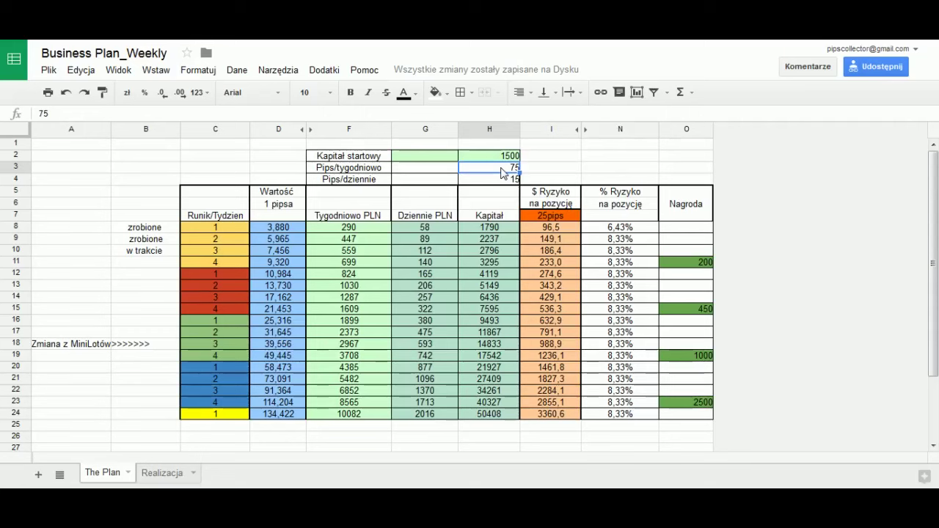
click(235, 416)
click(503, 416)
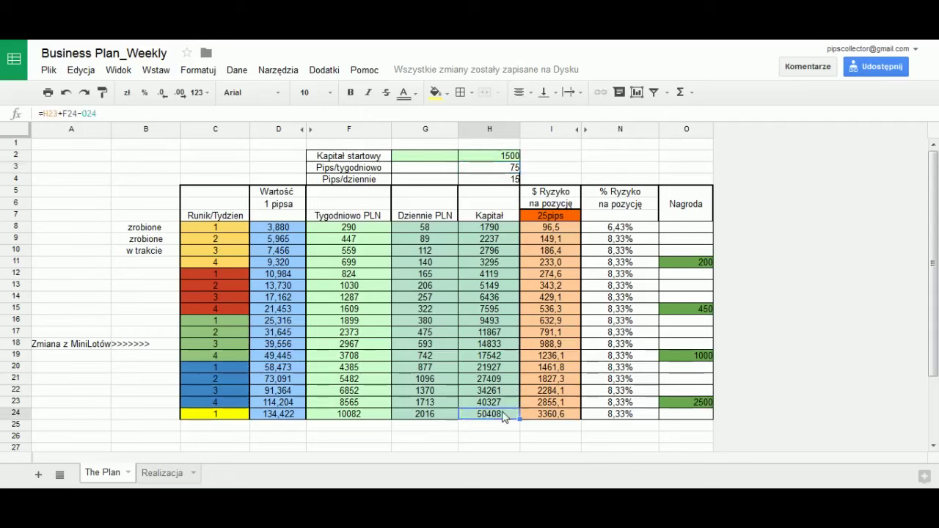
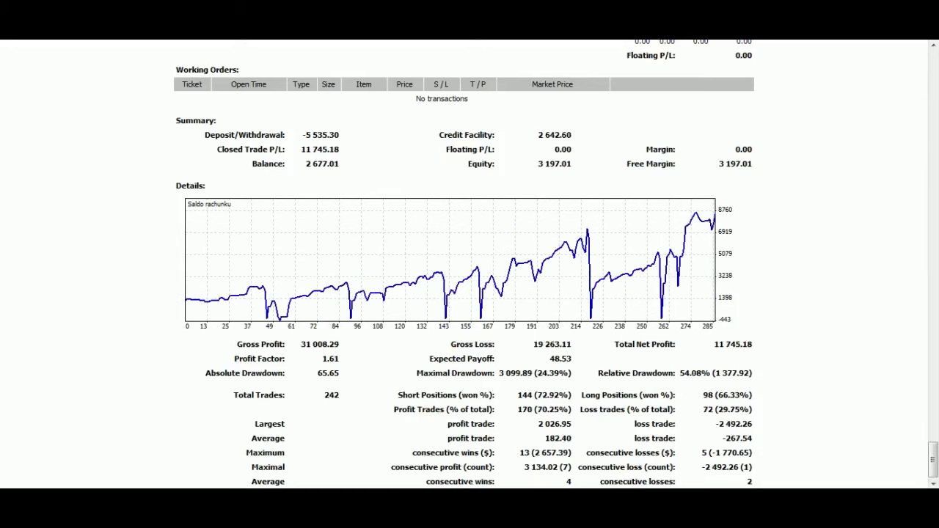
Examine the balance chart and trade statistics in the trading account report for comparison with the plan.
drag(890, 339, 828, 350)
drag(760, 351, 695, 355)
click(696, 355)
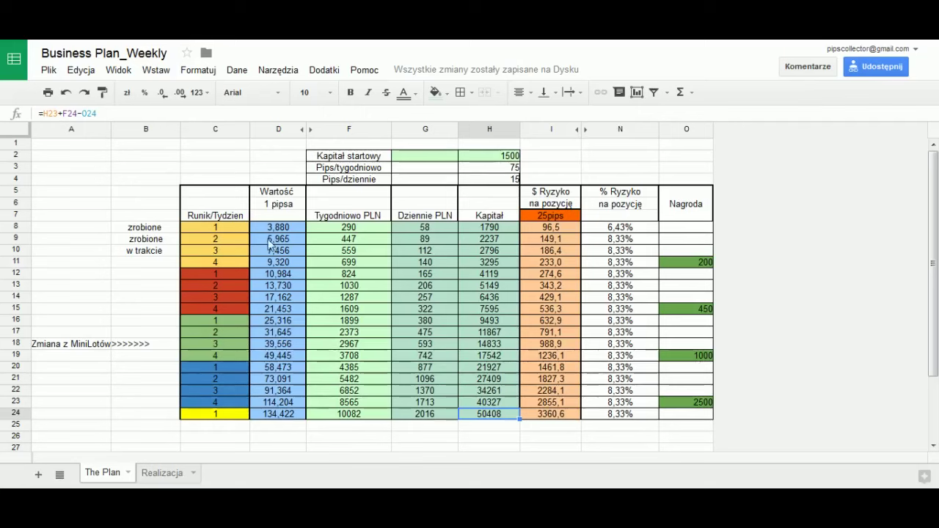
Review the plan's first four weeks, the reward column (Nagroda) and those weeks' profits in the Tygodniowo PLN column.
drag(228, 228, 230, 263)
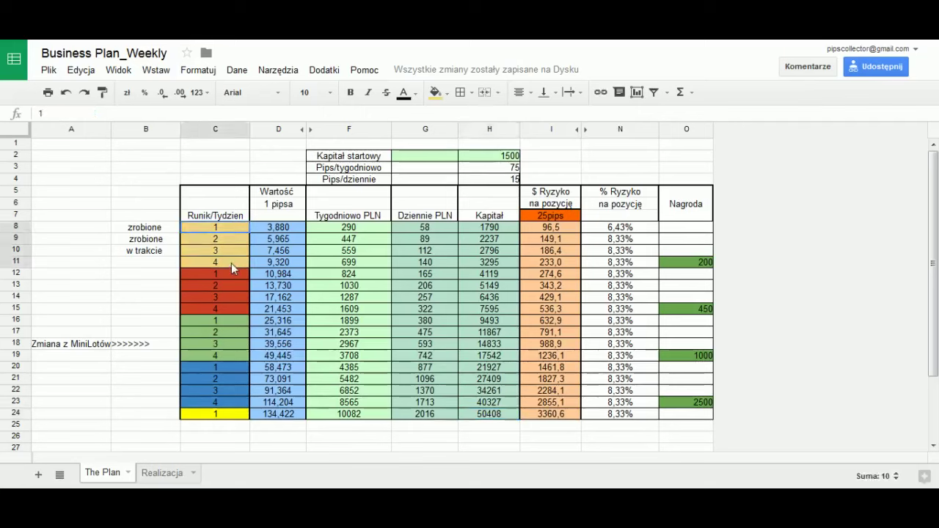
click(697, 211)
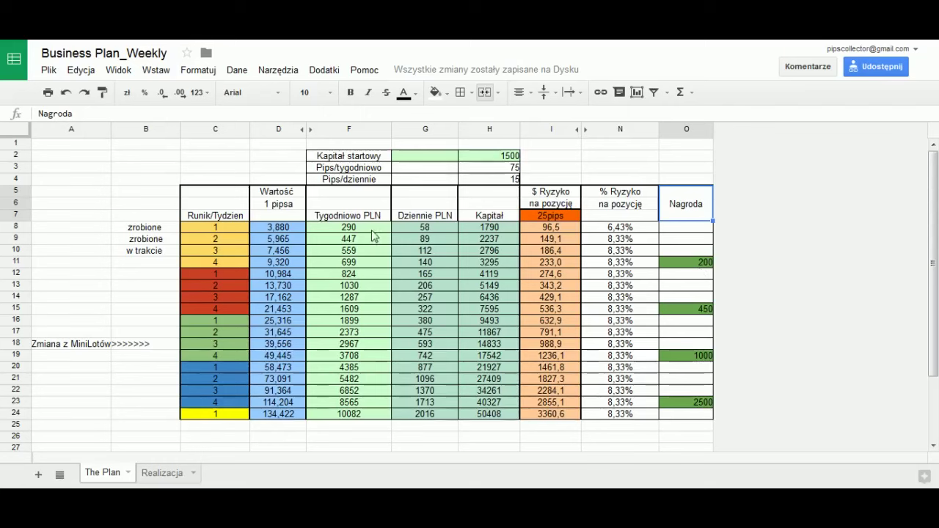
drag(373, 229, 366, 270)
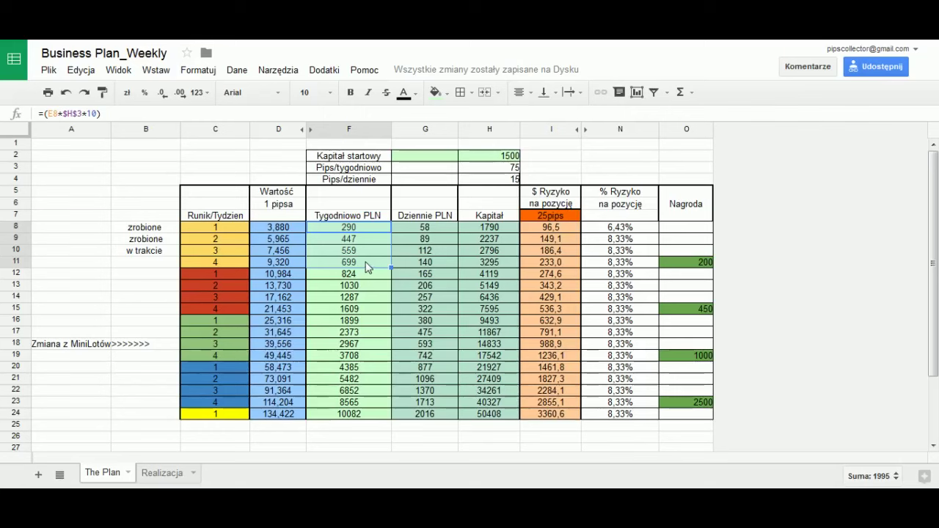
click(366, 265)
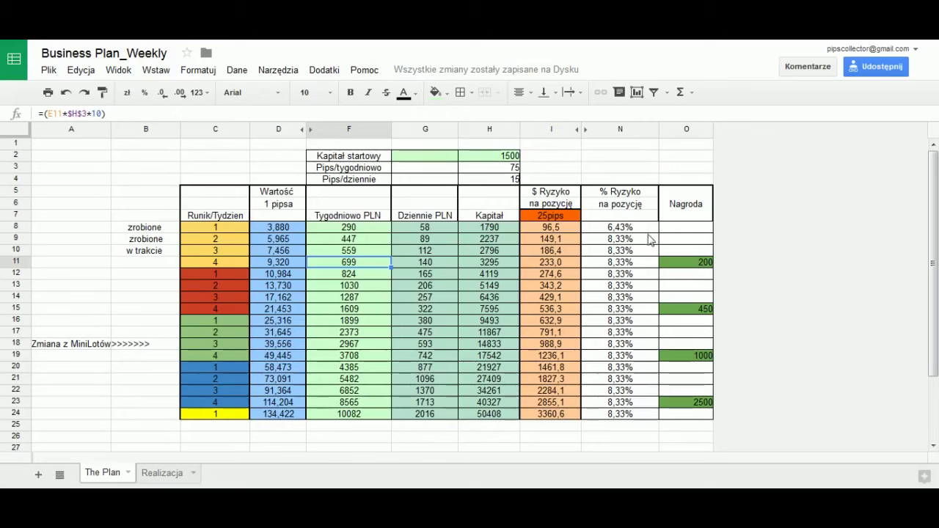
Copy and clear the Nagroda values in O11:O23 to compare the capital without payouts, and paste them back.
click(683, 262)
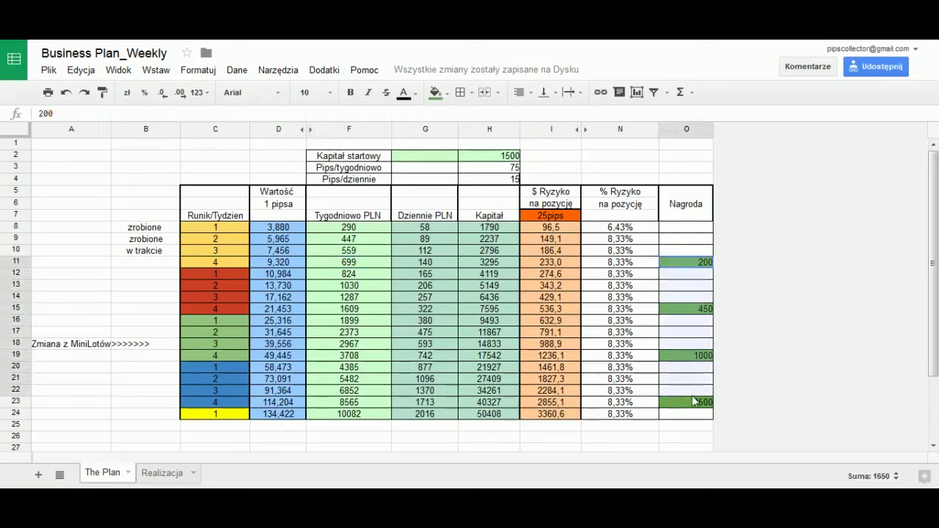
shift+click(691, 404)
key(ctrl+c)
key(Delete)
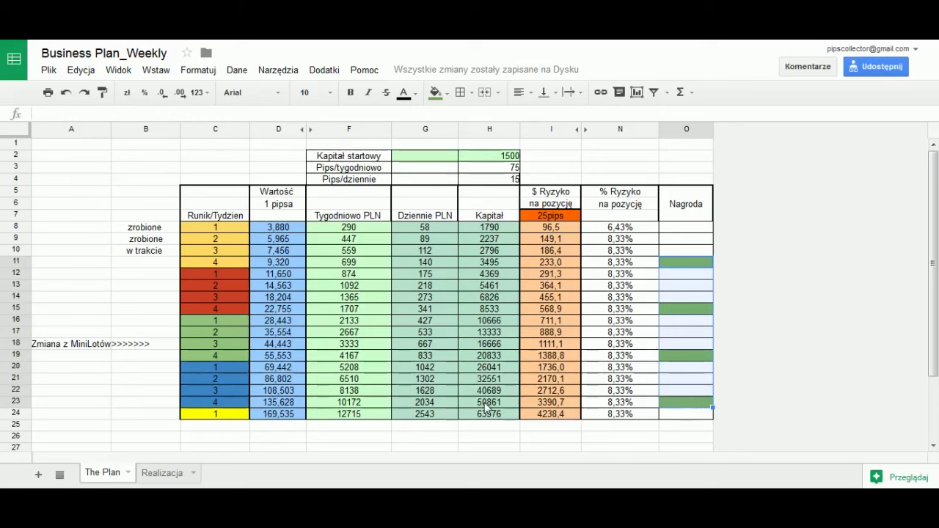
key(ctrl+v)
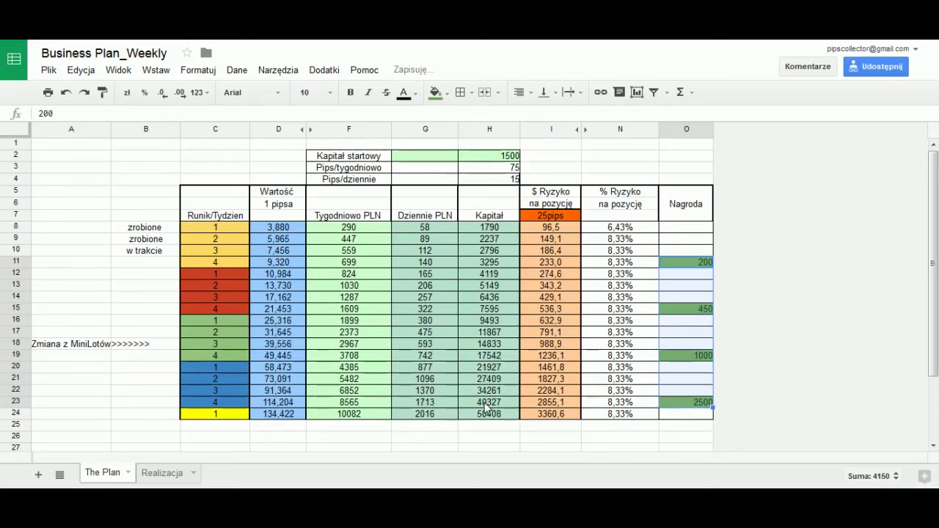
click(692, 230)
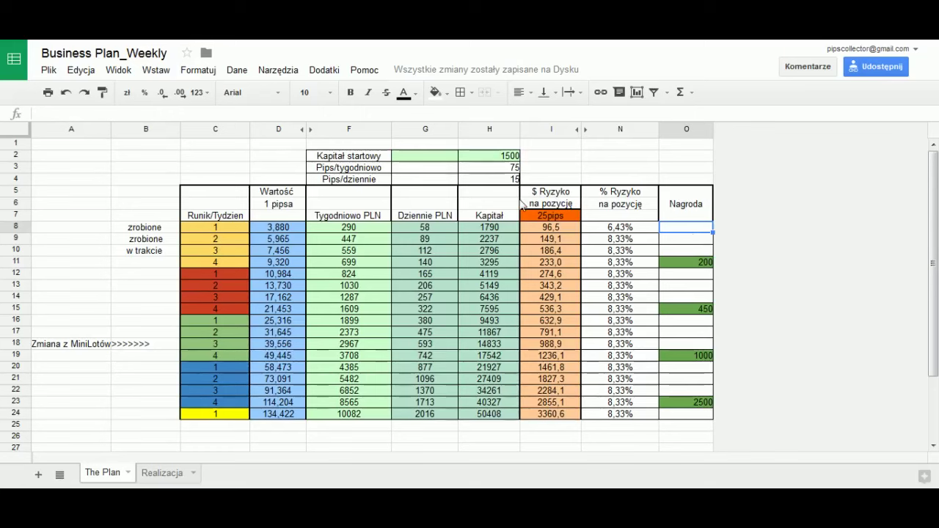
drag(365, 231, 364, 306)
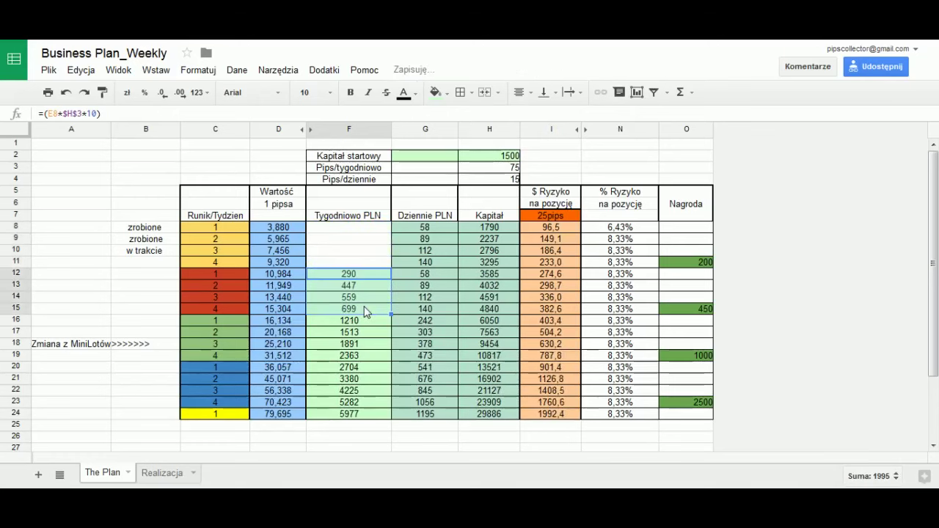
key(ctrl+z)
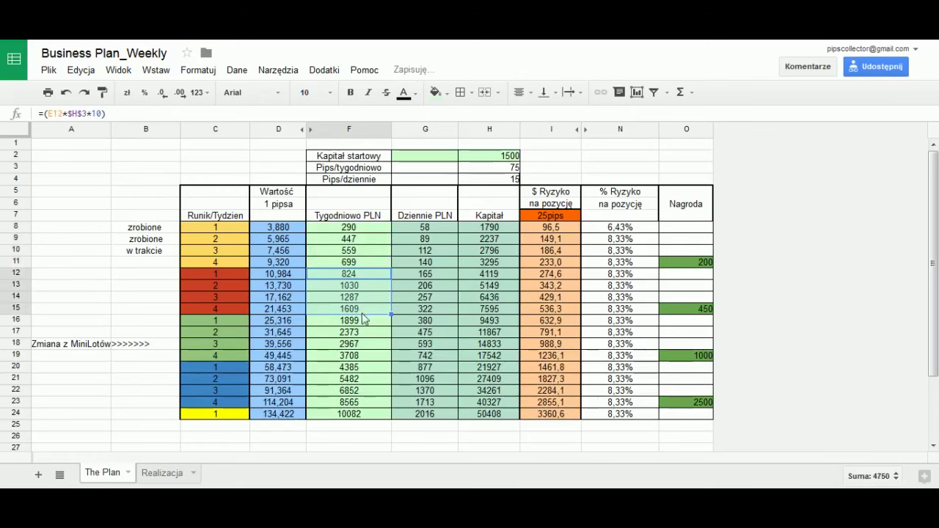
Review the Tygodniowo PLN profits for the four weeks of the third block and the first week of the fourth.
click(361, 322)
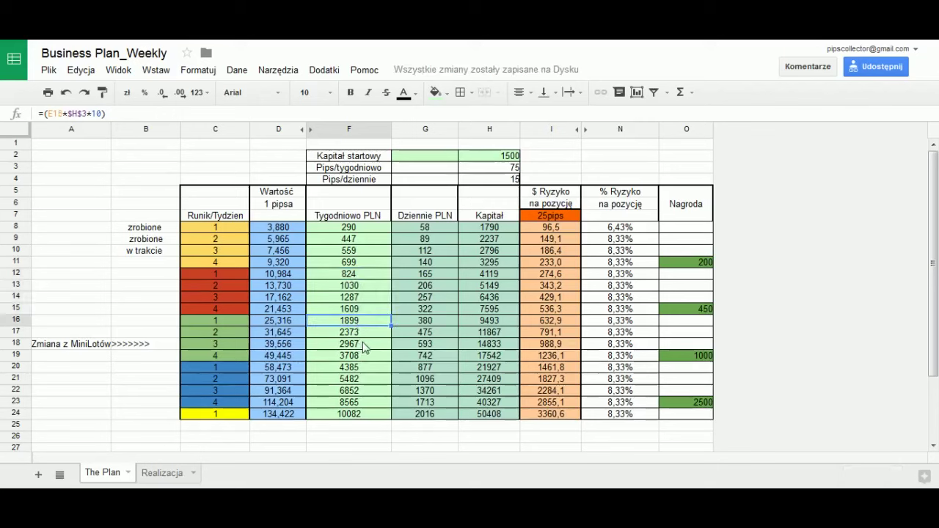
click(363, 344)
click(365, 356)
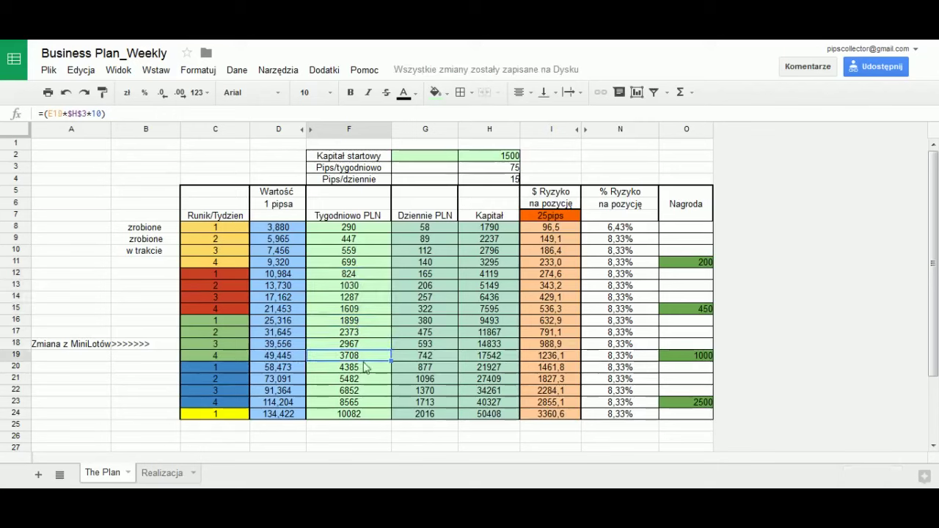
click(367, 369)
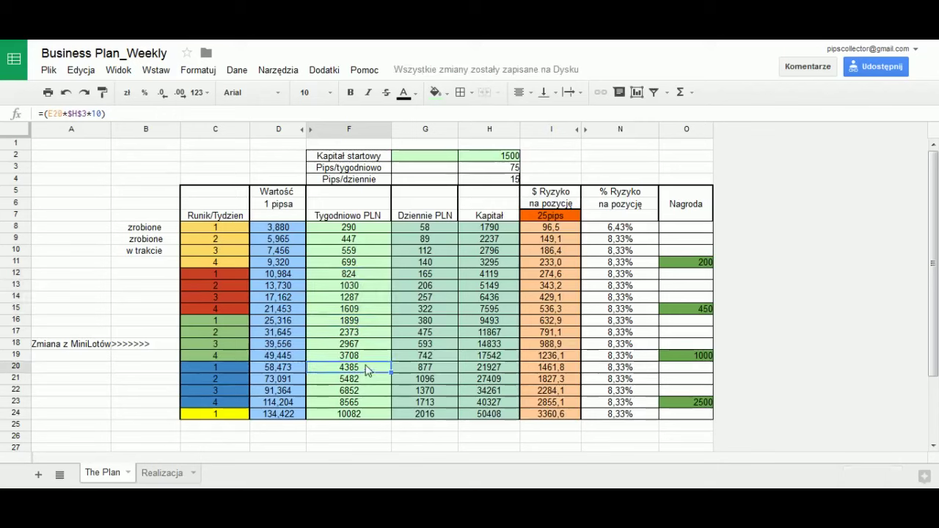
click(366, 356)
click(367, 344)
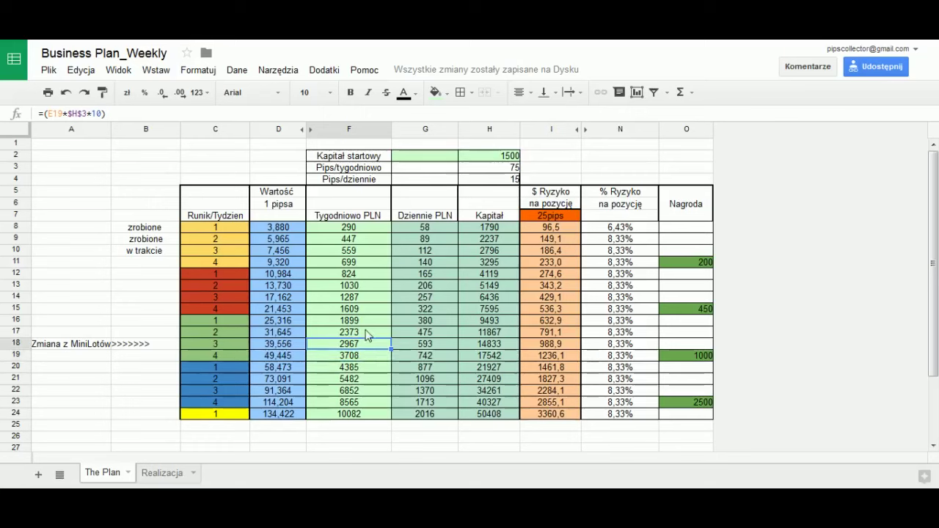
click(366, 332)
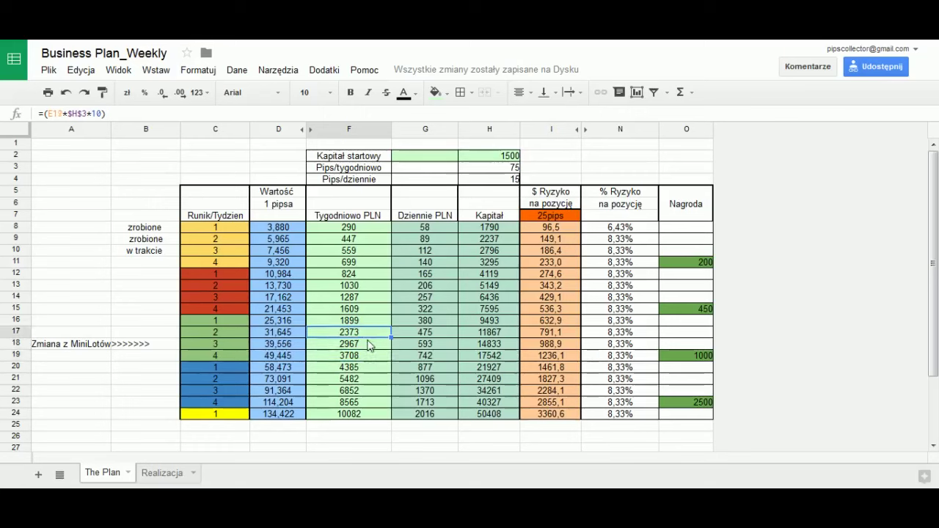
click(369, 343)
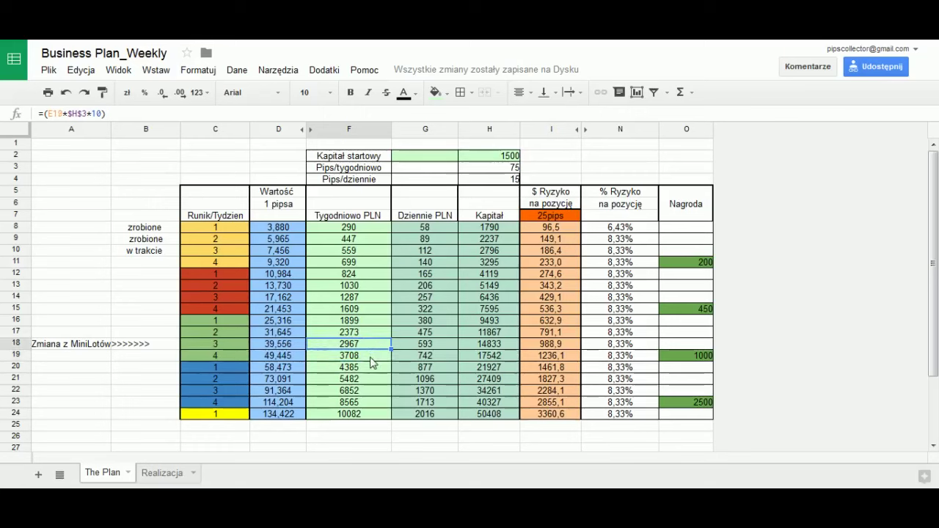
click(370, 356)
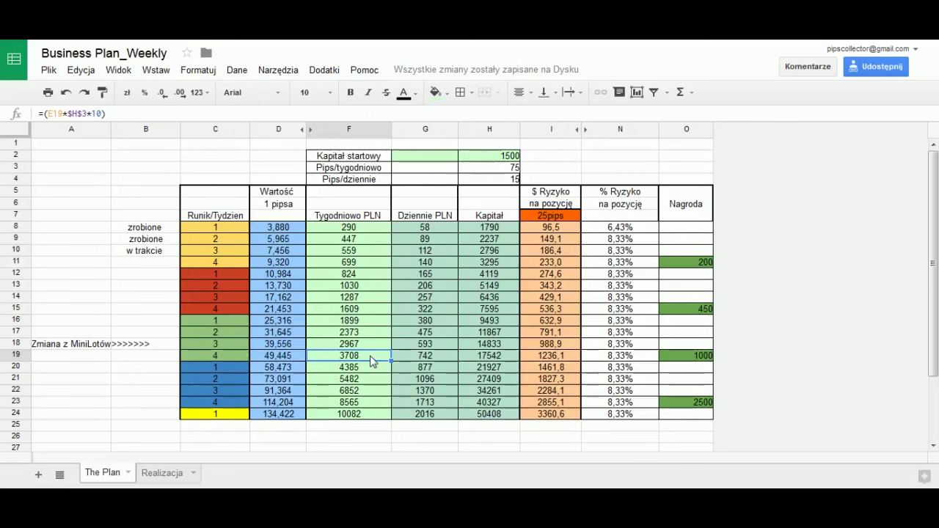
Review the Dziennie PLN column, going through the daily profits of the first four weeks and the first week of the second block.
click(436, 220)
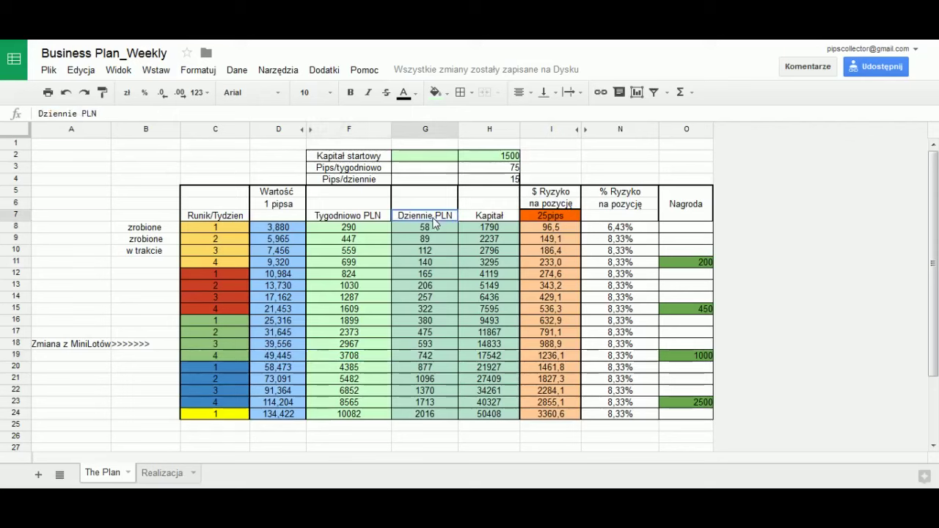
drag(433, 223, 421, 421)
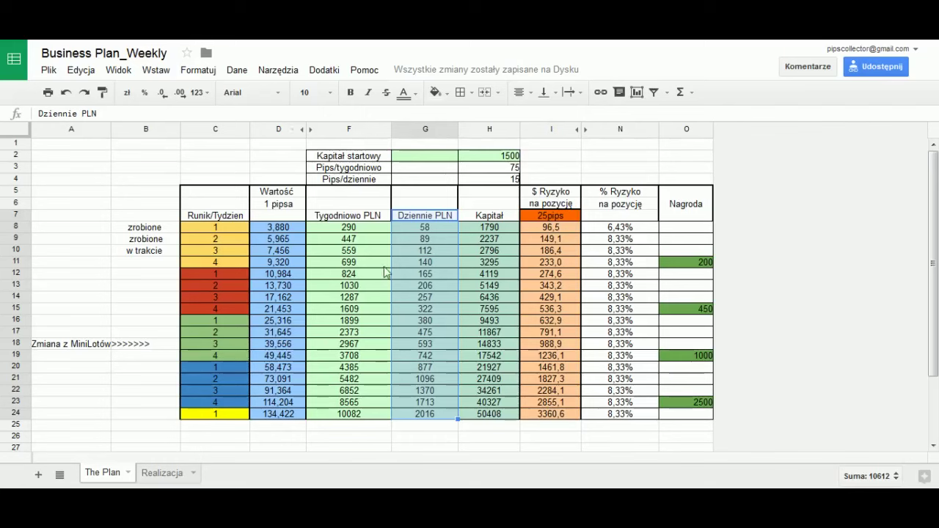
click(436, 237)
mouse_move(436, 228)
mouse_down()
mouse_move(431, 251)
mouse_move(426, 226)
mouse_up()
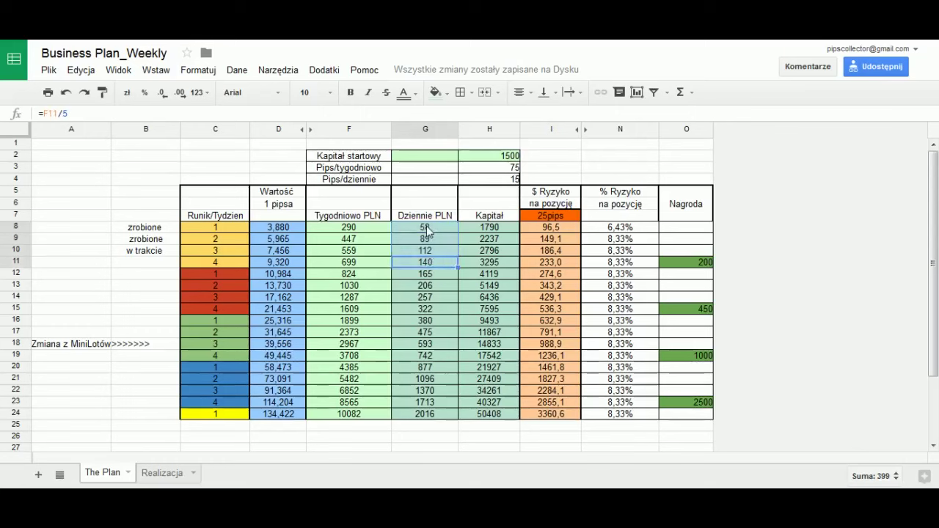
click(426, 226)
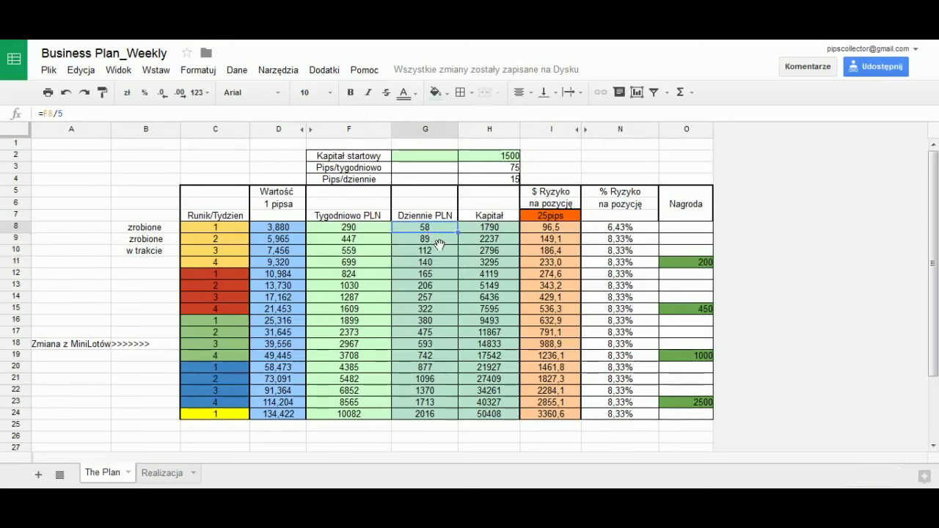
click(433, 241)
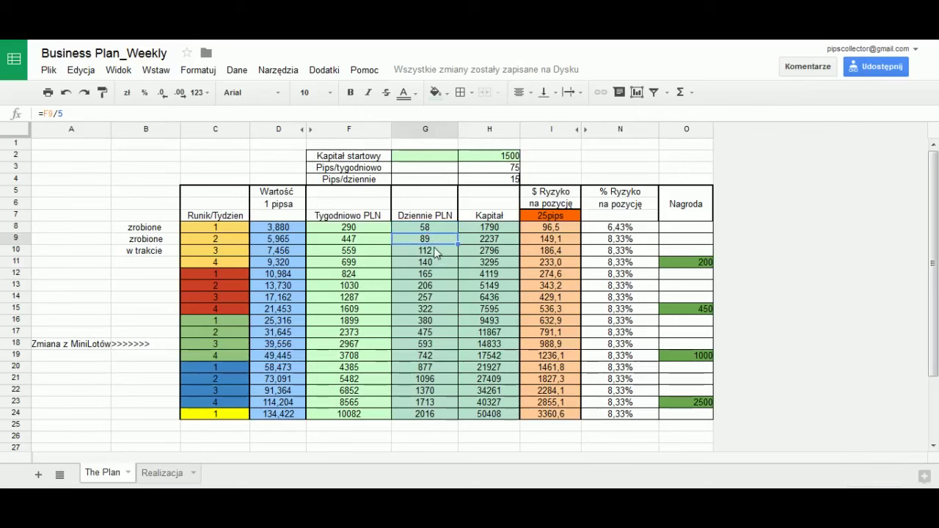
click(435, 248)
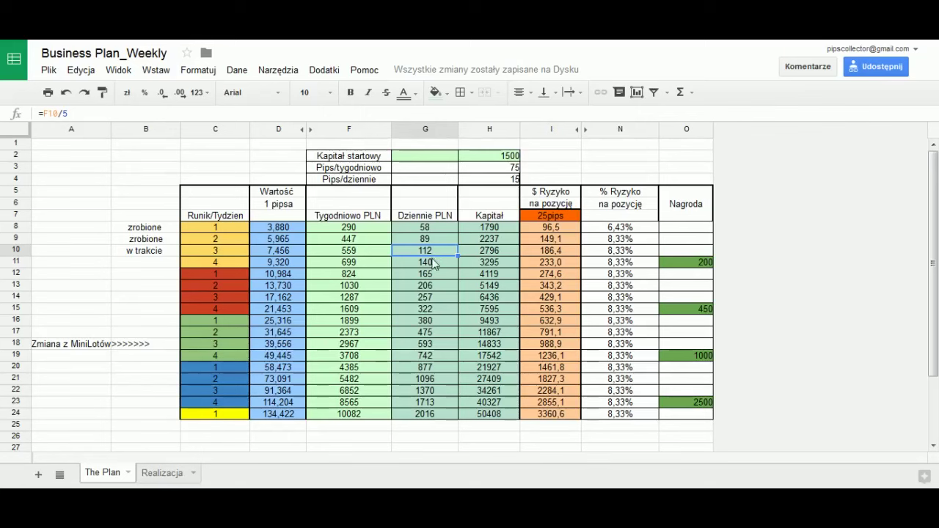
click(434, 262)
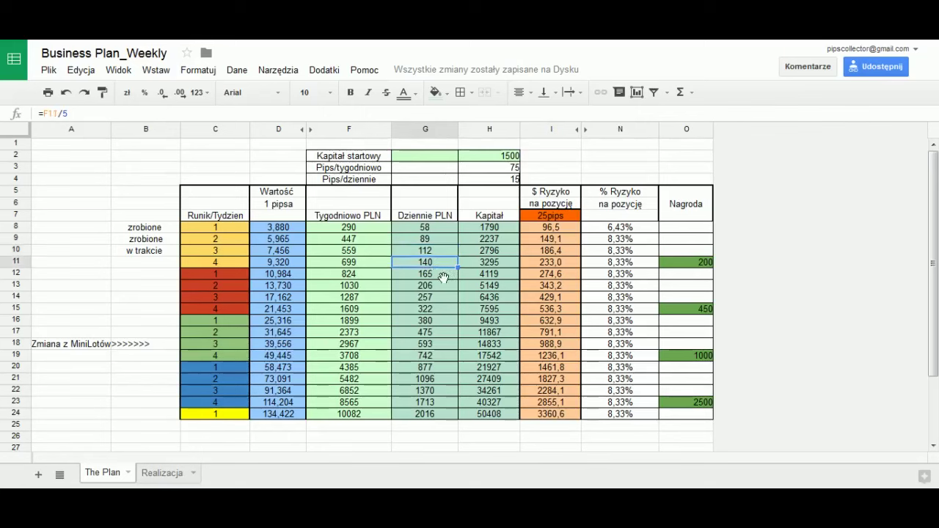
click(439, 272)
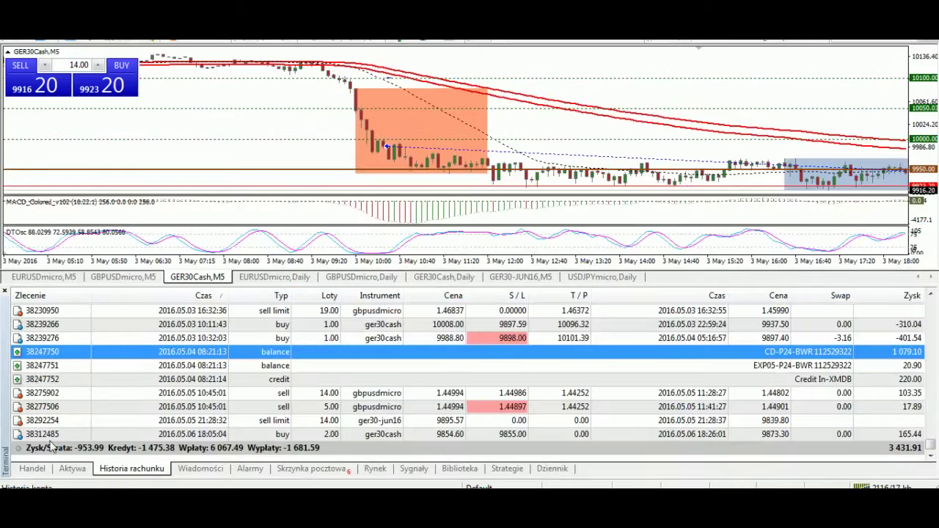
Check the account balance under Handel in the trading platform's terminal and hide the terminal to enlarge the GER30Cash,M5 chart.
click(42, 470)
key(ctrl+t)
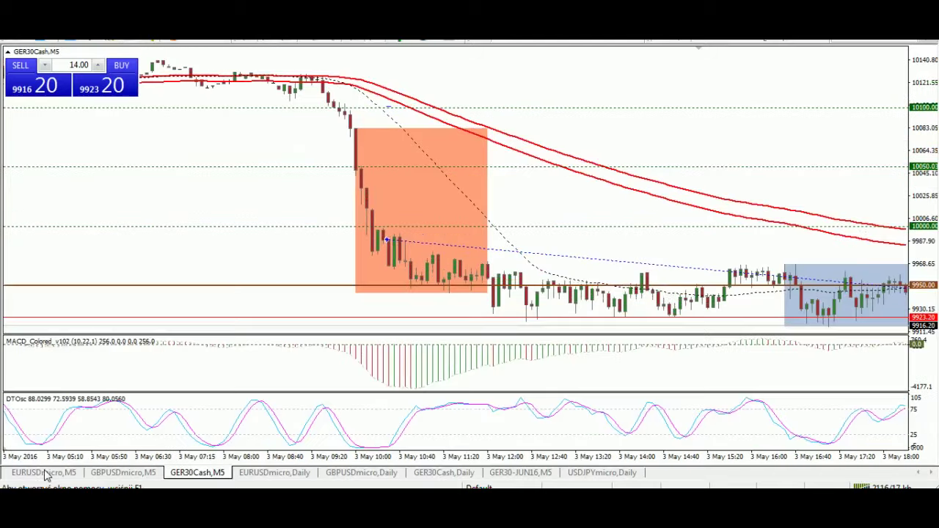
key(ctrl+t)
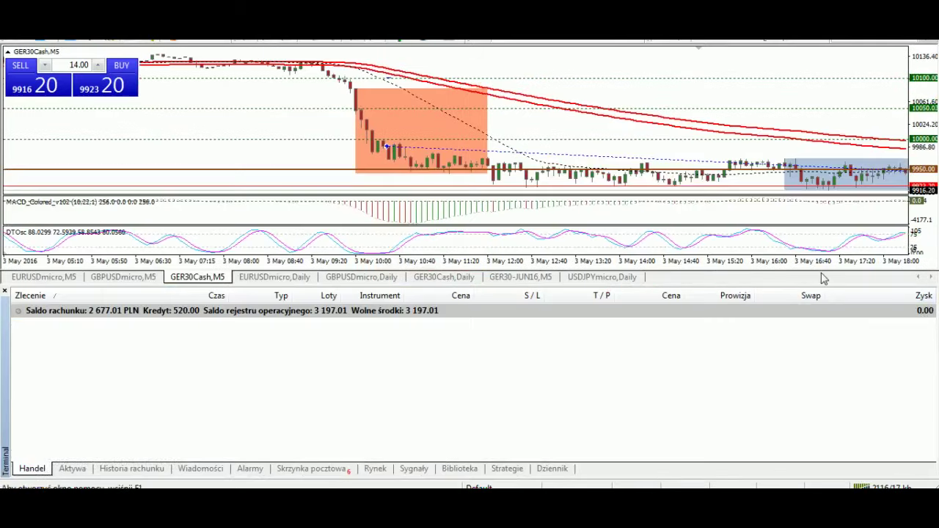
key(ctrl+t)
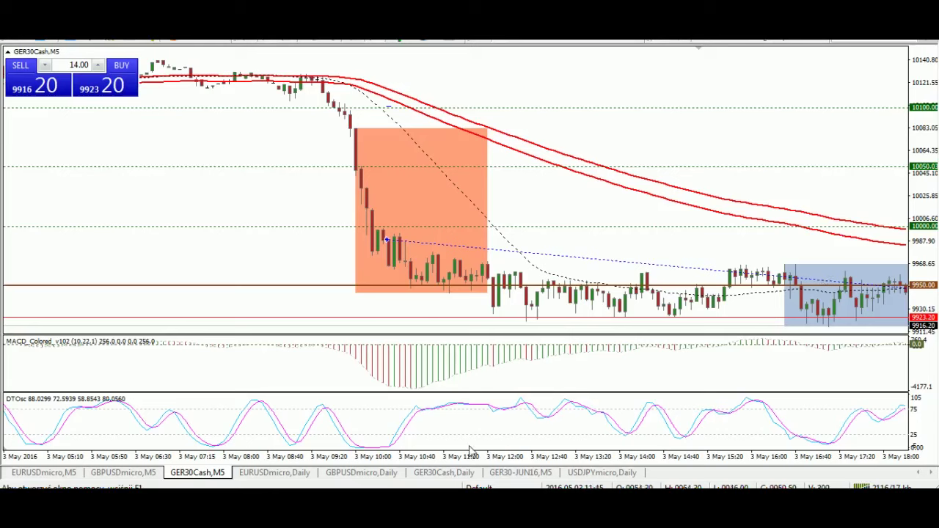
Switch back to the Business Plan_Weekly spreadsheet and compare the fourth block's Dziennie PLN profits with the first week's.
key(alt+Tab)
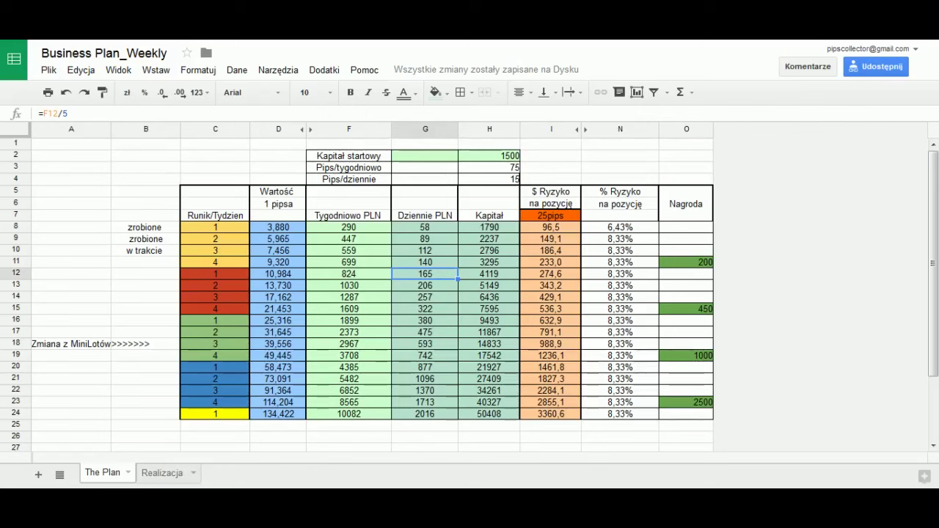
click(215, 375)
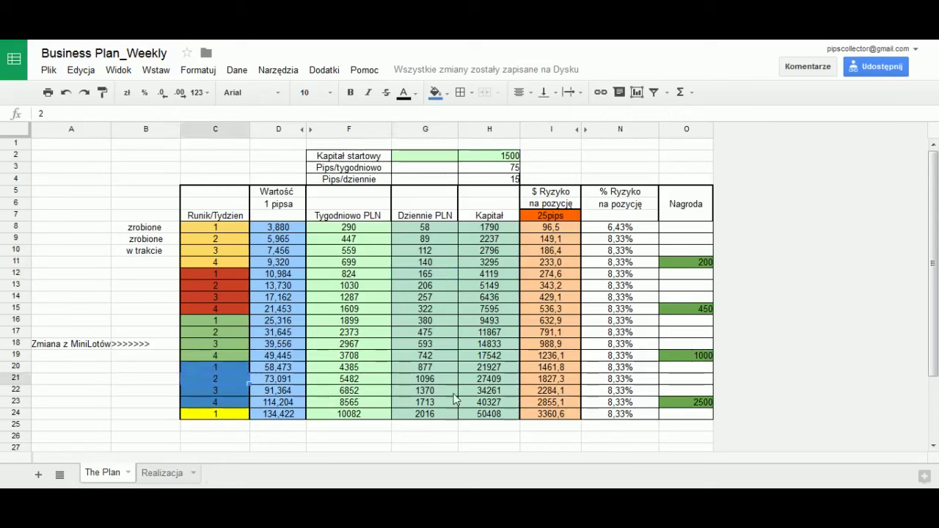
click(438, 367)
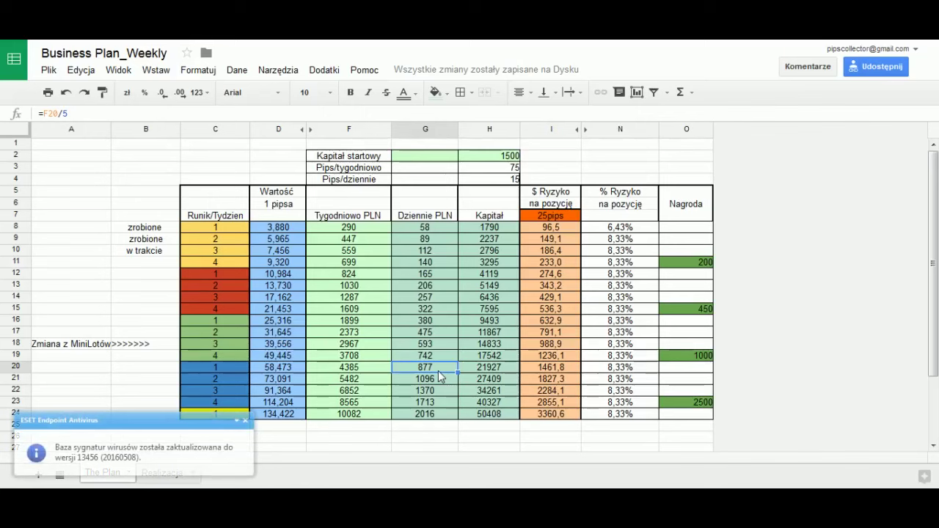
click(429, 230)
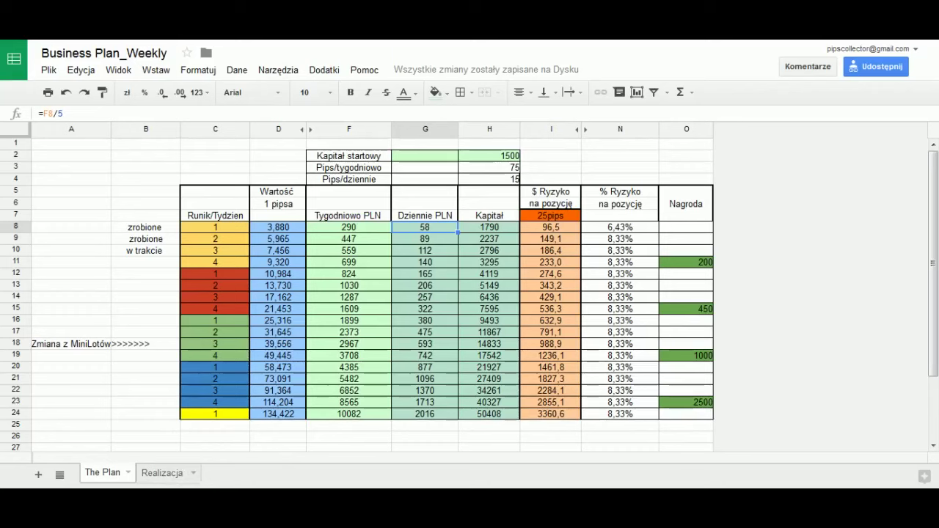
On the Realizacja sheet, review the two completed weeks and paste the formula summing week 3's trade results into F10 under Tygodniowo PLN.
key(ctrl+shift+Page_Down)
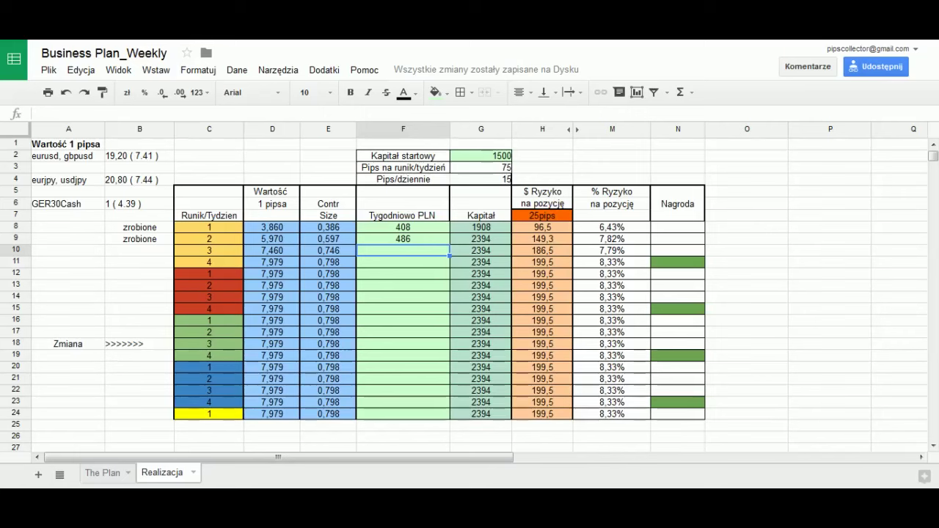
click(233, 253)
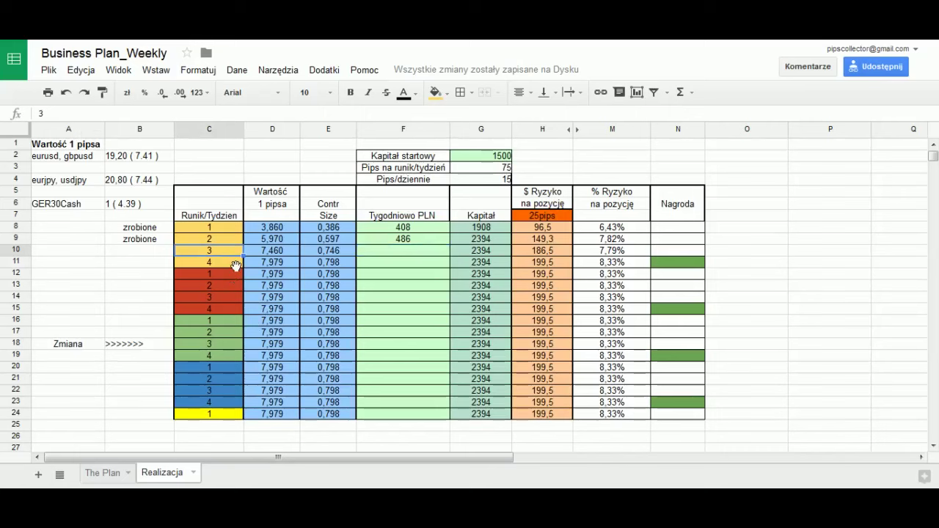
click(218, 266)
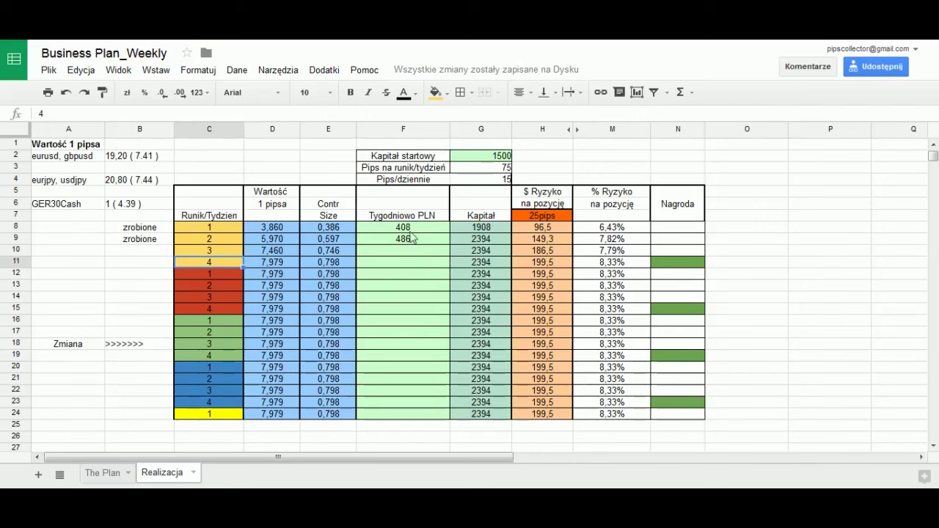
drag(409, 228, 408, 240)
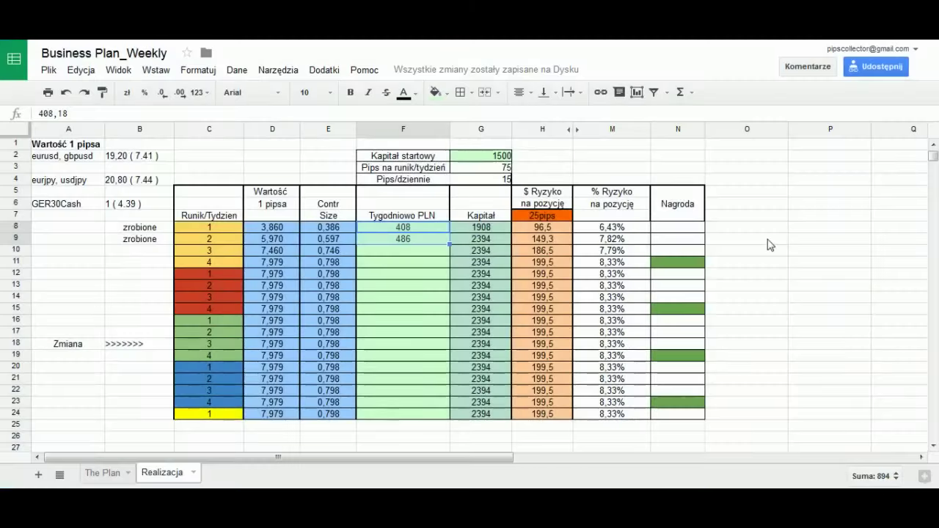
click(767, 243)
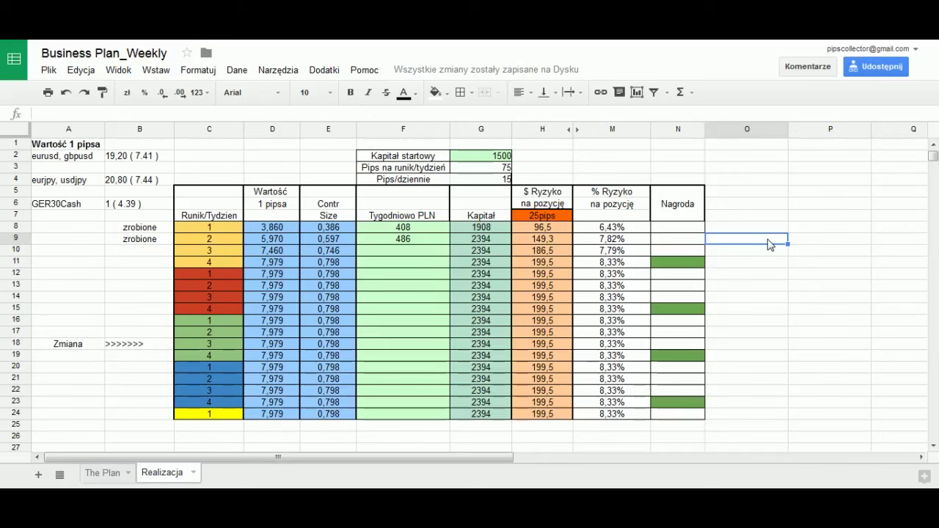
click(418, 251)
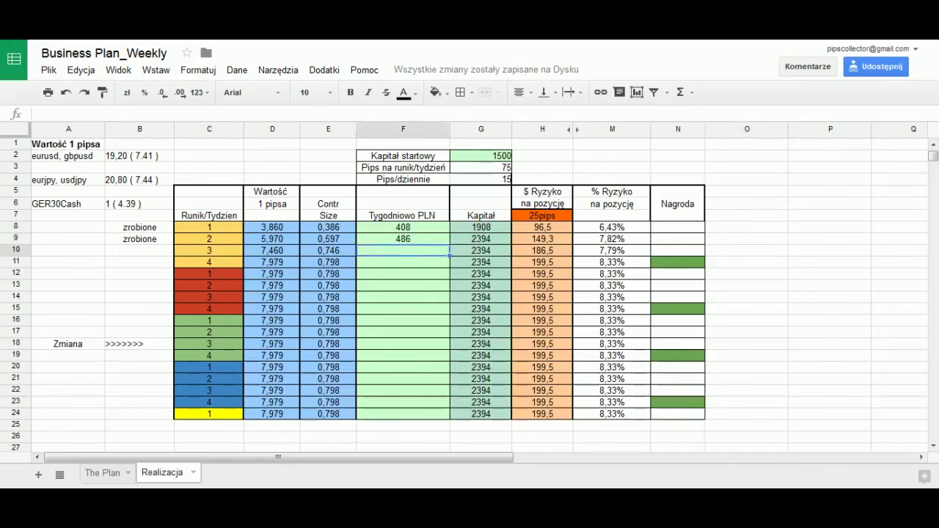
key(ctrl+v)
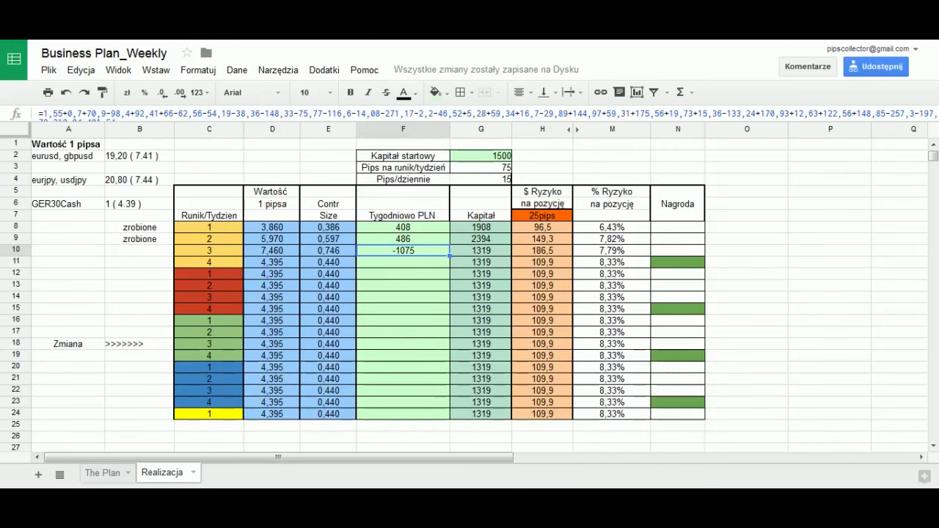
Switch to the trading platform and examine the 3 May drop and the following consolidation on the GER30Cash,M5 chart.
key(alt+Tab)
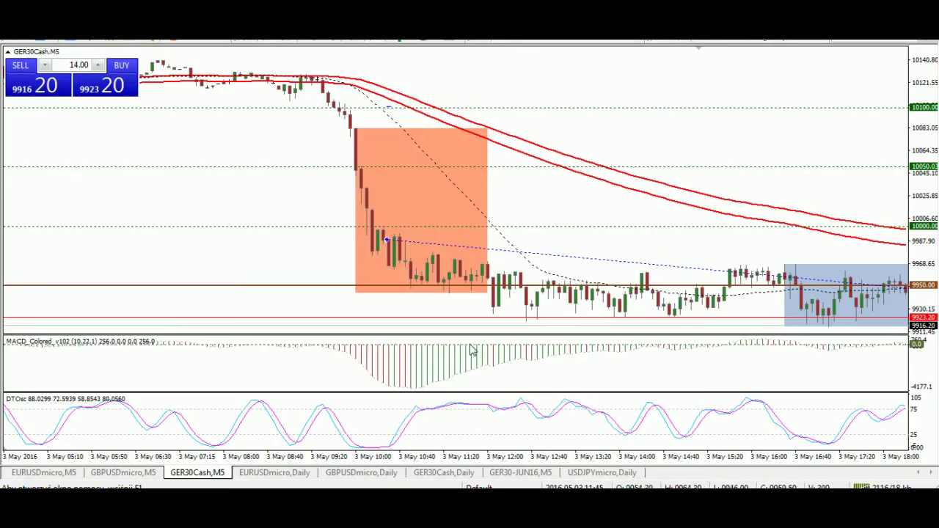
mouse_move(448, 377)
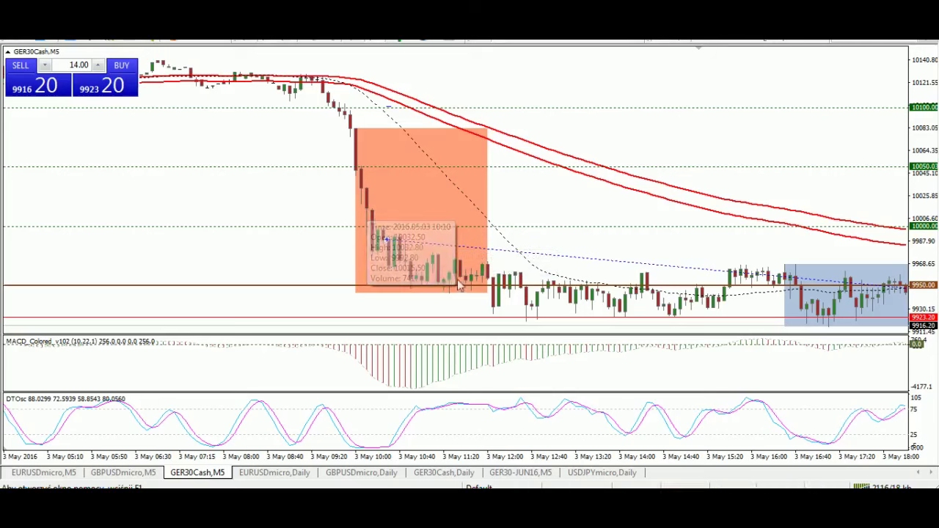
drag(378, 266, 4, 257)
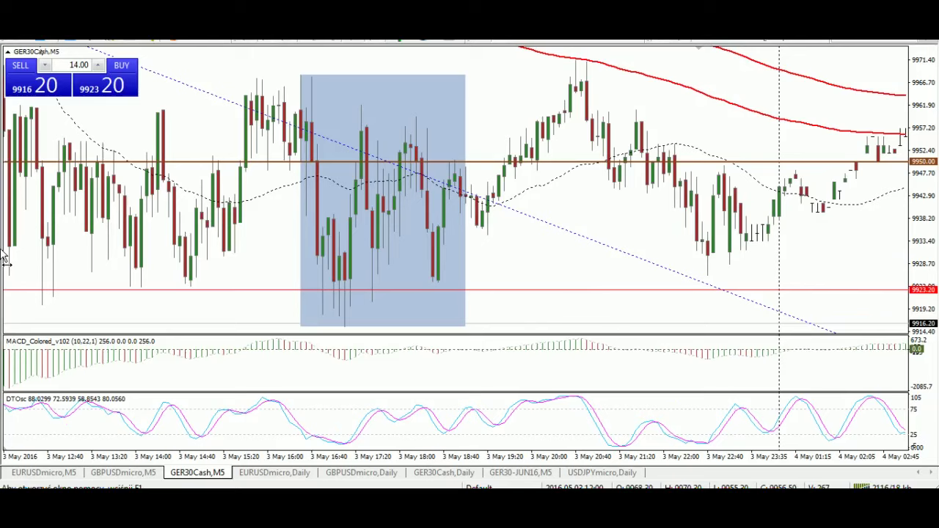
drag(510, 299, 938, 250)
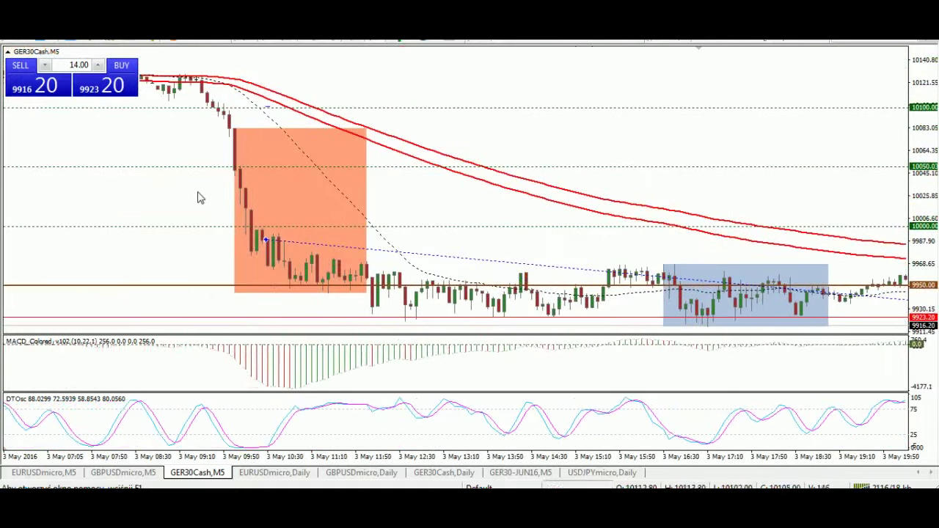
mouse_move(265, 237)
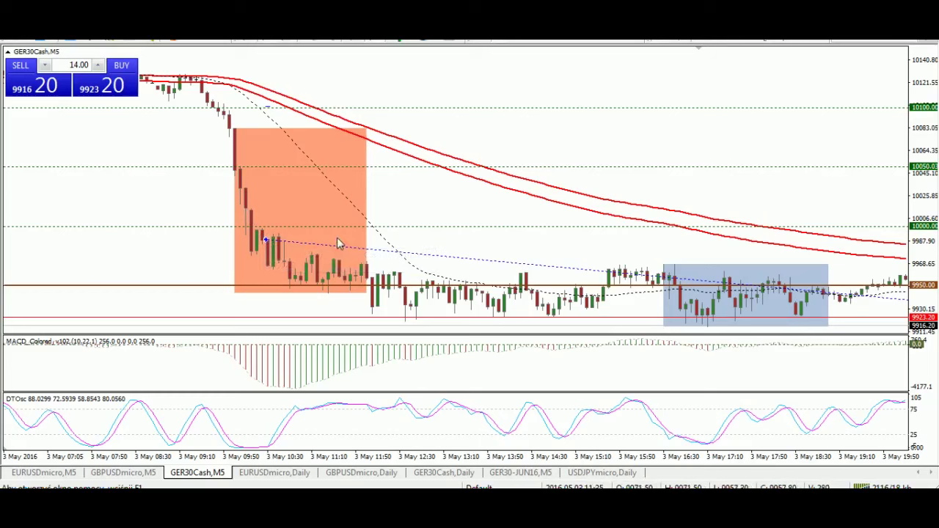
drag(827, 291, 518, 284)
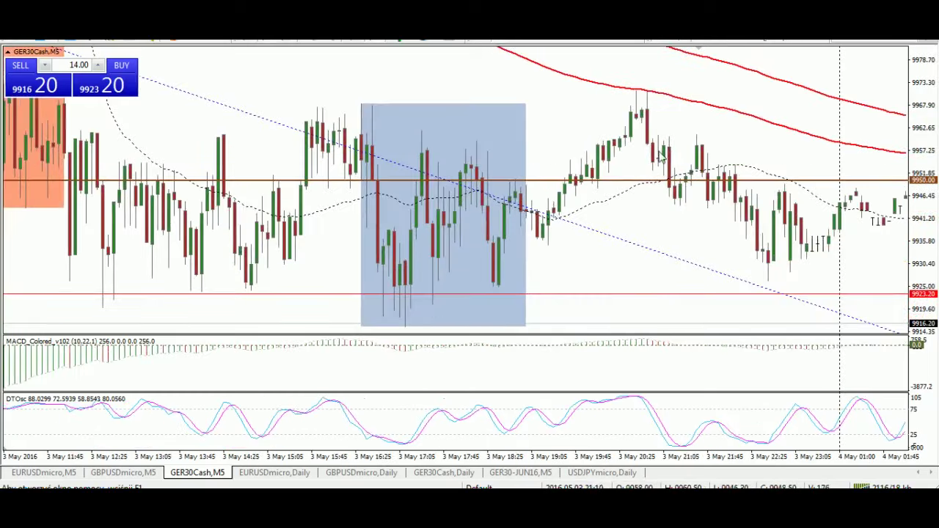
drag(292, 245, 654, 245)
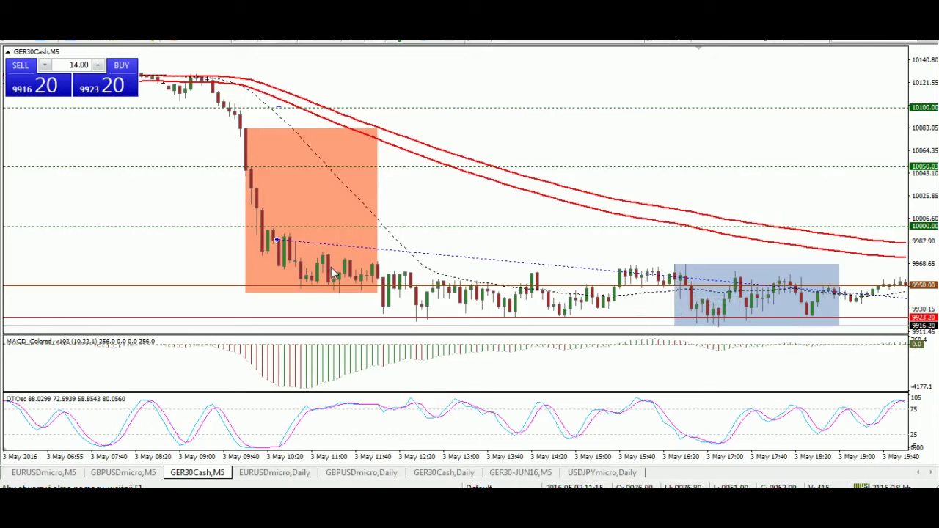
drag(332, 272, 355, 279)
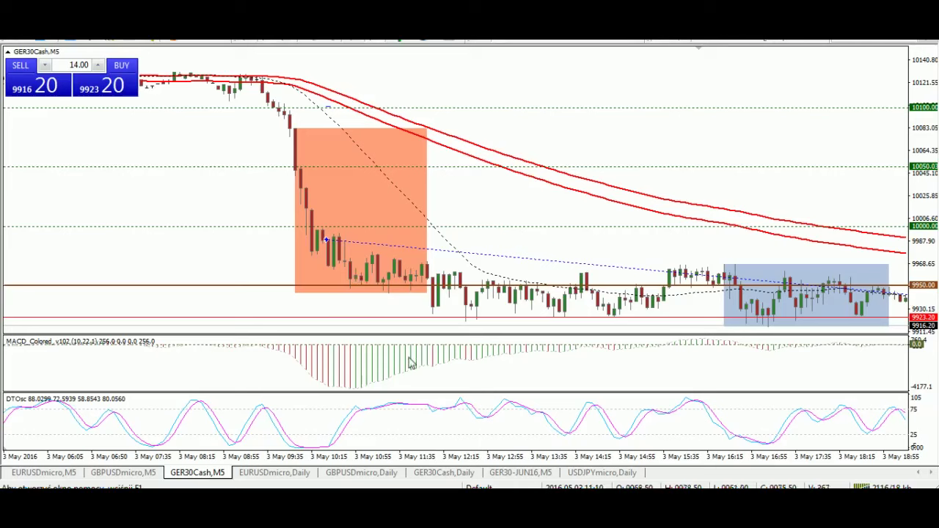
Display the GER30-JUN16 chart on the Daily timeframe and delete the rising projection line drawn from the May low.
click(506, 476)
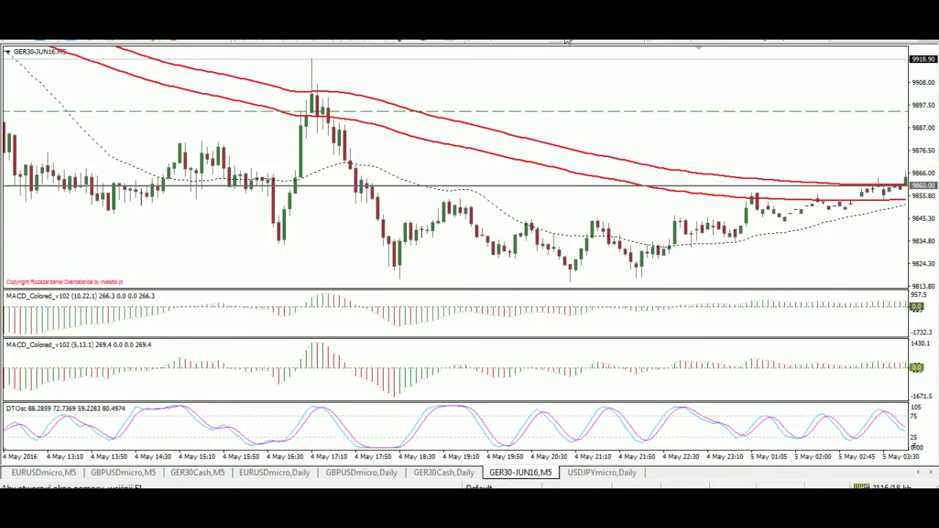
click(605, 42)
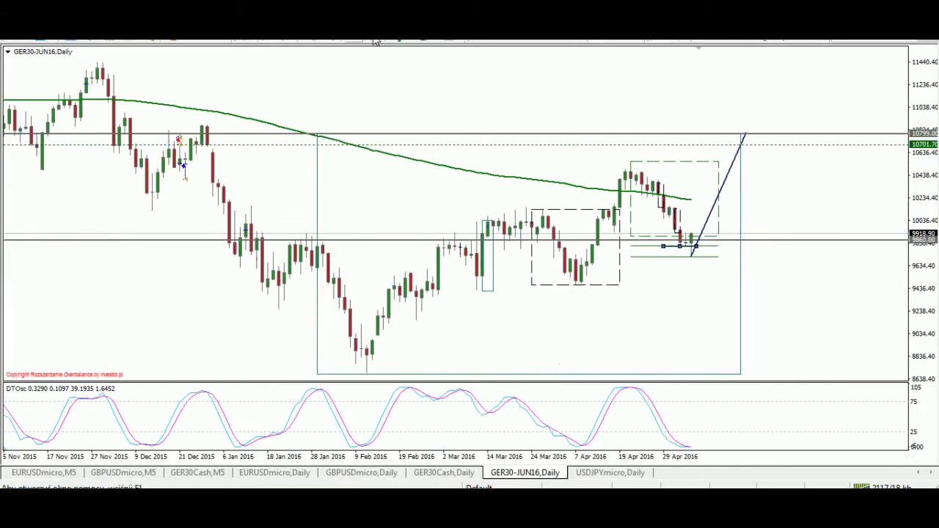
double_click(670, 247)
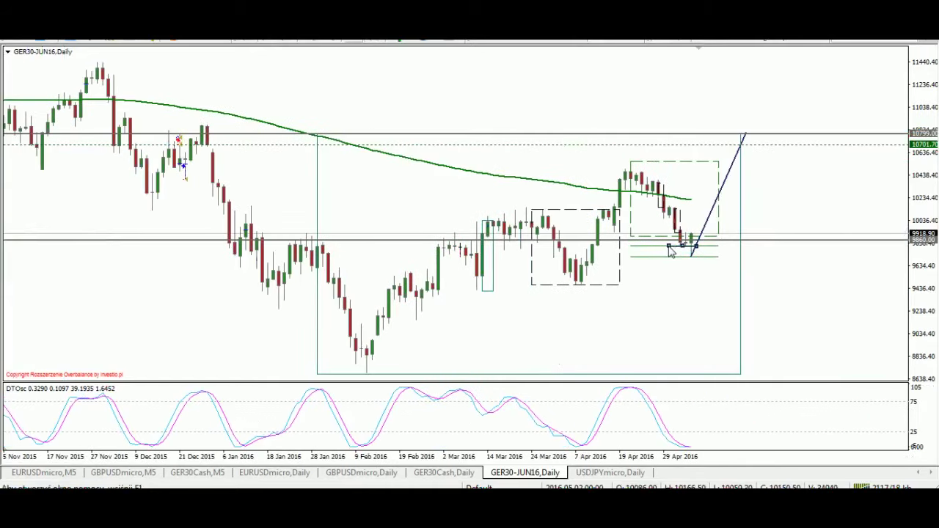
click(657, 300)
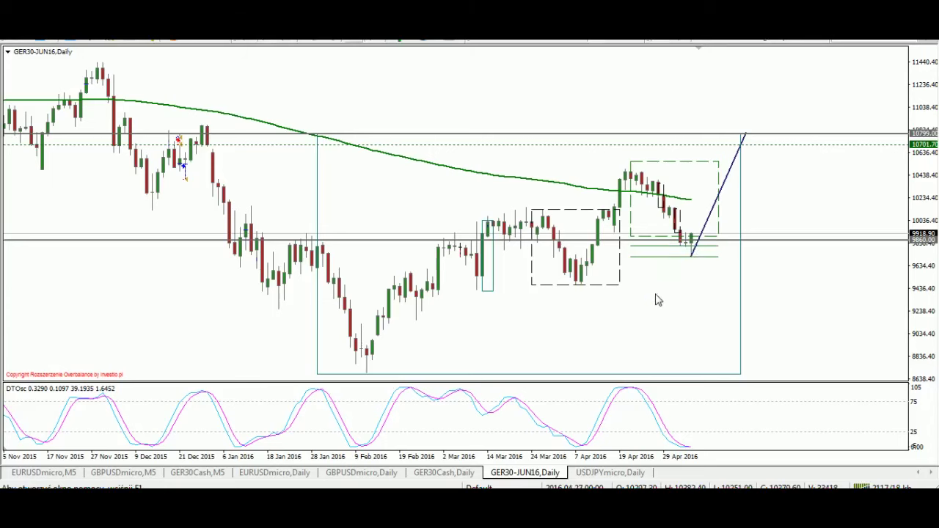
double_click(731, 174)
key(Delete)
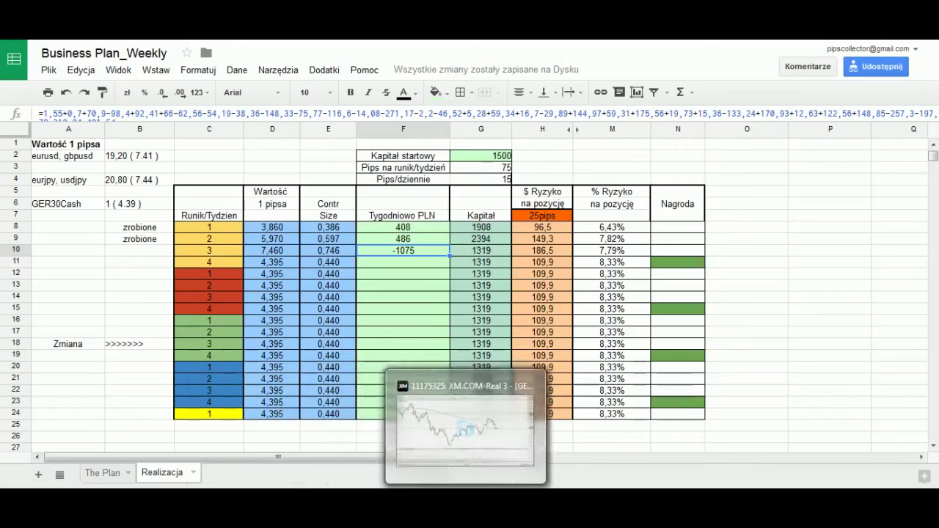
Back in the Realizacja sheet, append +1100 to week 3's formula in F10 under Tygodniowo PLN.
click(723, 344)
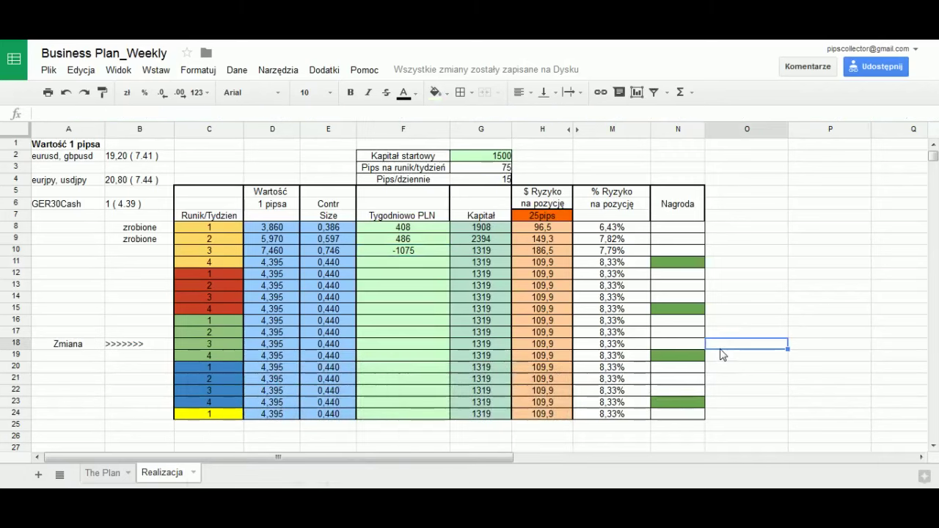
click(424, 253)
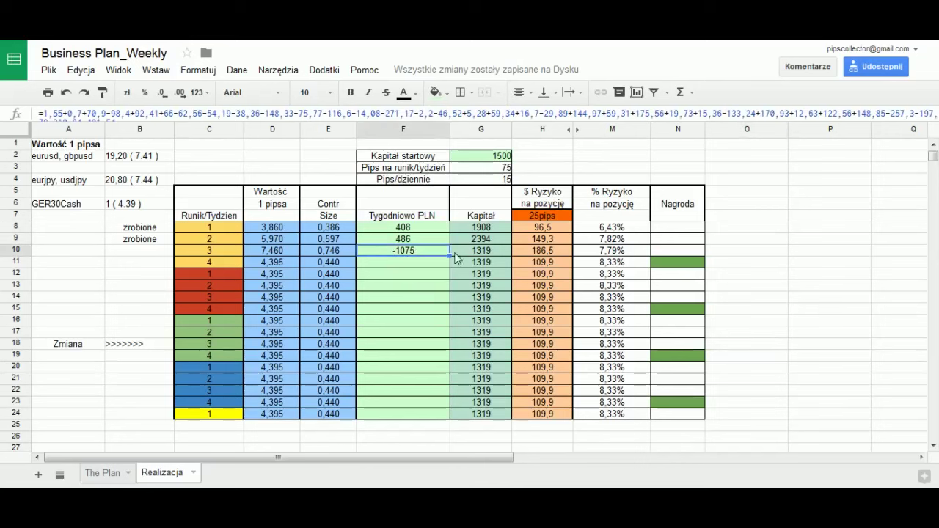
double_click(391, 257)
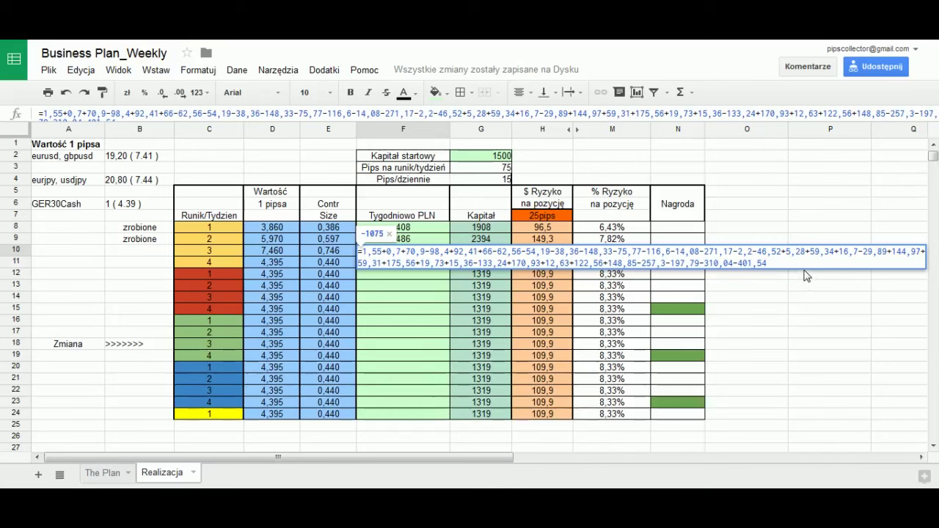
text(+100)
key(BackSpace)
key(BackSpace)
key(BackSpace)
text(1100)
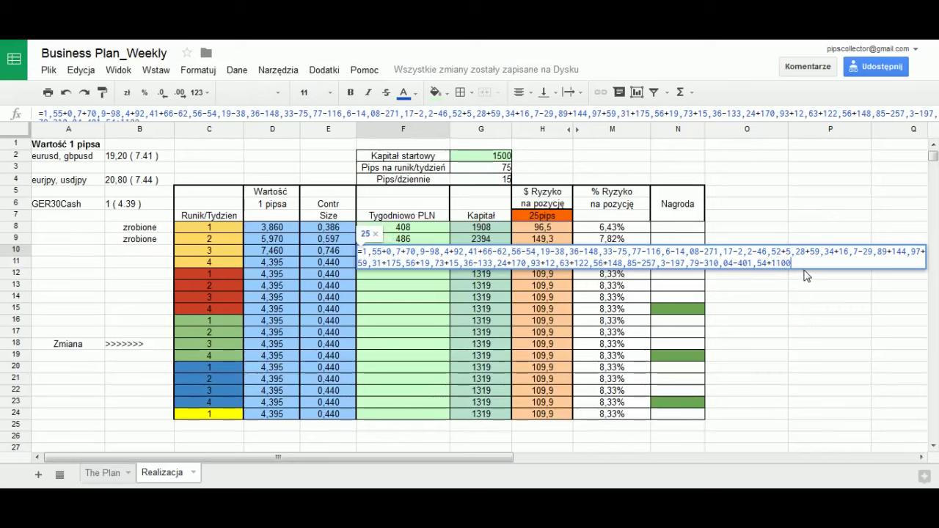
key(Return)
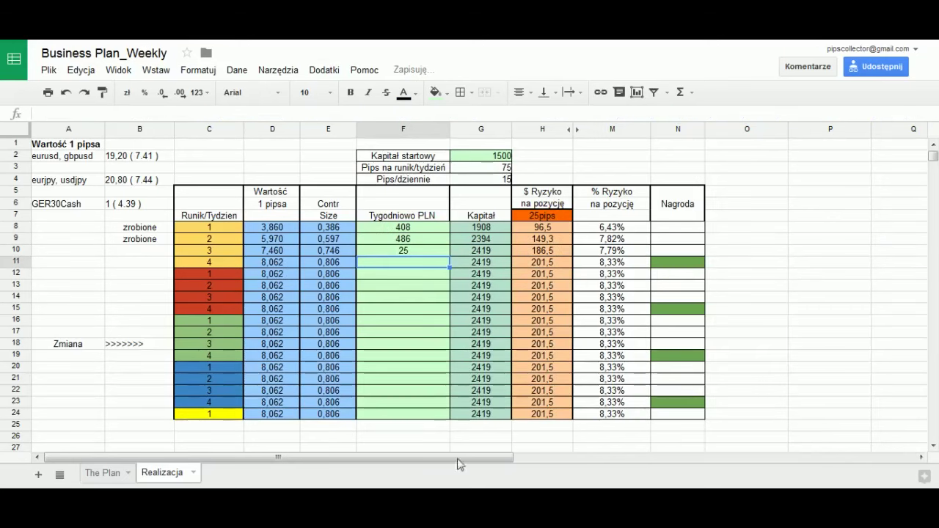
Switch to the trading platform and review the 4 May deposits and credit and the 5–6 May trades in the account history.
click(444, 400)
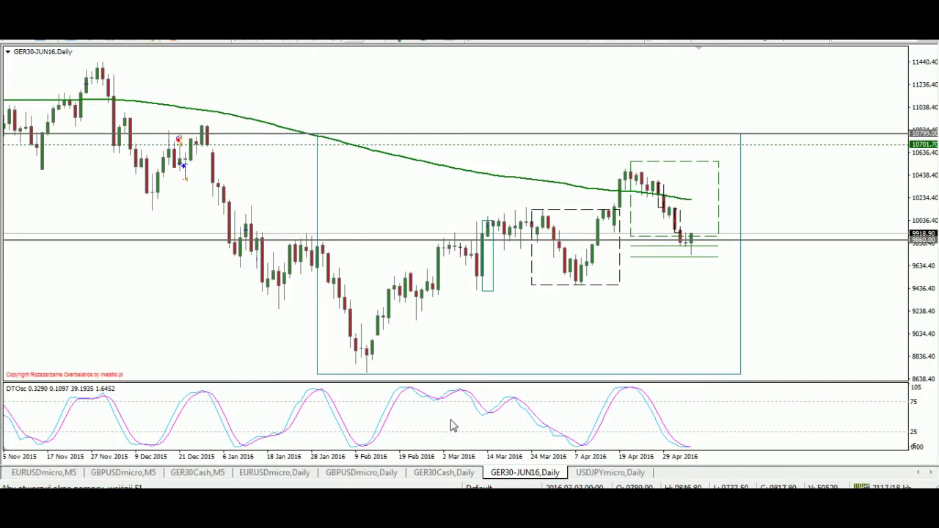
key(ctrl+t)
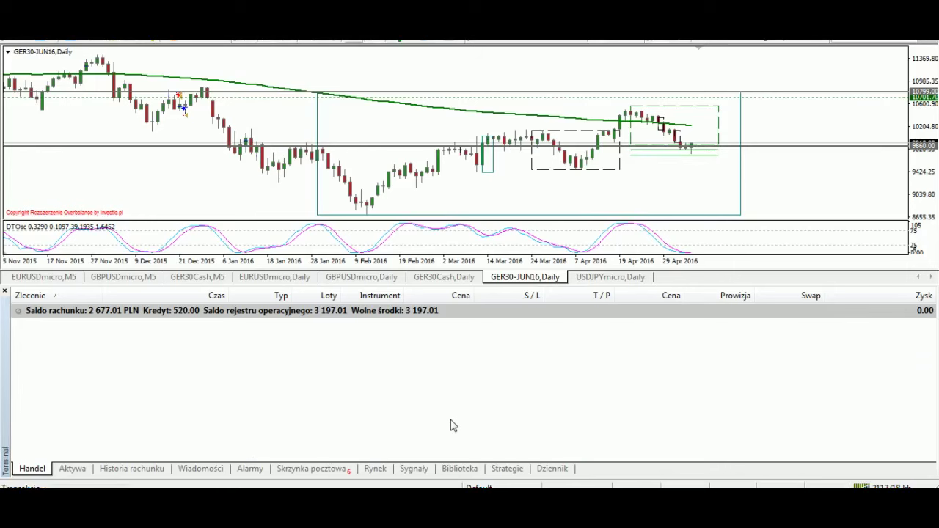
click(163, 472)
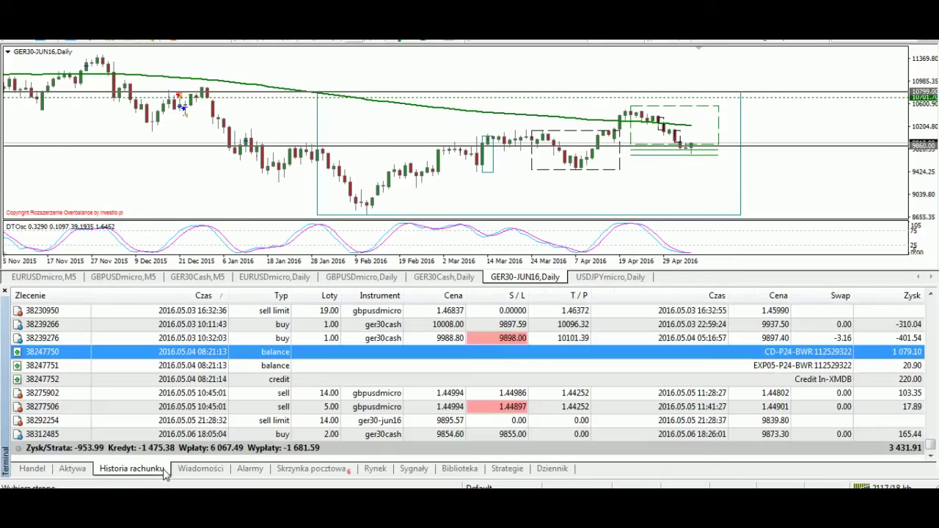
click(903, 380)
click(906, 395)
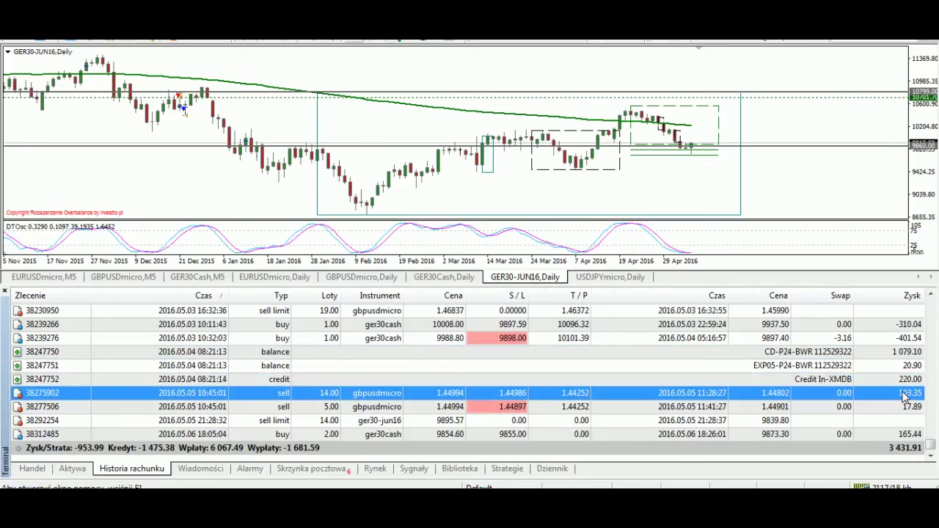
click(913, 434)
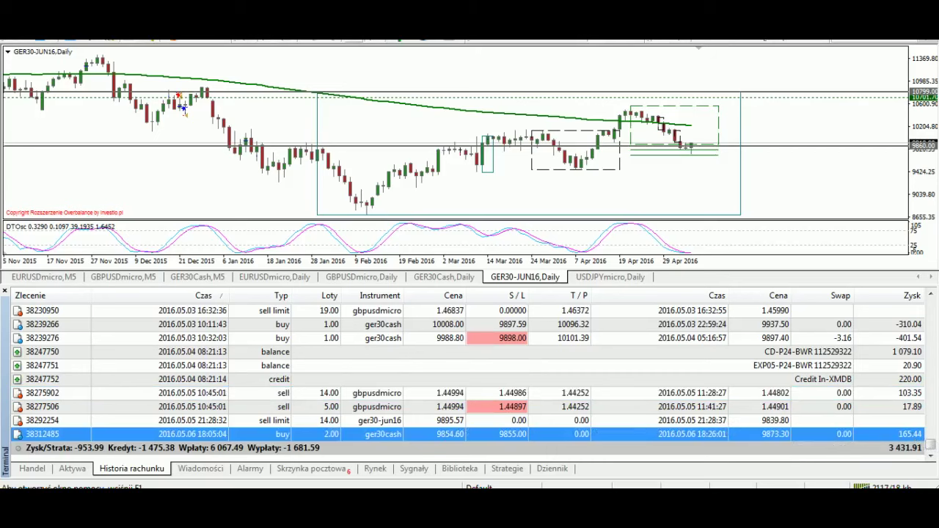
Return to the spreadsheet's The Plan sheet and review the Dziennie PLN column, comparing weeks 3 and 4 of the first block.
key(alt+Tab)
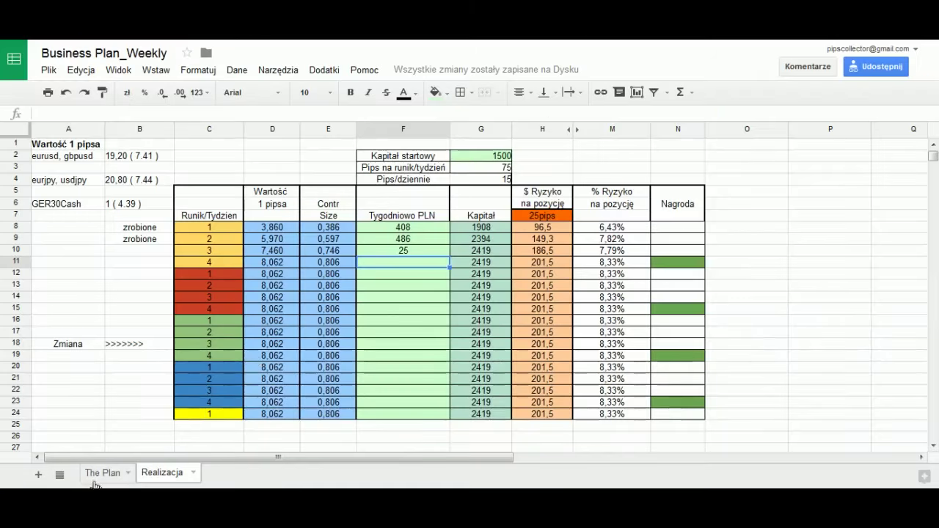
click(98, 475)
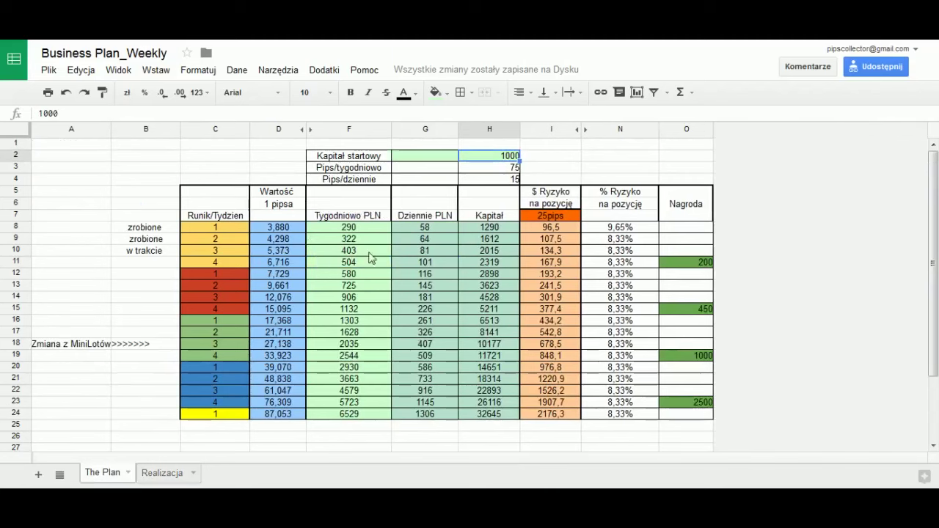
click(430, 253)
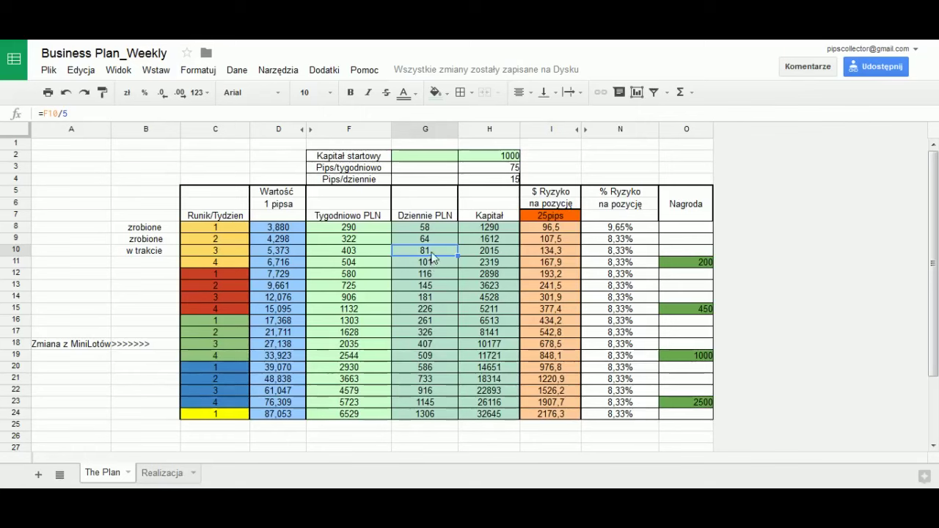
click(434, 262)
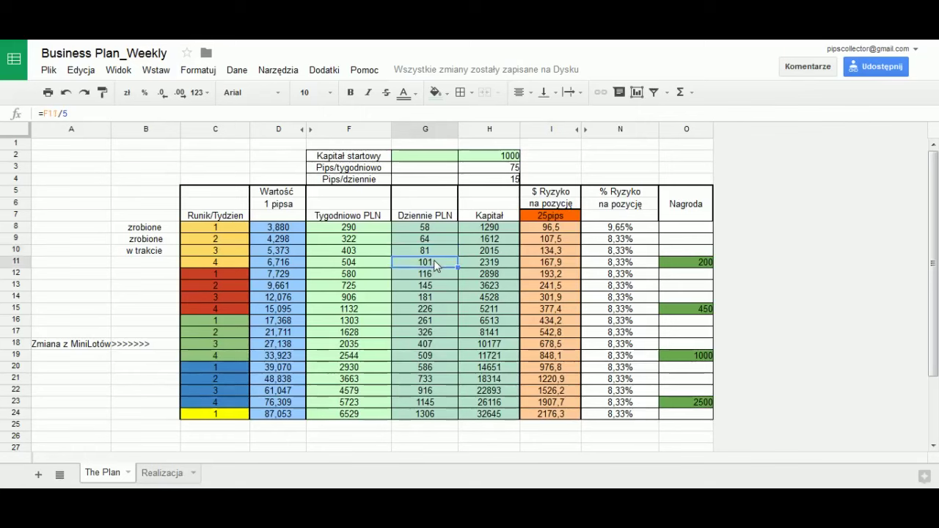
click(433, 248)
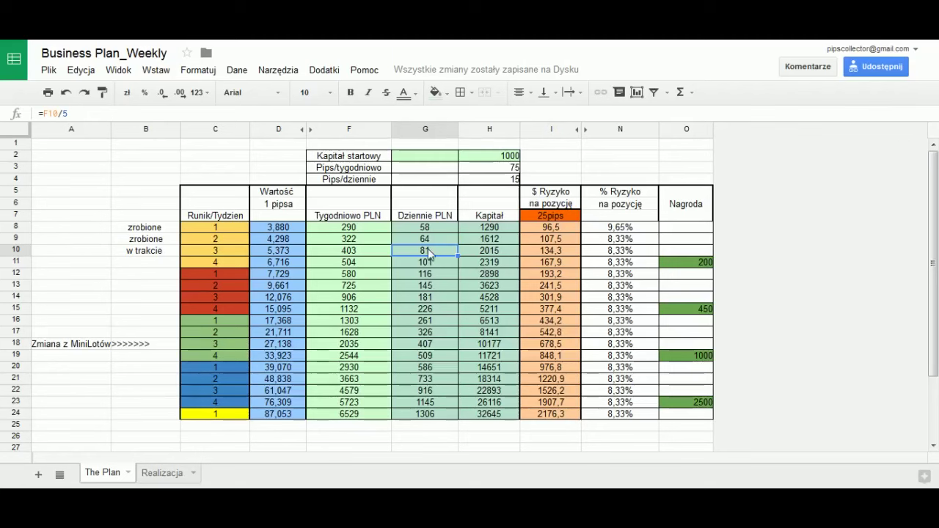
click(428, 264)
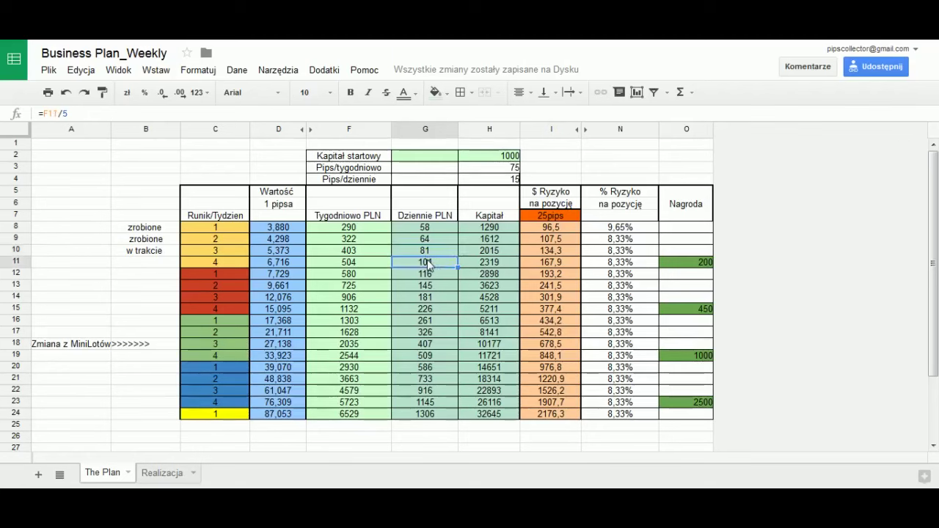
click(429, 252)
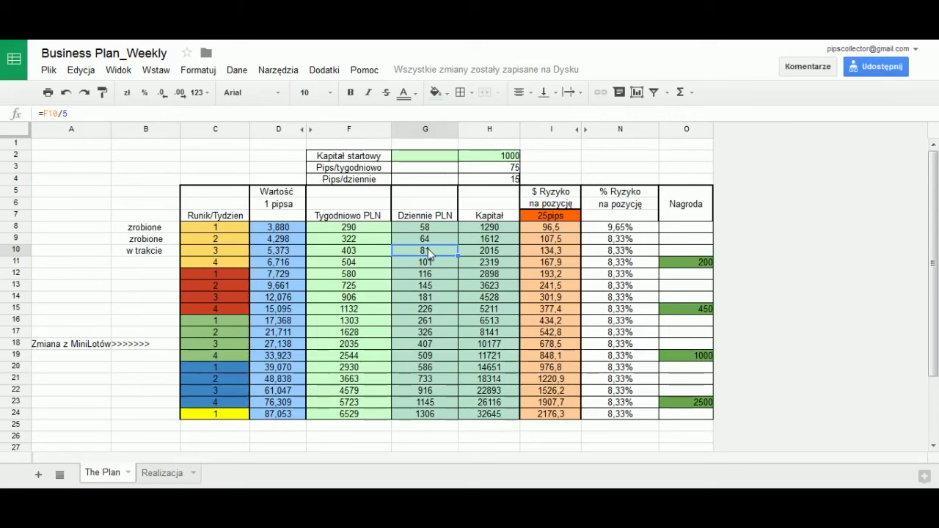
drag(429, 227, 433, 416)
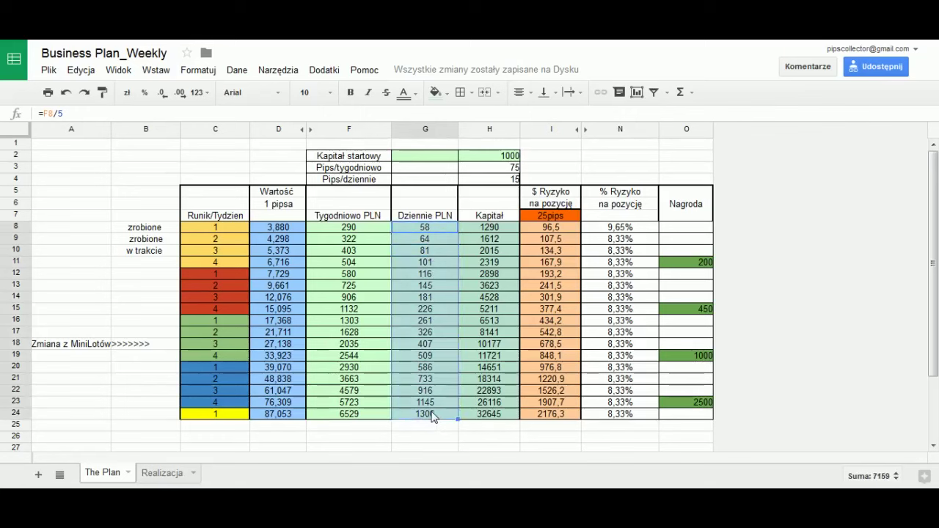
click(709, 348)
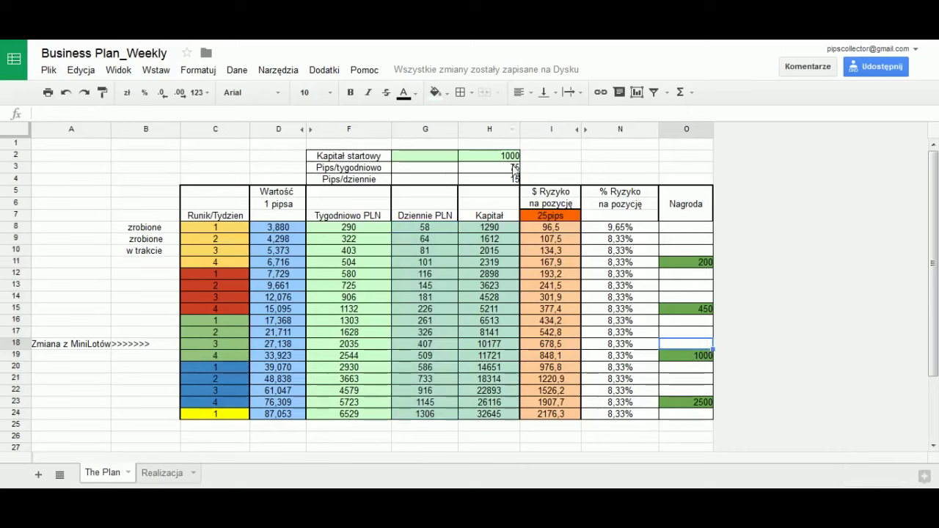
Set Kapitał startowy in H2 of The Plan sheet to 1500.
click(511, 159)
text(1500)
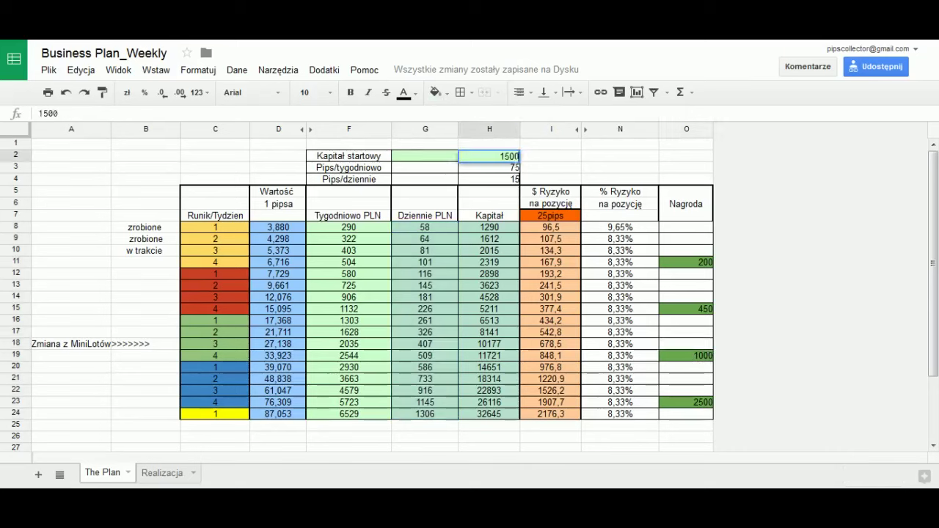
key(Return)
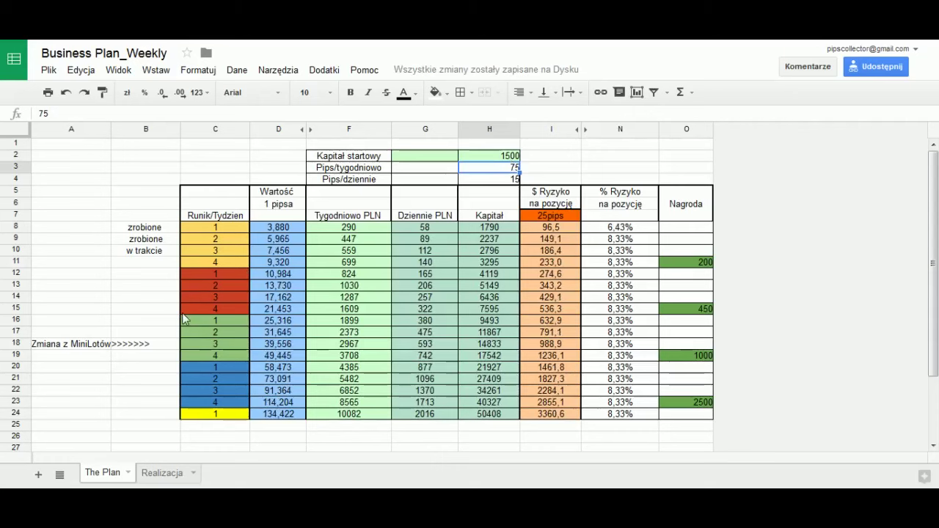
click(158, 475)
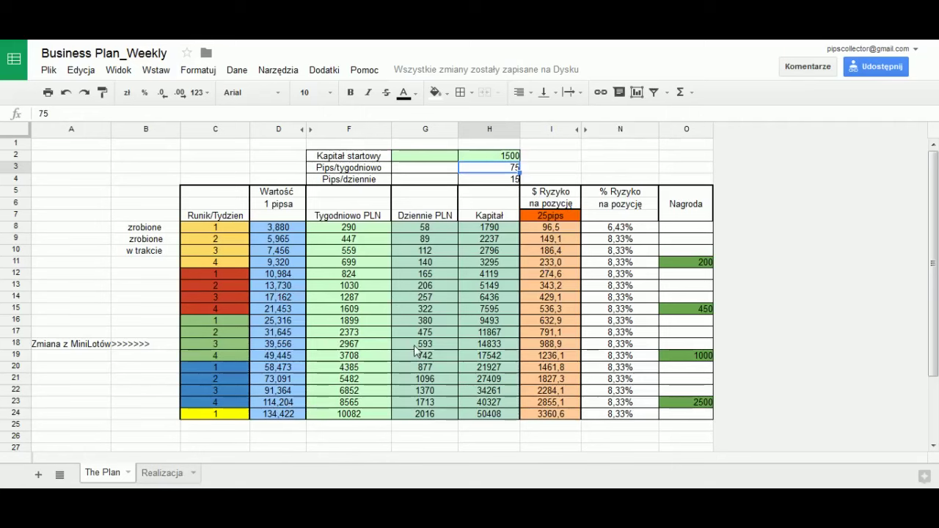
In the Realizacja sheet, examine the pip-value notes in A1:B6 and week 3's Wartość 1 pipsa, checking against The Plan sheet.
click(217, 229)
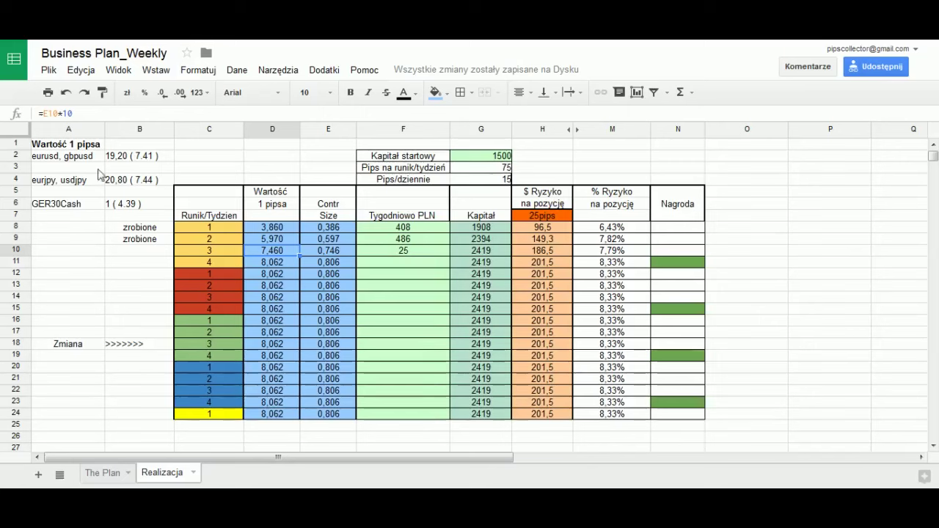
drag(84, 145, 129, 211)
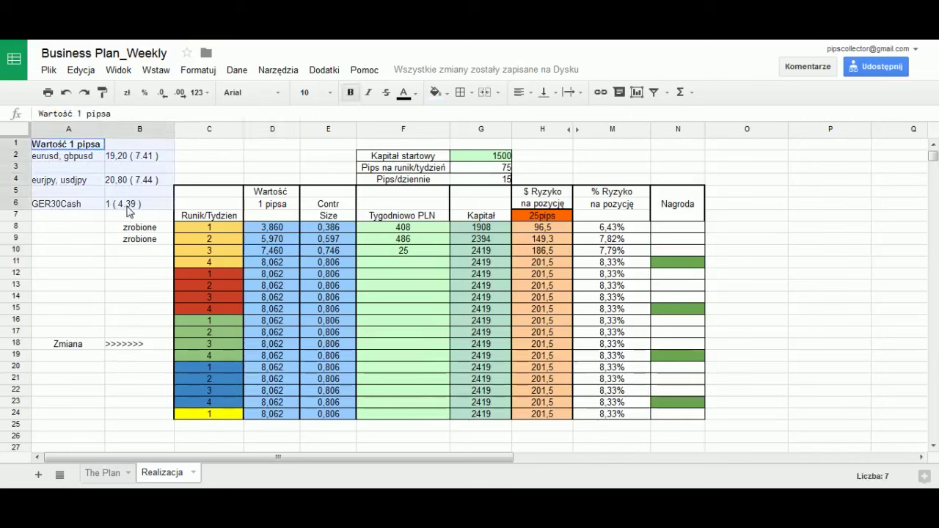
key(ctrl+c)
click(267, 256)
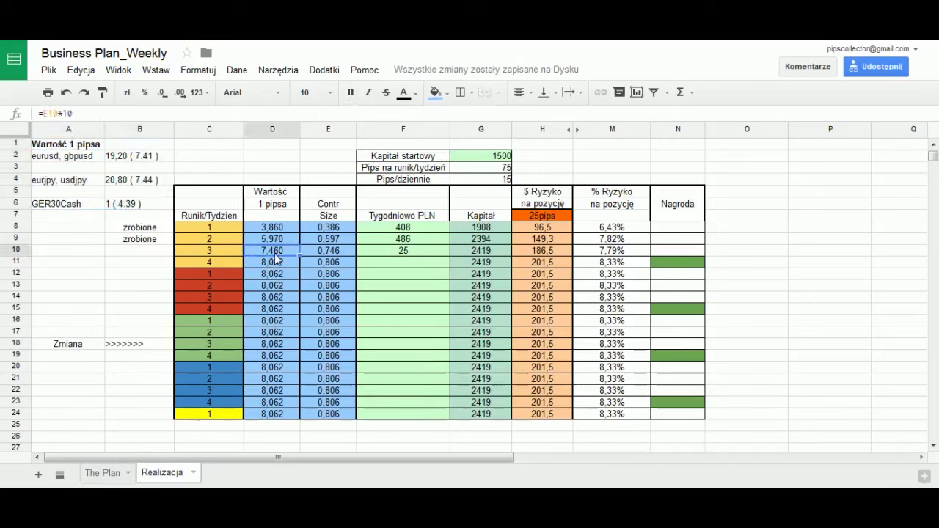
click(114, 477)
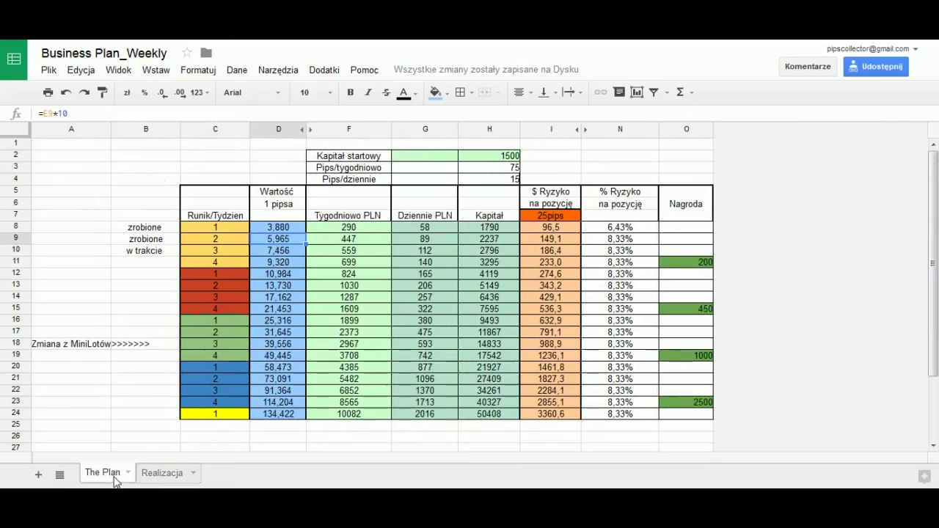
click(175, 477)
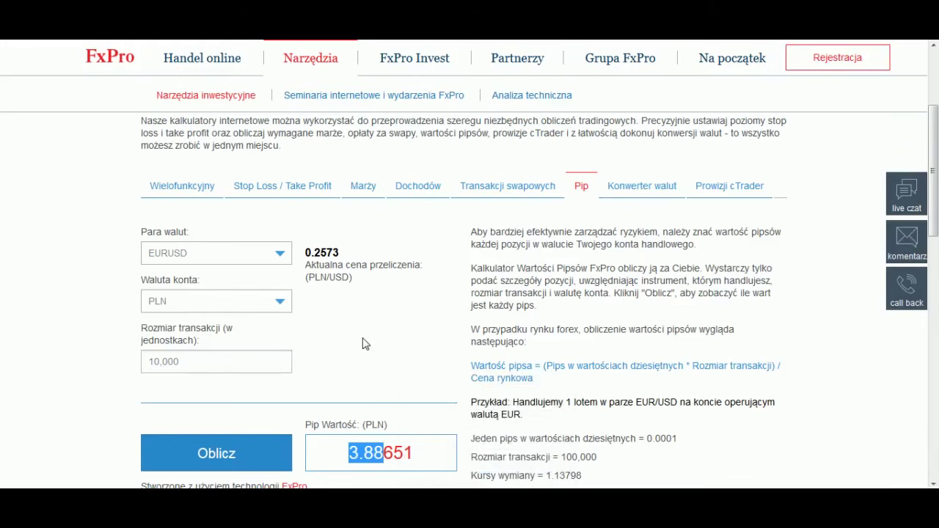
Switch to the trading platform, hide the terminal under the GER30-JUN16 daily chart, and return to the Realizacja sheet.
key(alt+Tab)
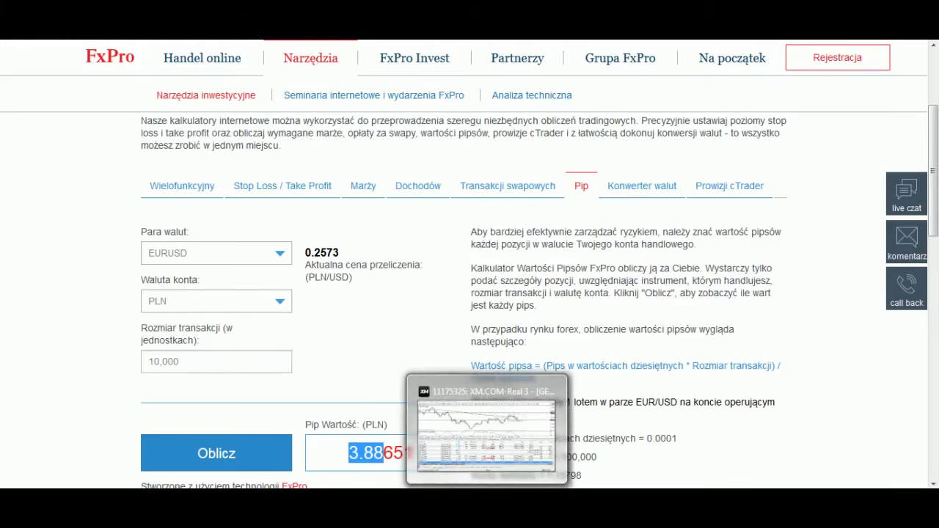
key(ctrl+t)
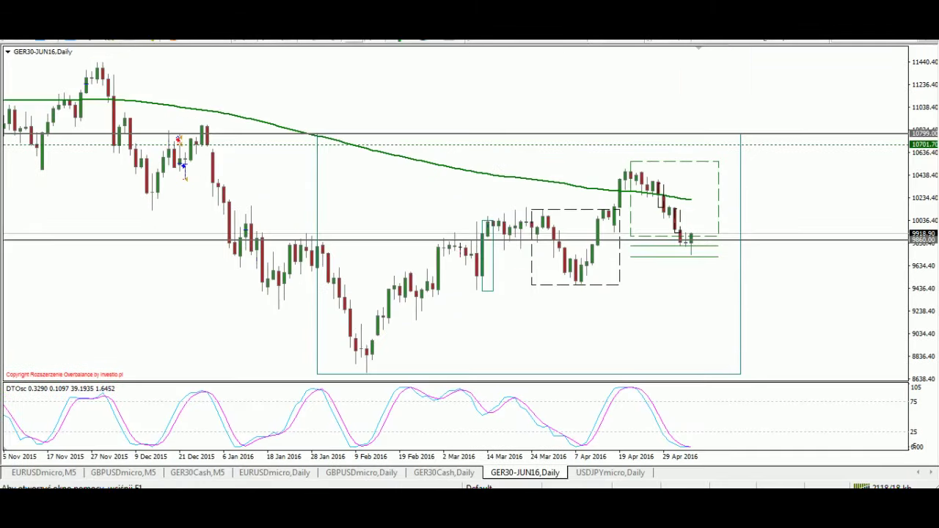
key(alt+Tab)
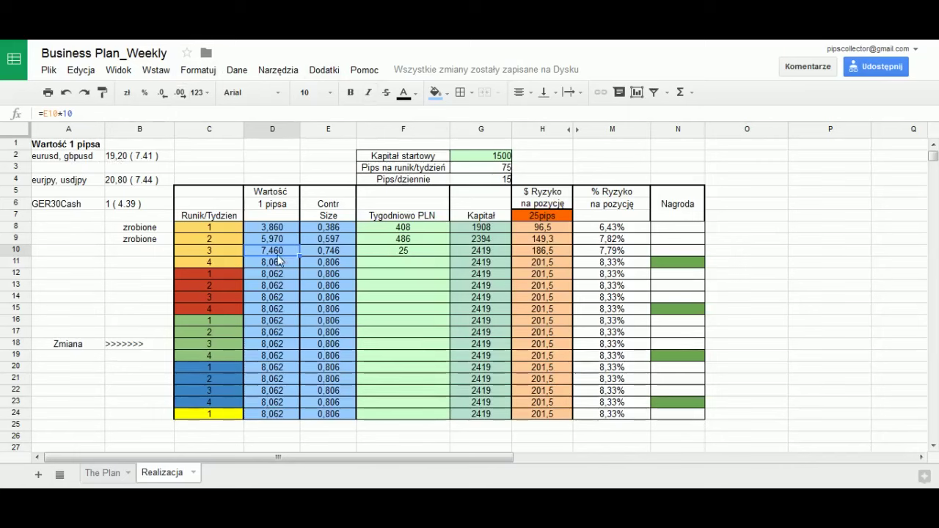
Compare the pip-value notes for eurusd, gbpusd and eurjpy, usdjpy with week 3's Wartość 1 pipsa in D10.
click(128, 159)
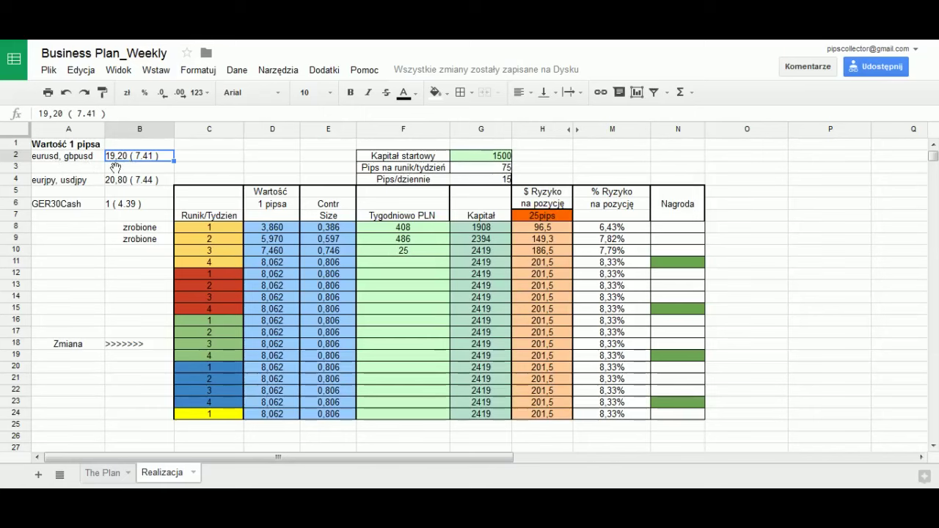
click(62, 184)
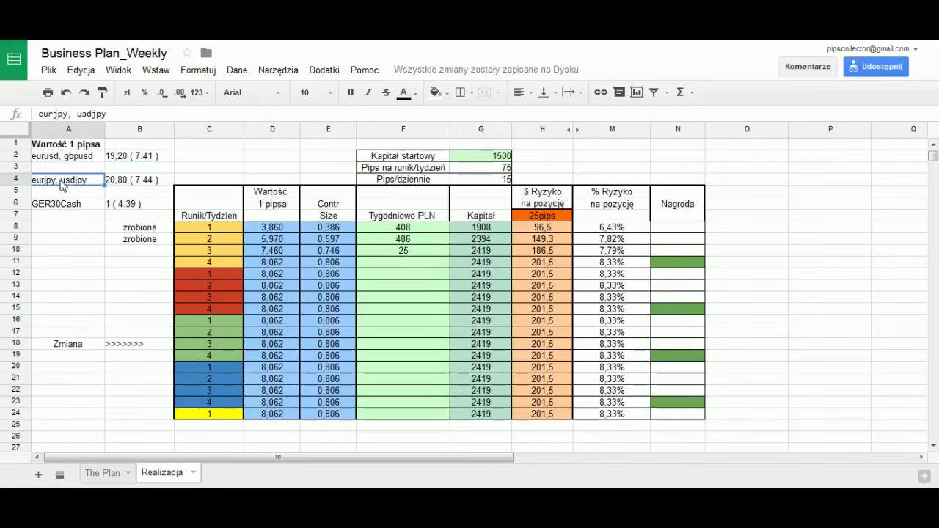
click(126, 189)
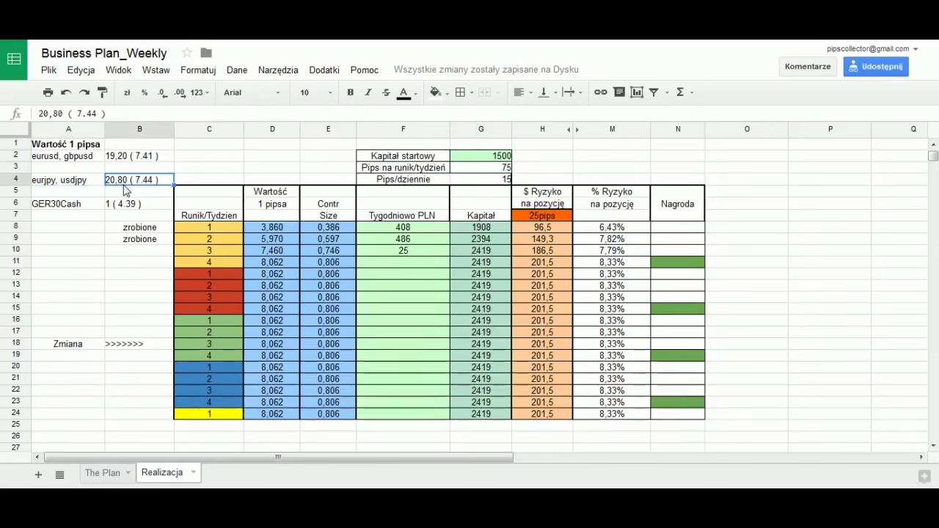
click(270, 253)
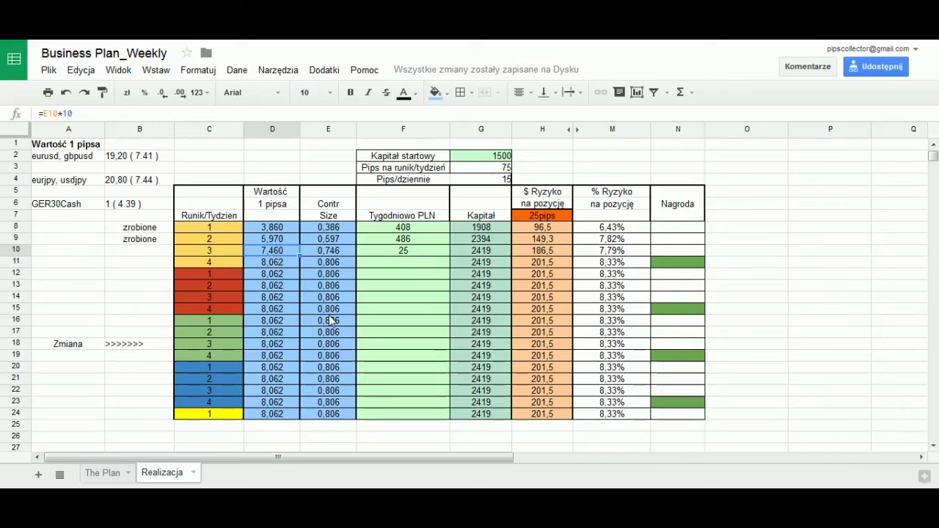
Switch to the trading platform and look through the EURUSDmicro, GBPUSDmicro and GER30Cash M5 charts.
key(alt+Tab)
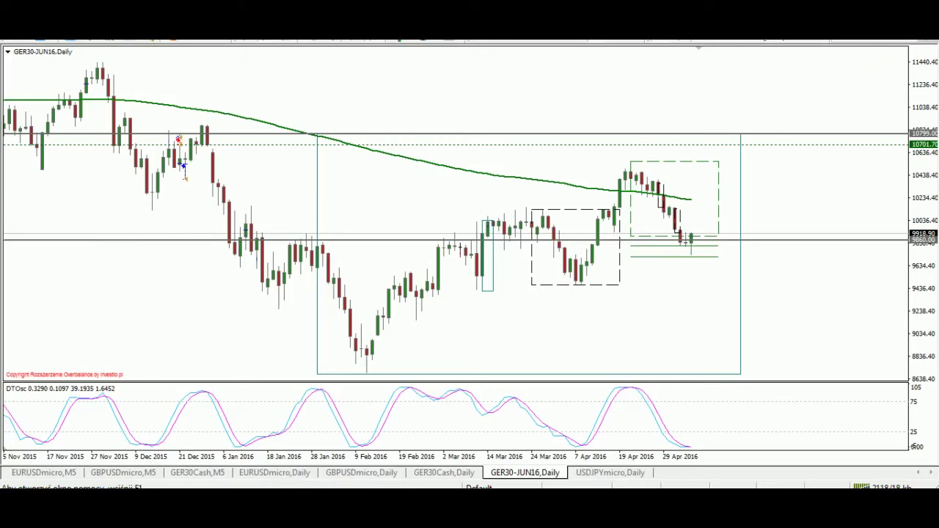
click(29, 476)
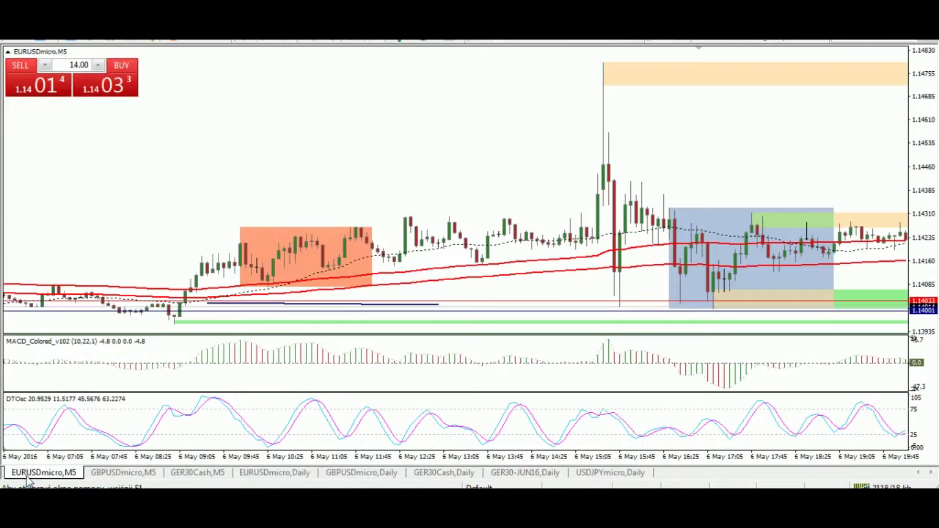
click(122, 475)
click(209, 475)
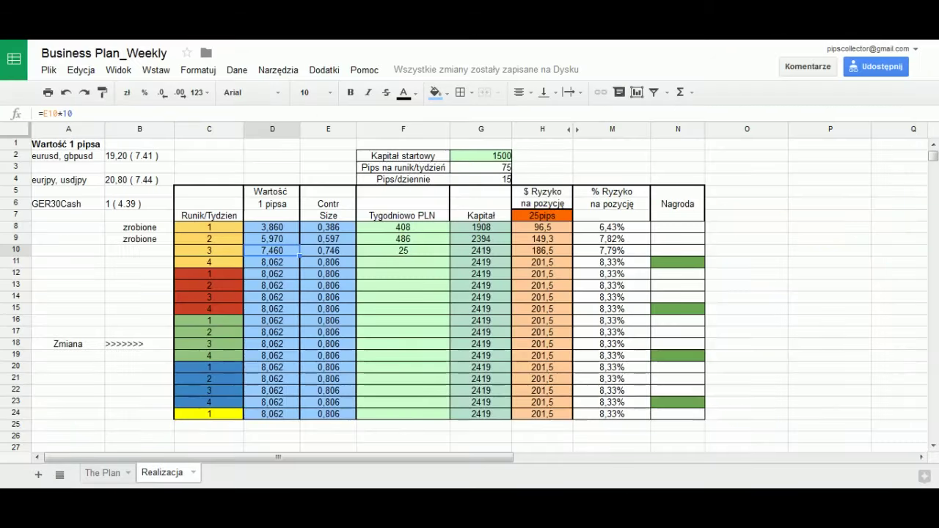
Back in the Realizacja sheet, compare the GER30Cash note in B6 with Wartość 1 pipsa for weeks 2, 3 and 4.
click(130, 208)
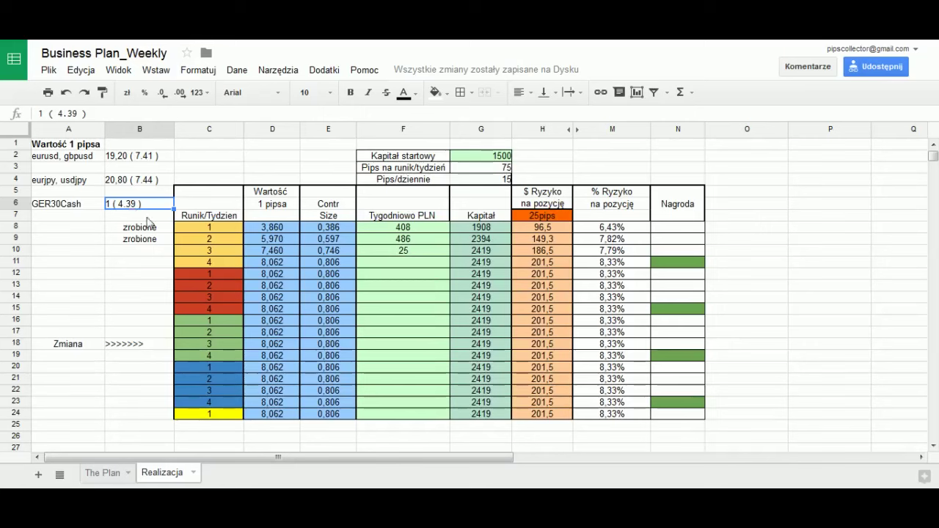
click(290, 244)
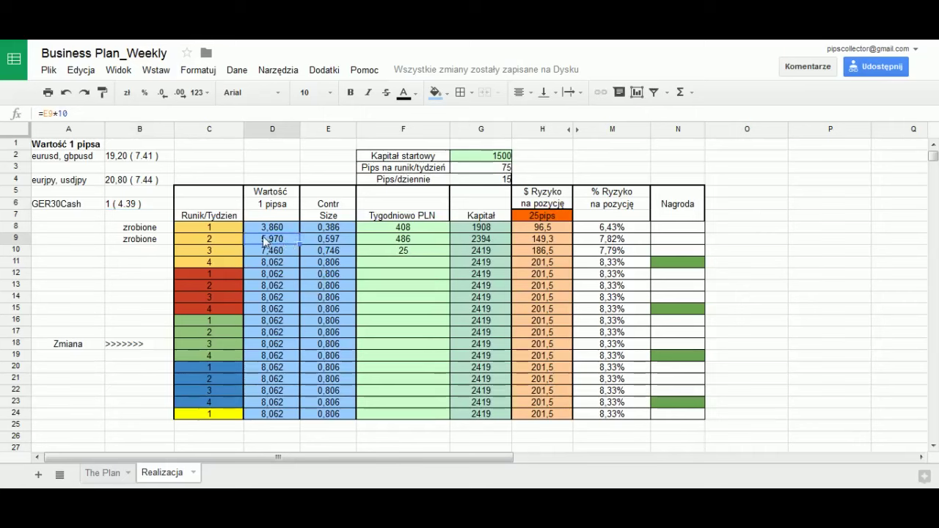
click(124, 213)
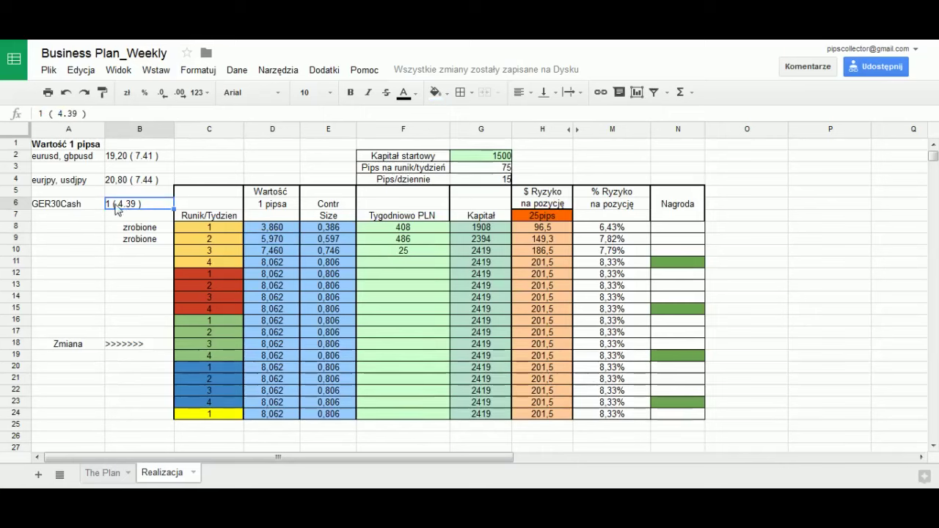
click(267, 265)
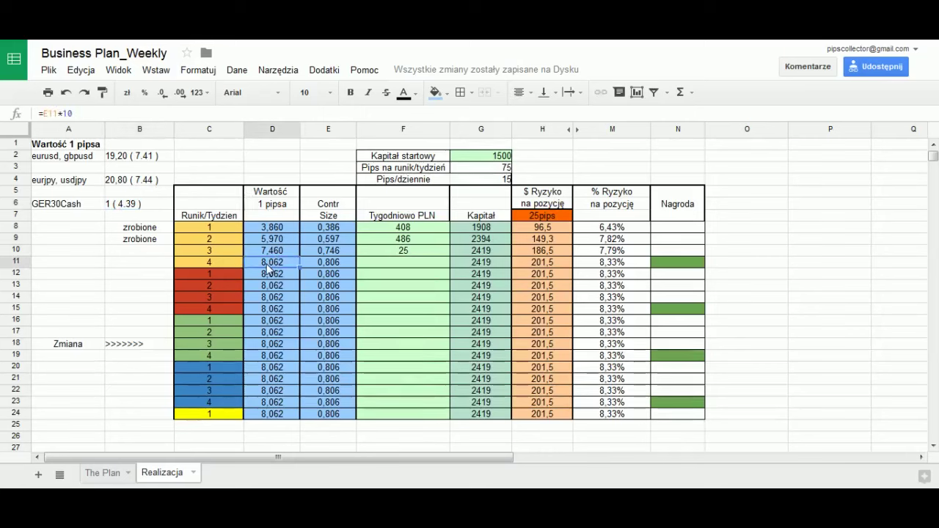
click(269, 253)
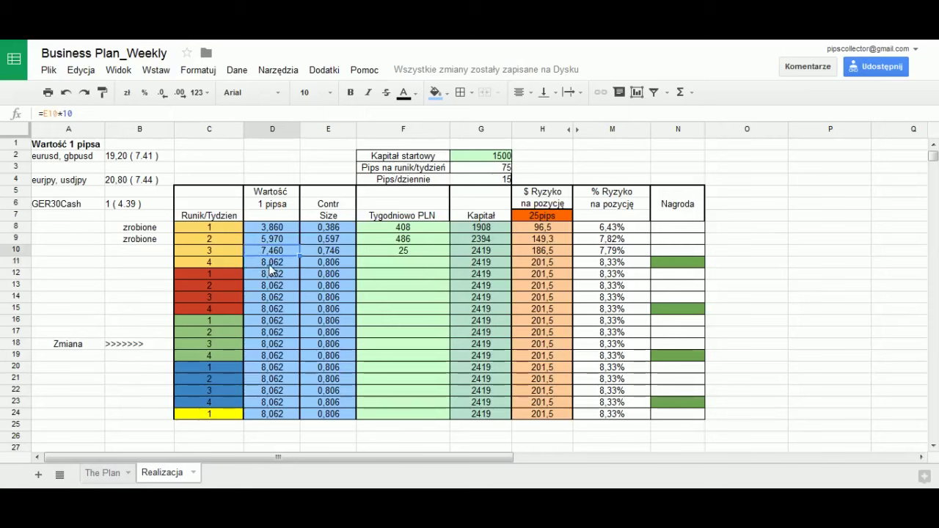
click(270, 265)
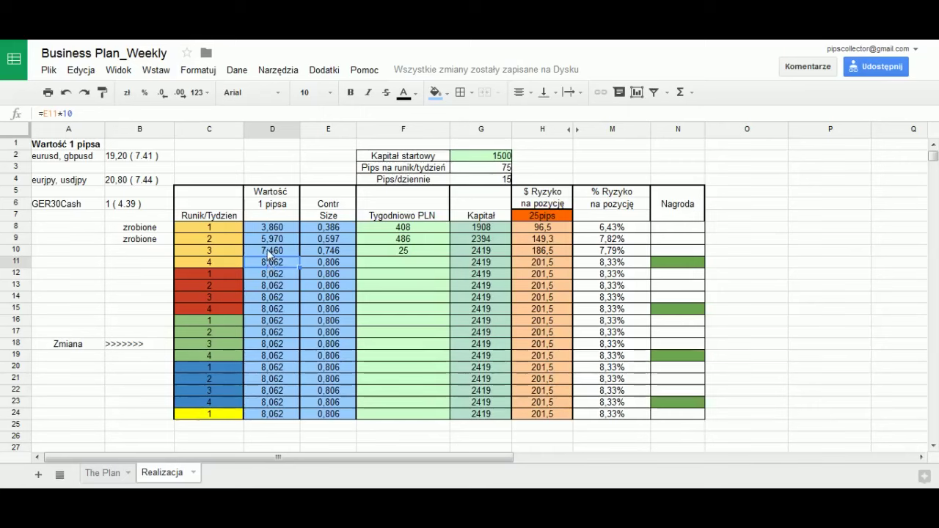
click(270, 255)
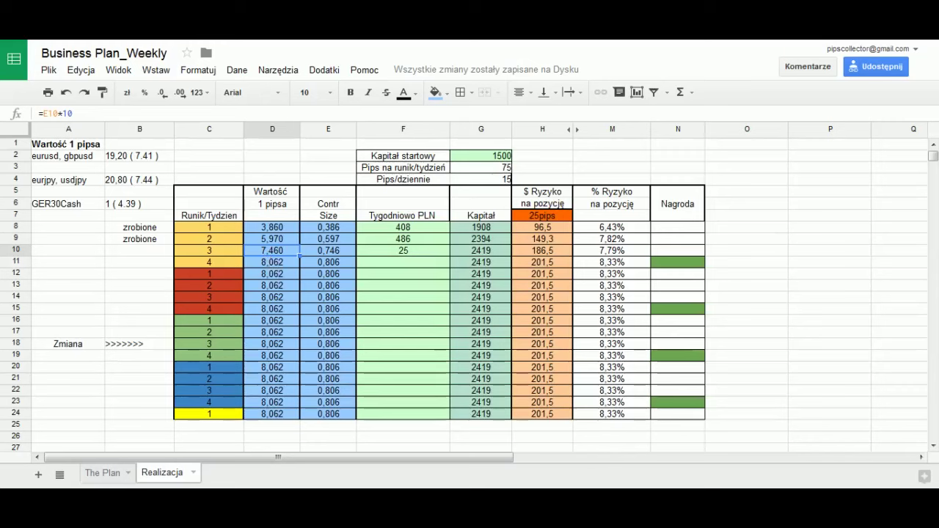
Switch to the GER30Cash M5 chart in the trading platform and measure the 6 May price rise with the crosshair.
key(alt+Tab)
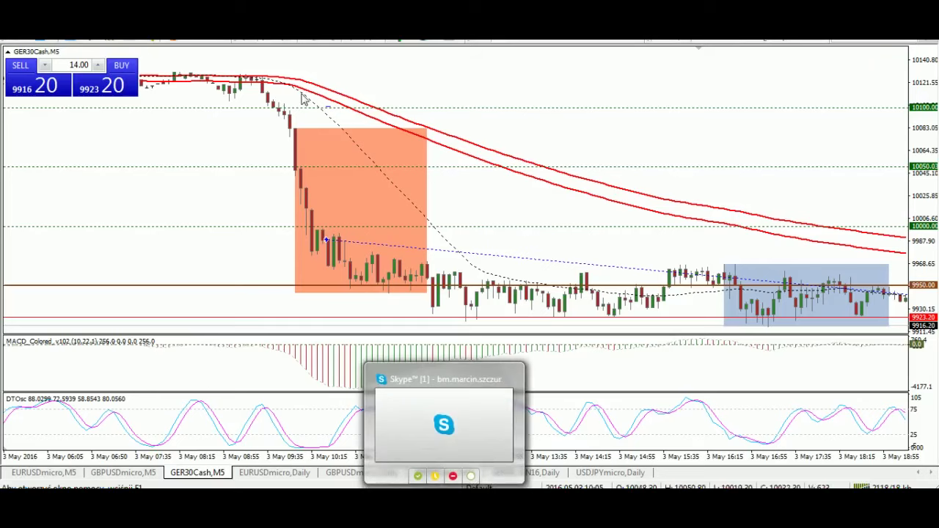
click(395, 40)
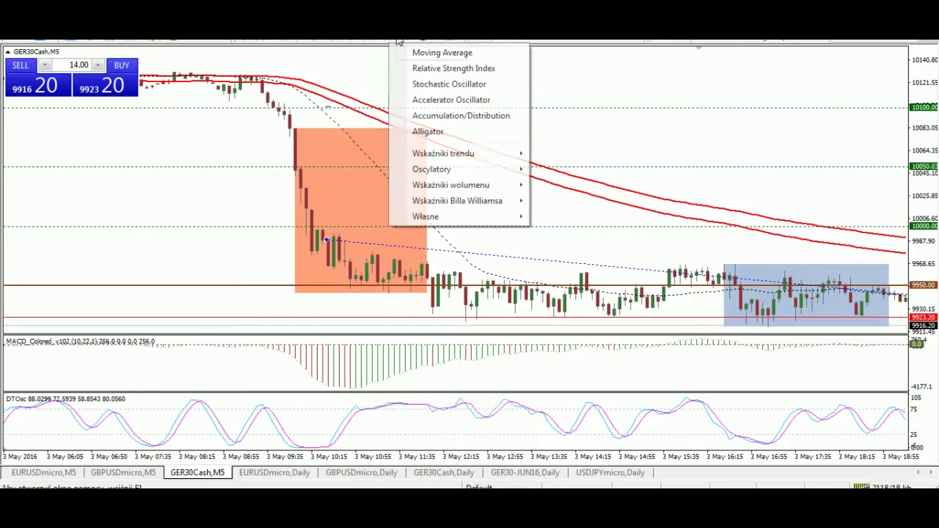
click(192, 327)
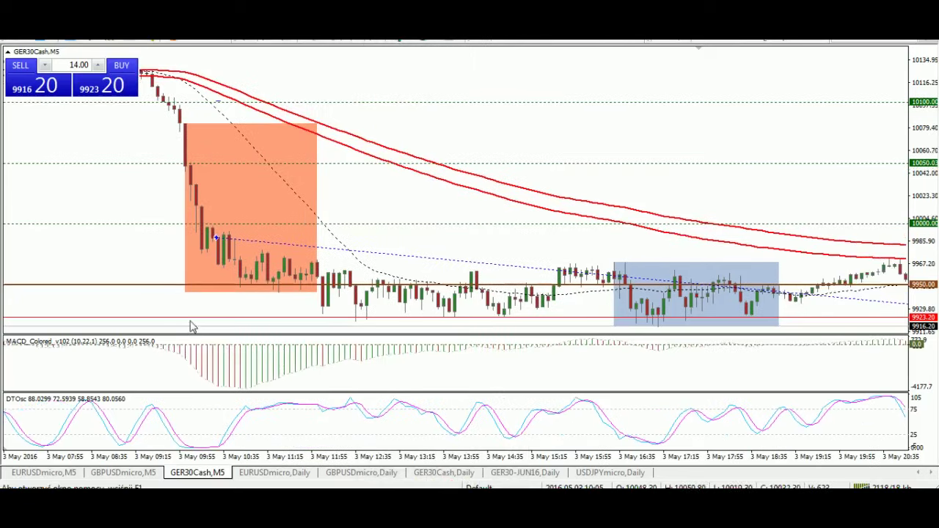
click(375, 40)
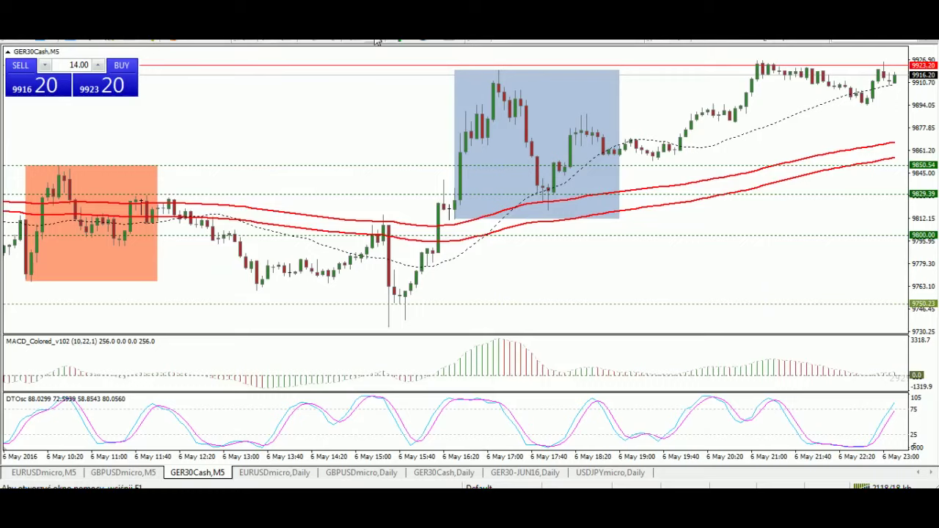
mouse_move(254, 211)
mouse_down()
mouse_move(296, 210)
mouse_move(260, 210)
mouse_up()
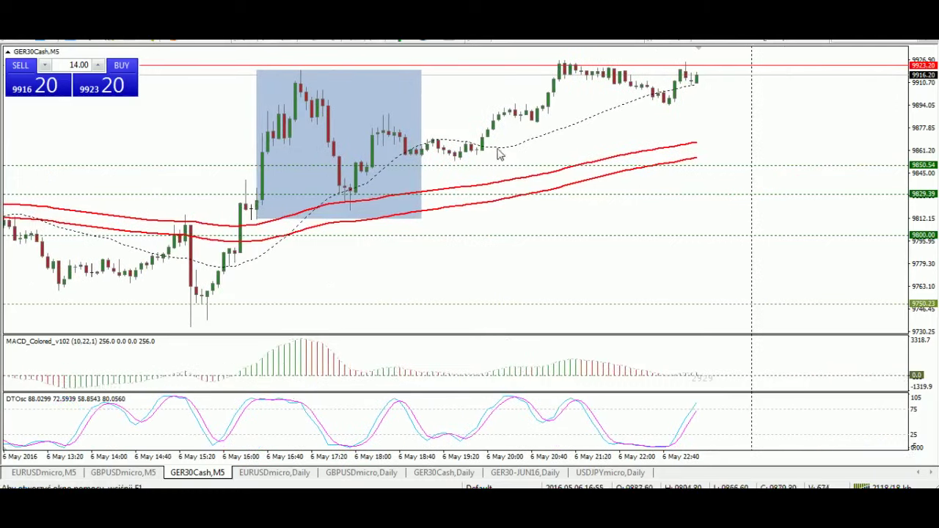
click(676, 43)
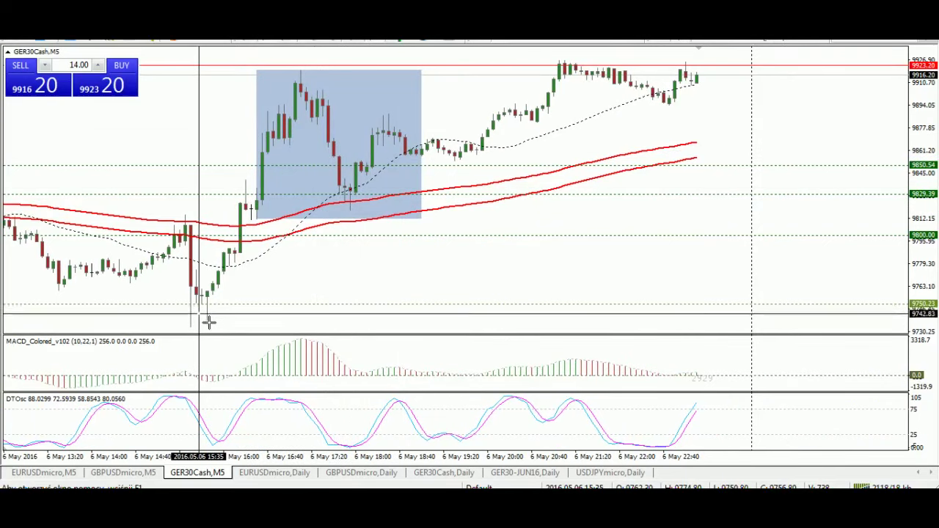
drag(381, 186, 697, 85)
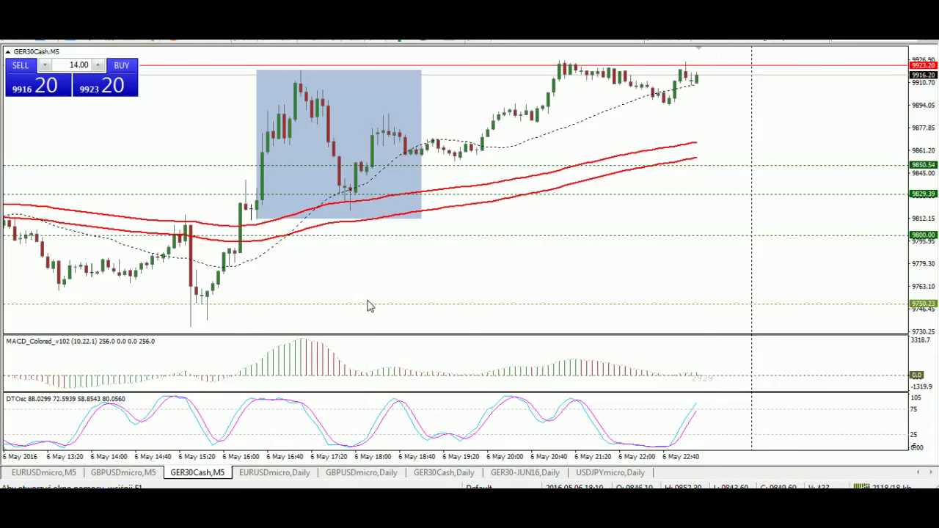
On the GER30-JUN16 daily chart, draw a rising trendline from the 6 May candle to just above the 10701.70 level.
click(523, 472)
scroll(513, 331, down, 1)
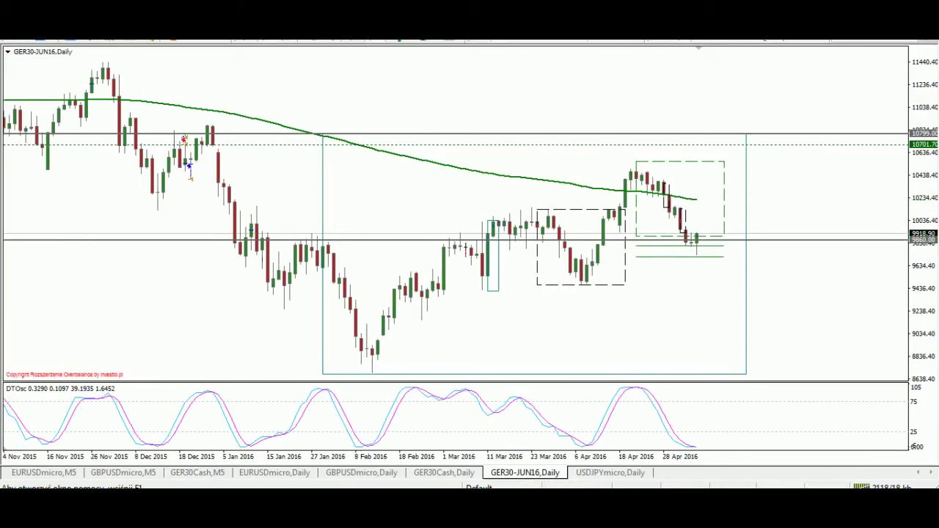
click(681, 43)
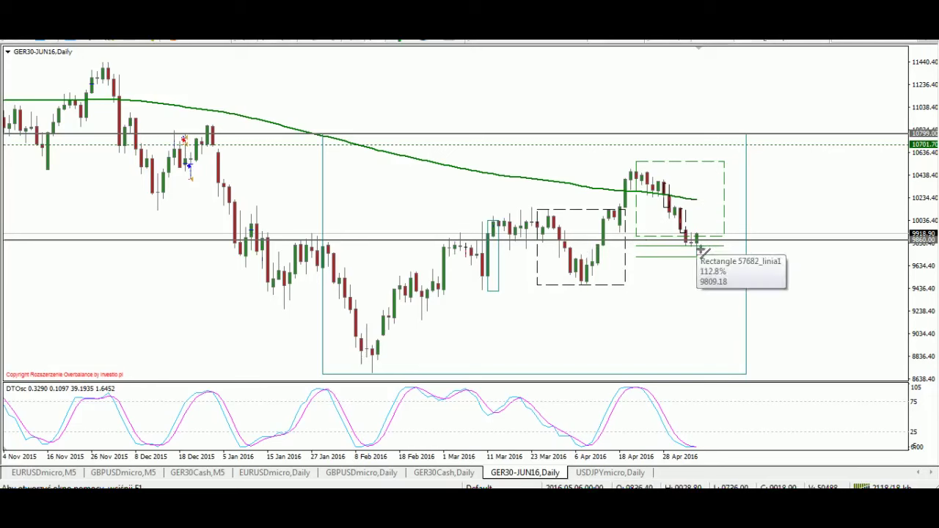
drag(698, 245, 728, 143)
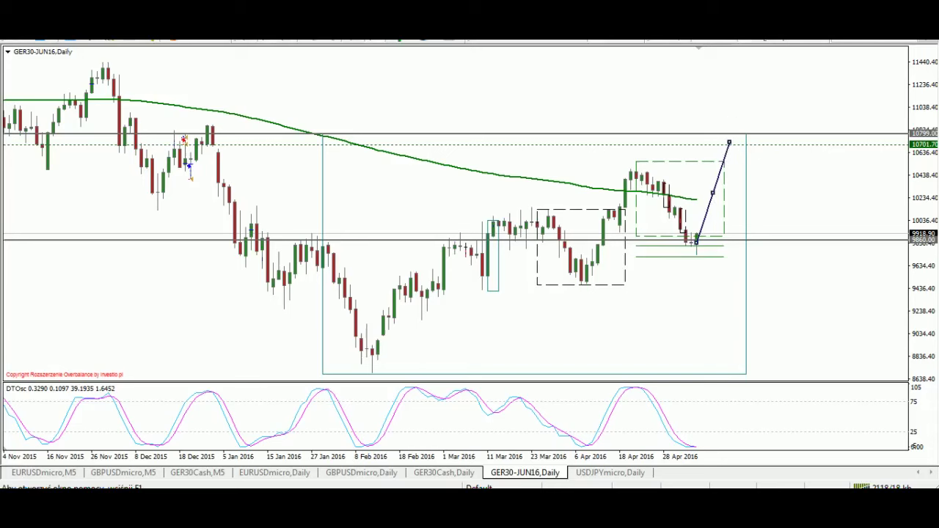
Measure the distance from the latest GER30-JUN16 price up to the 10799 level with the crosshair.
middle_click(702, 239)
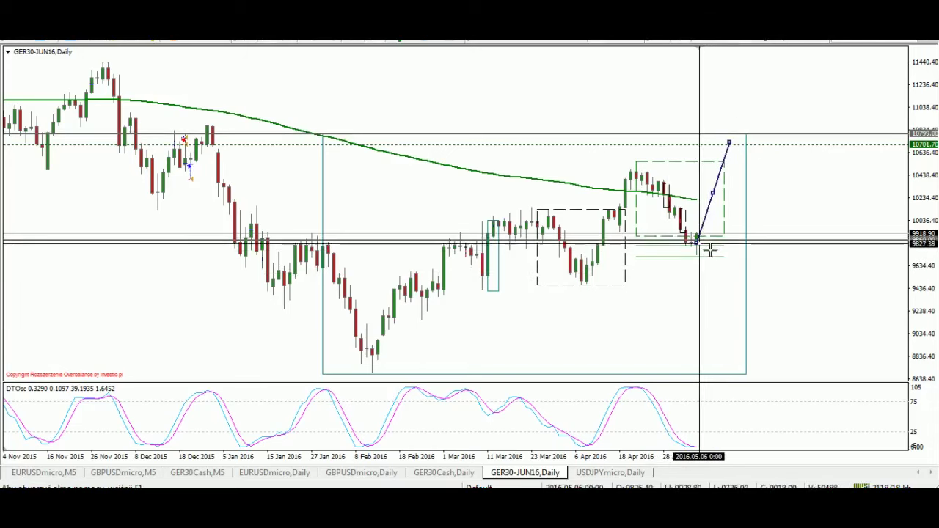
drag(710, 242, 737, 171)
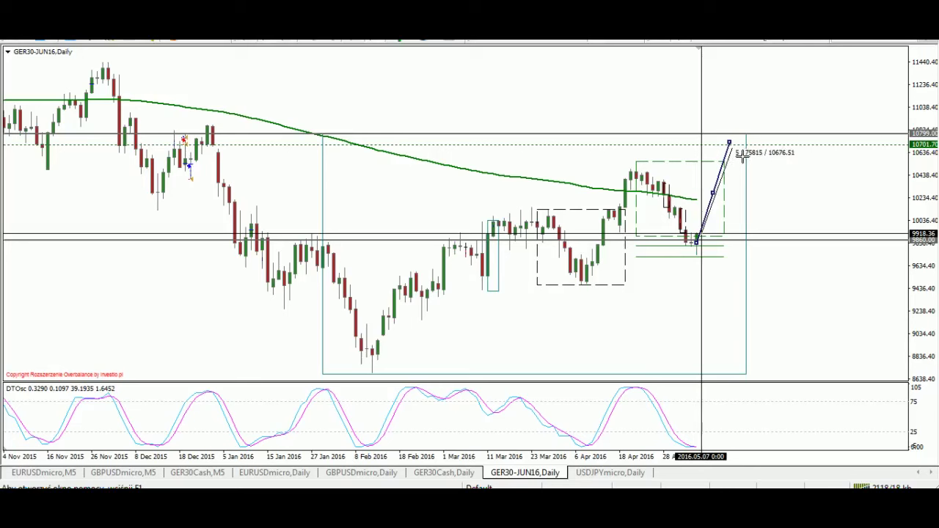
drag(733, 148, 736, 135)
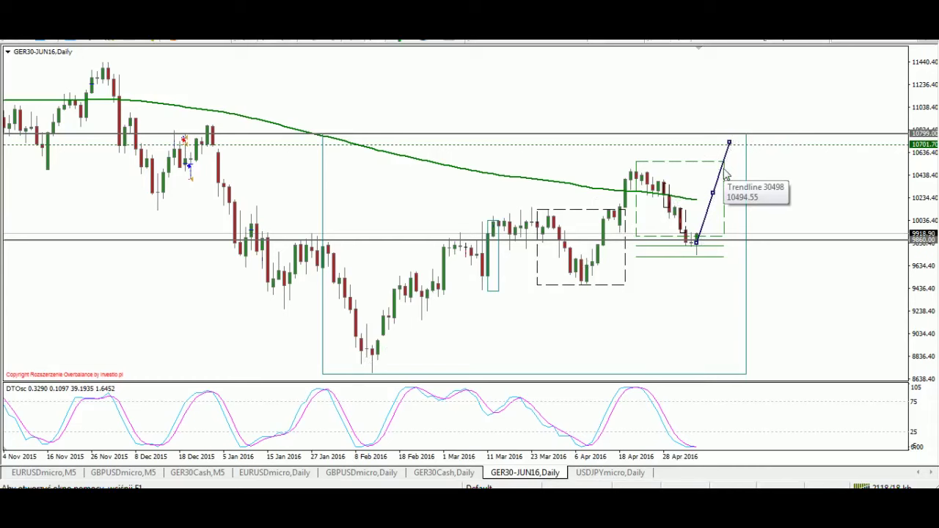
On the GER30-JUN16 daily chart, delete the rising trendline and draw a small rectangle over the lower part of the latest candles.
key(Delete)
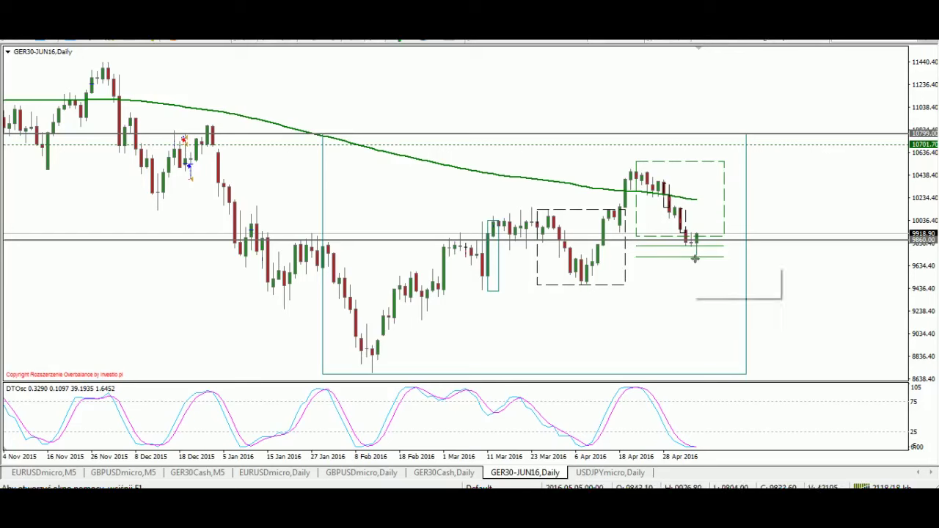
drag(691, 243, 705, 253)
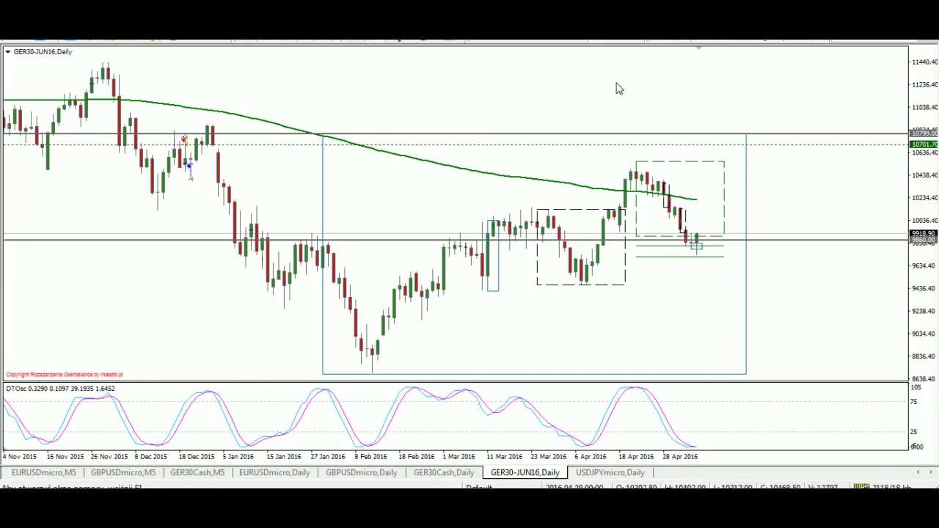
Change the GER30-JUN16 chart to the M5 timeframe and postpone the Dell recovery-media update with the option Przypomnij mi później.
click(503, 42)
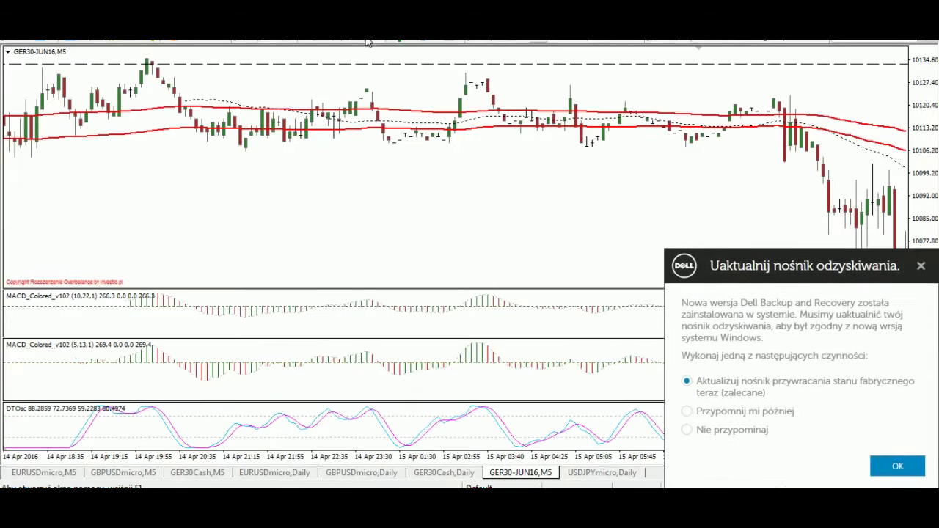
click(730, 412)
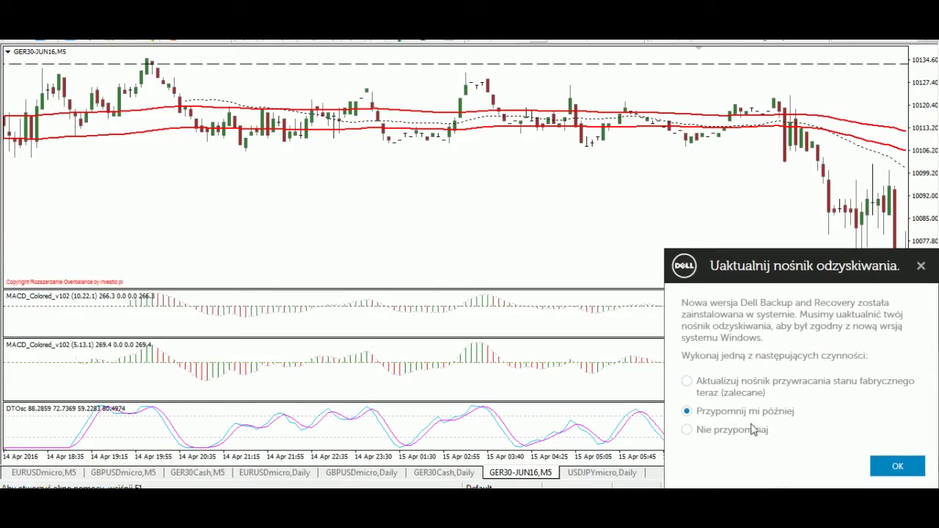
click(891, 467)
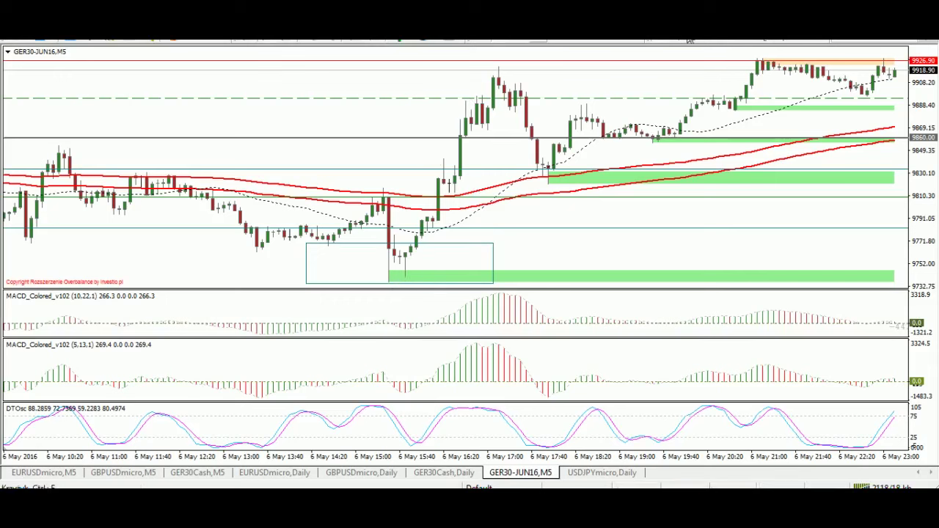
Examine the price move off the 6 May low around 15:55 on the GER30-JUN16 M5 chart with the crosshair.
click(690, 39)
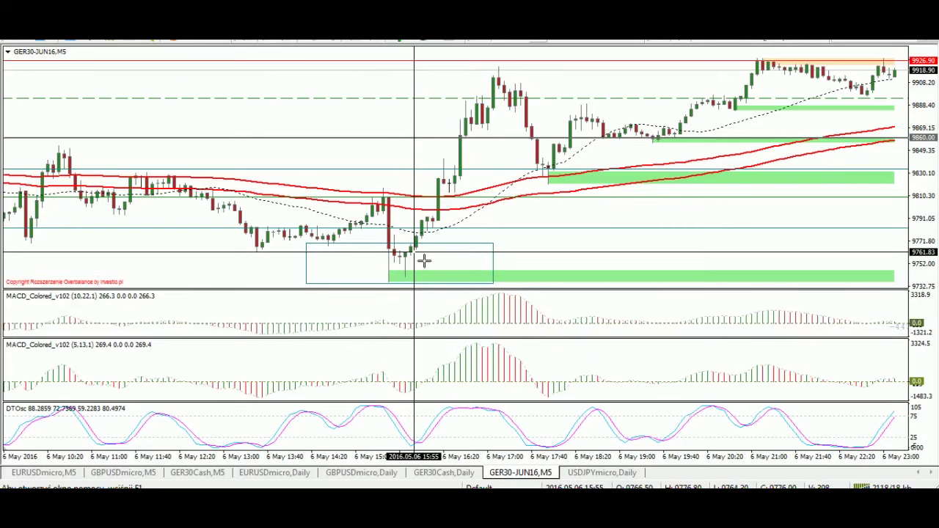
mouse_move(424, 260)
mouse_down()
mouse_move(429, 276)
mouse_move(434, 250)
mouse_up()
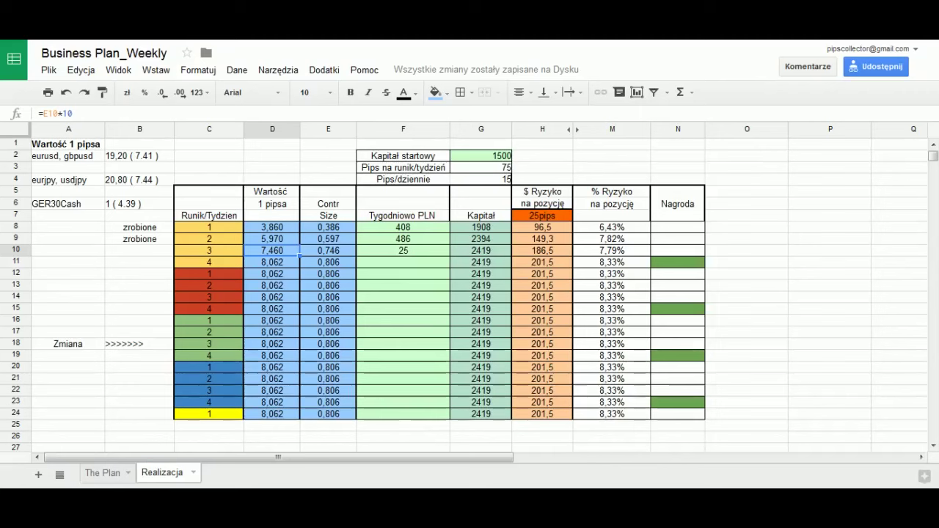
In the Realizacja sheet, compare the Tygodniowo PLN results for weeks 1 to 3 with Kapitał startowy and the week 4 cell F11.
drag(402, 241, 407, 253)
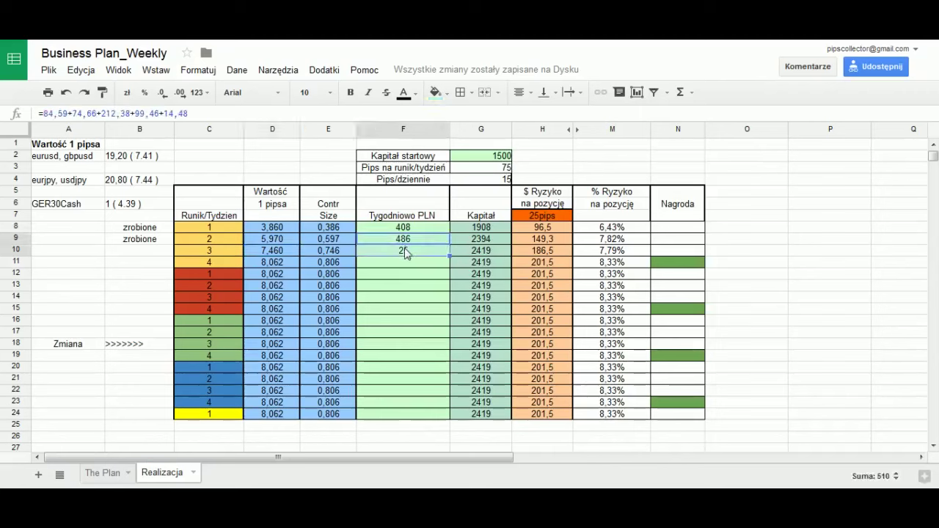
click(407, 253)
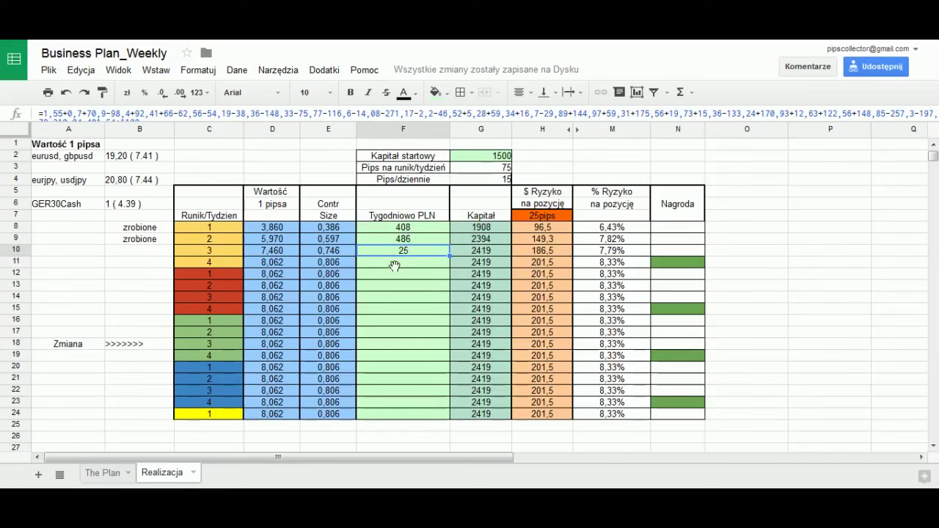
key(Down)
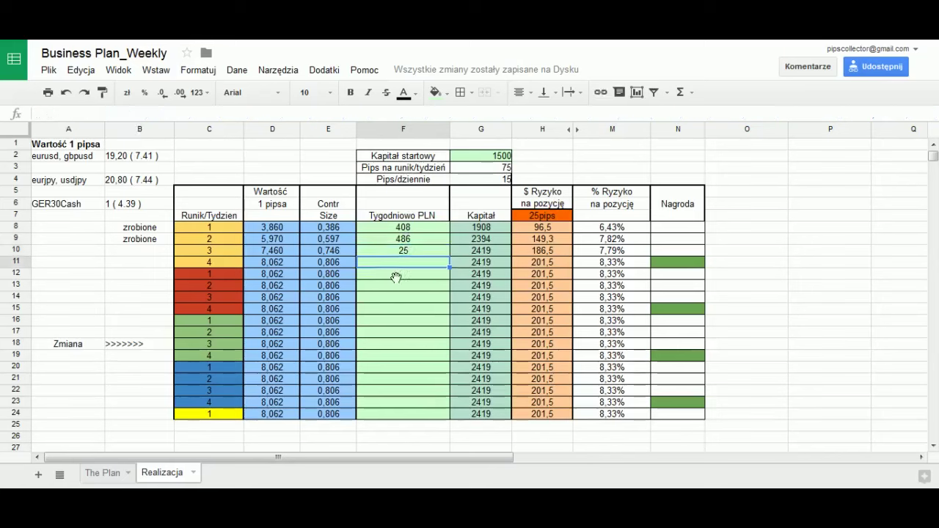
drag(418, 229, 407, 258)
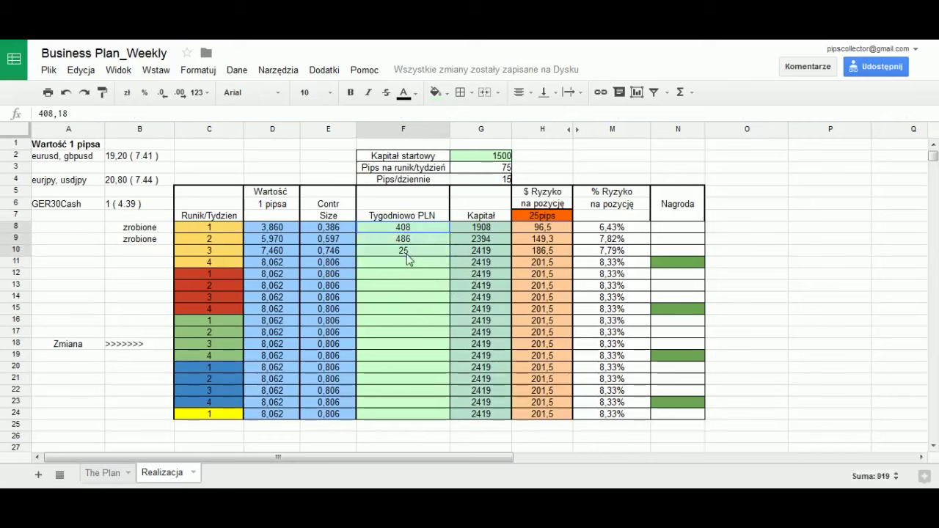
click(482, 158)
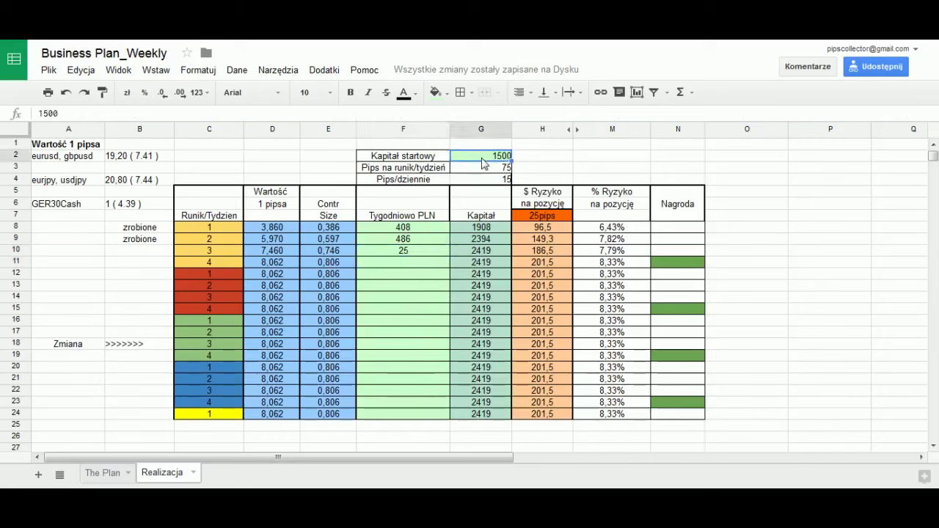
drag(399, 228, 391, 251)
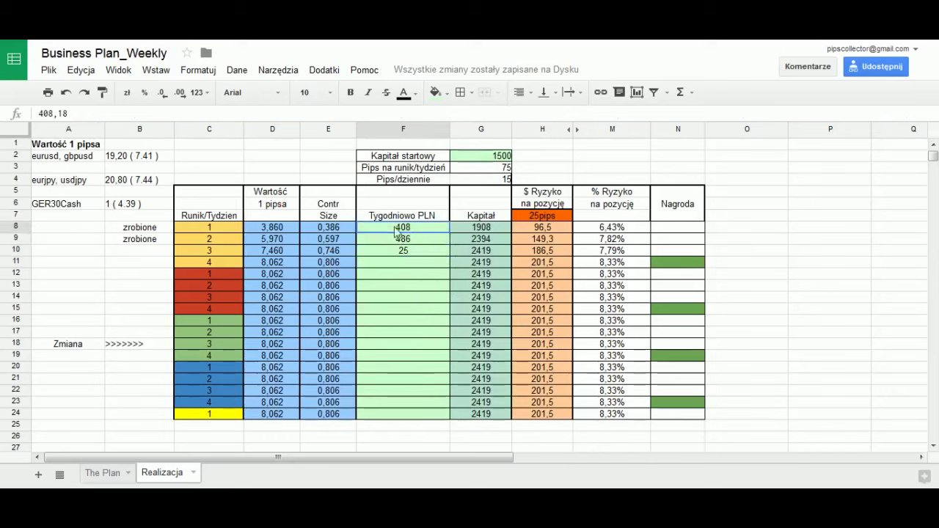
click(387, 265)
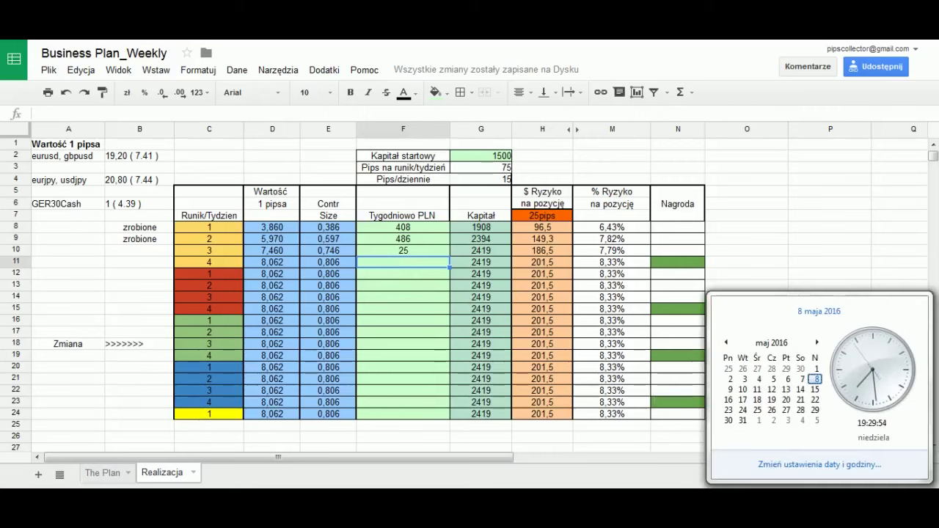
Switch to The Plan sheet and examine the final planned Kapitał in cell H24.
click(110, 473)
click(490, 415)
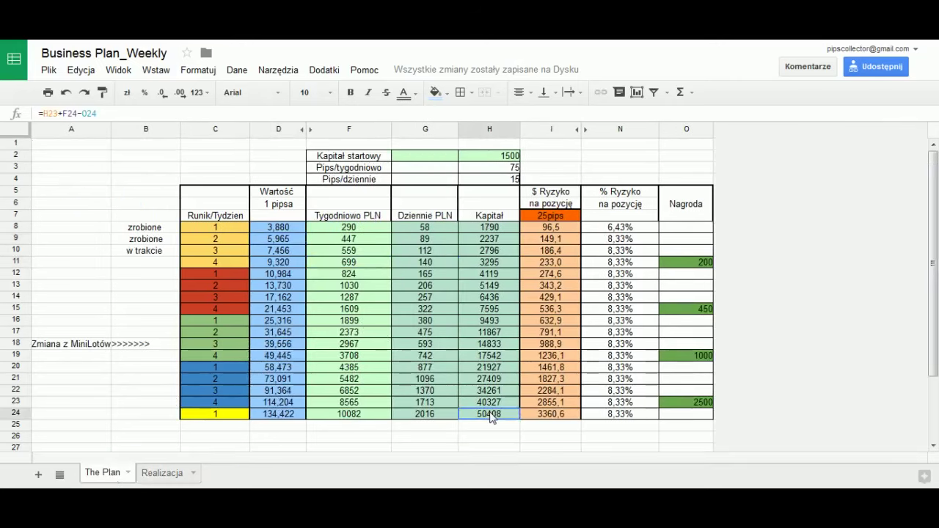